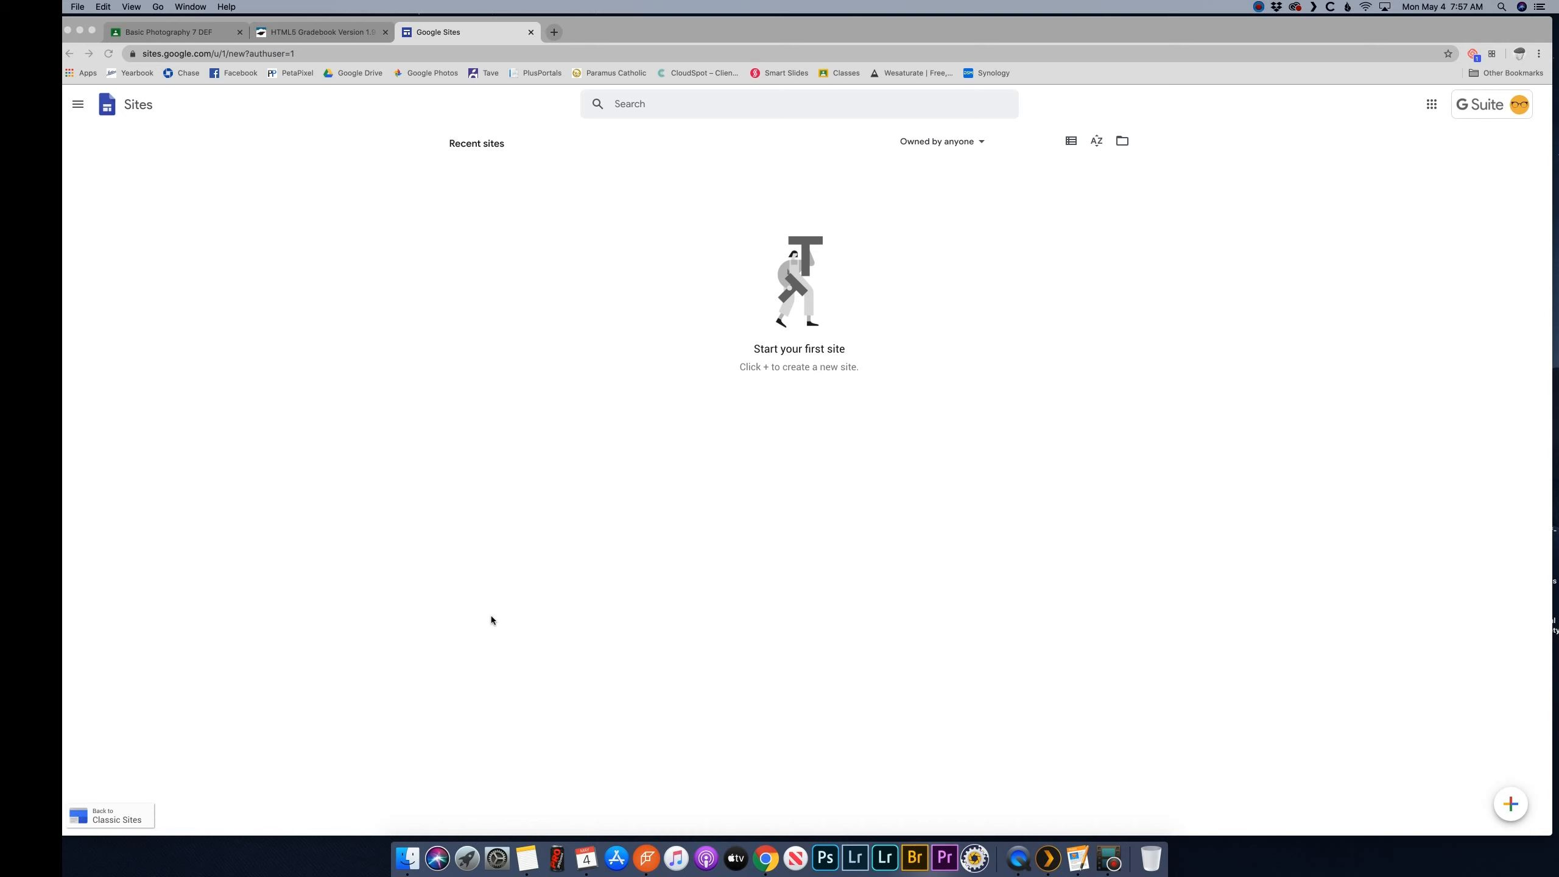
Create a new blank site and title its document with the teacher's name followed by "Website"
click(1515, 809)
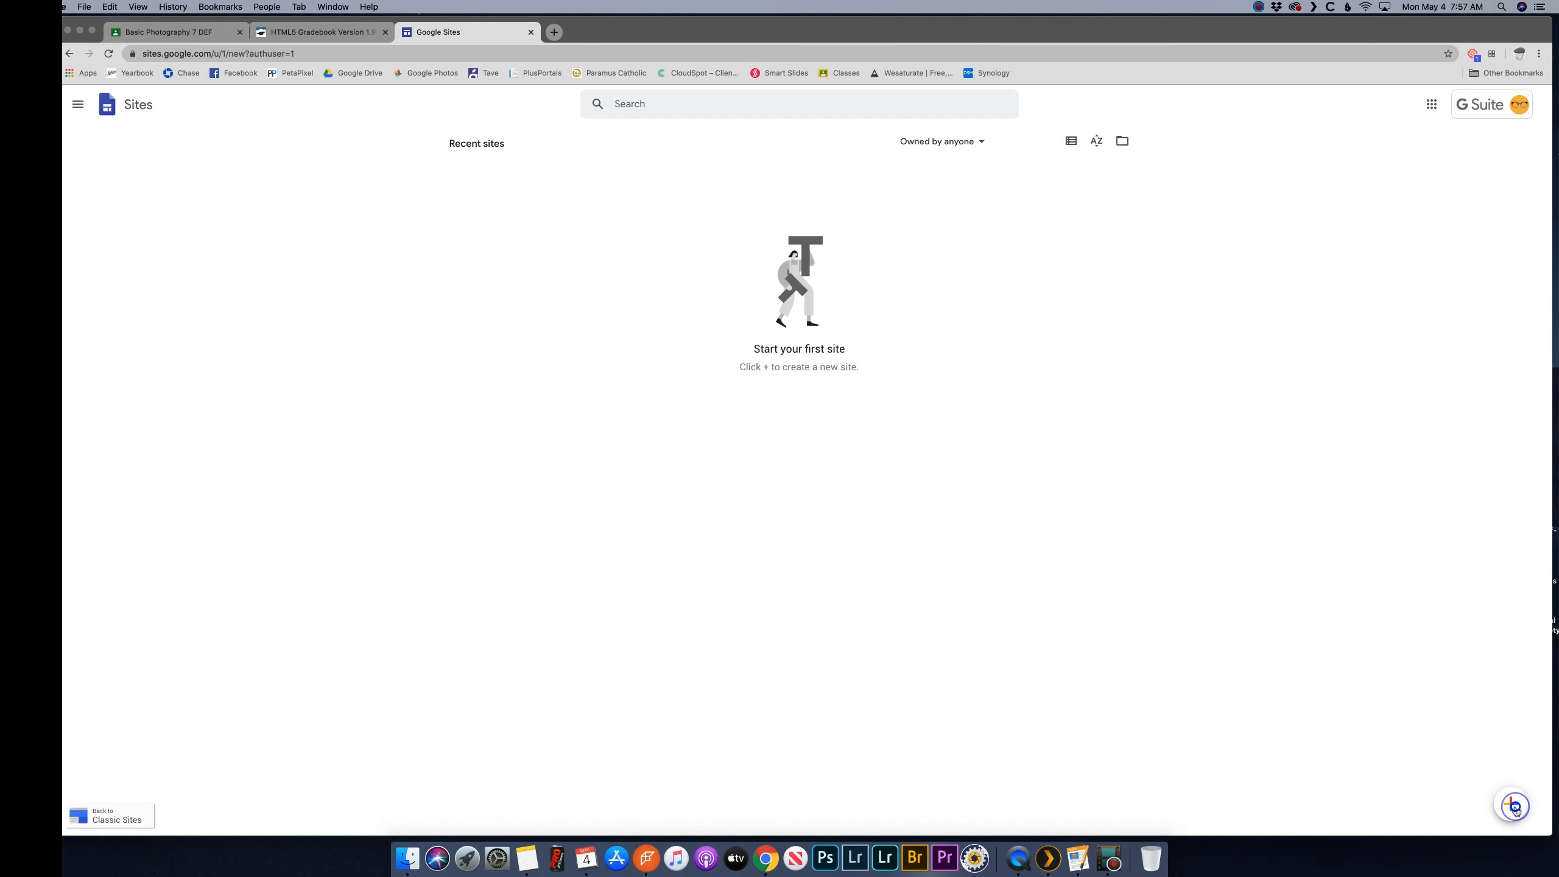
click(1515, 810)
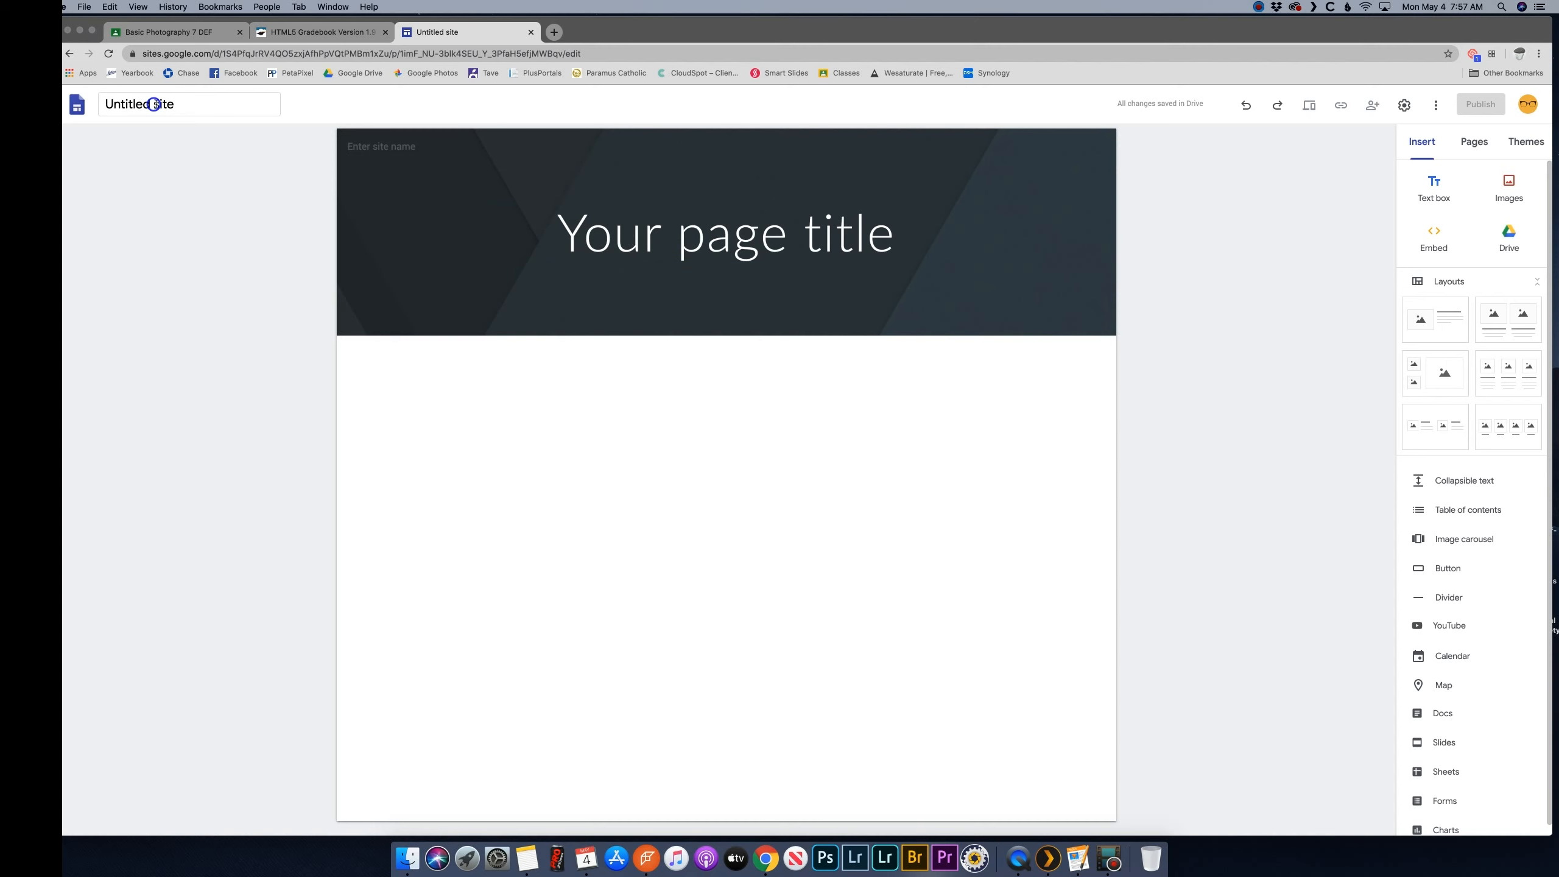
drag(153, 103, 214, 103)
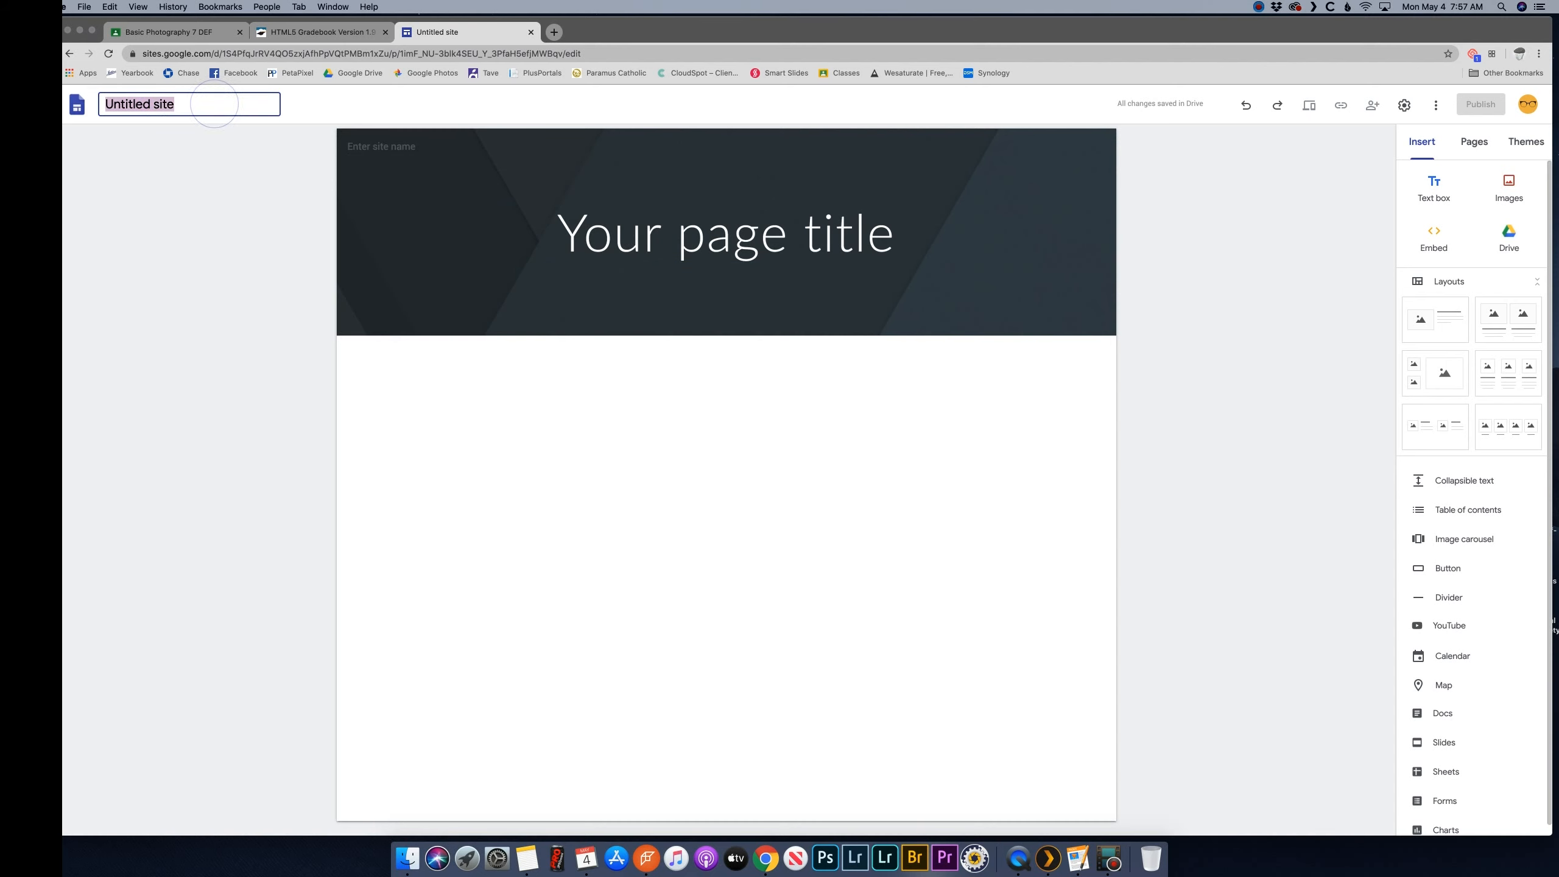
text(Mr Pedrick Website)
click(569, 247)
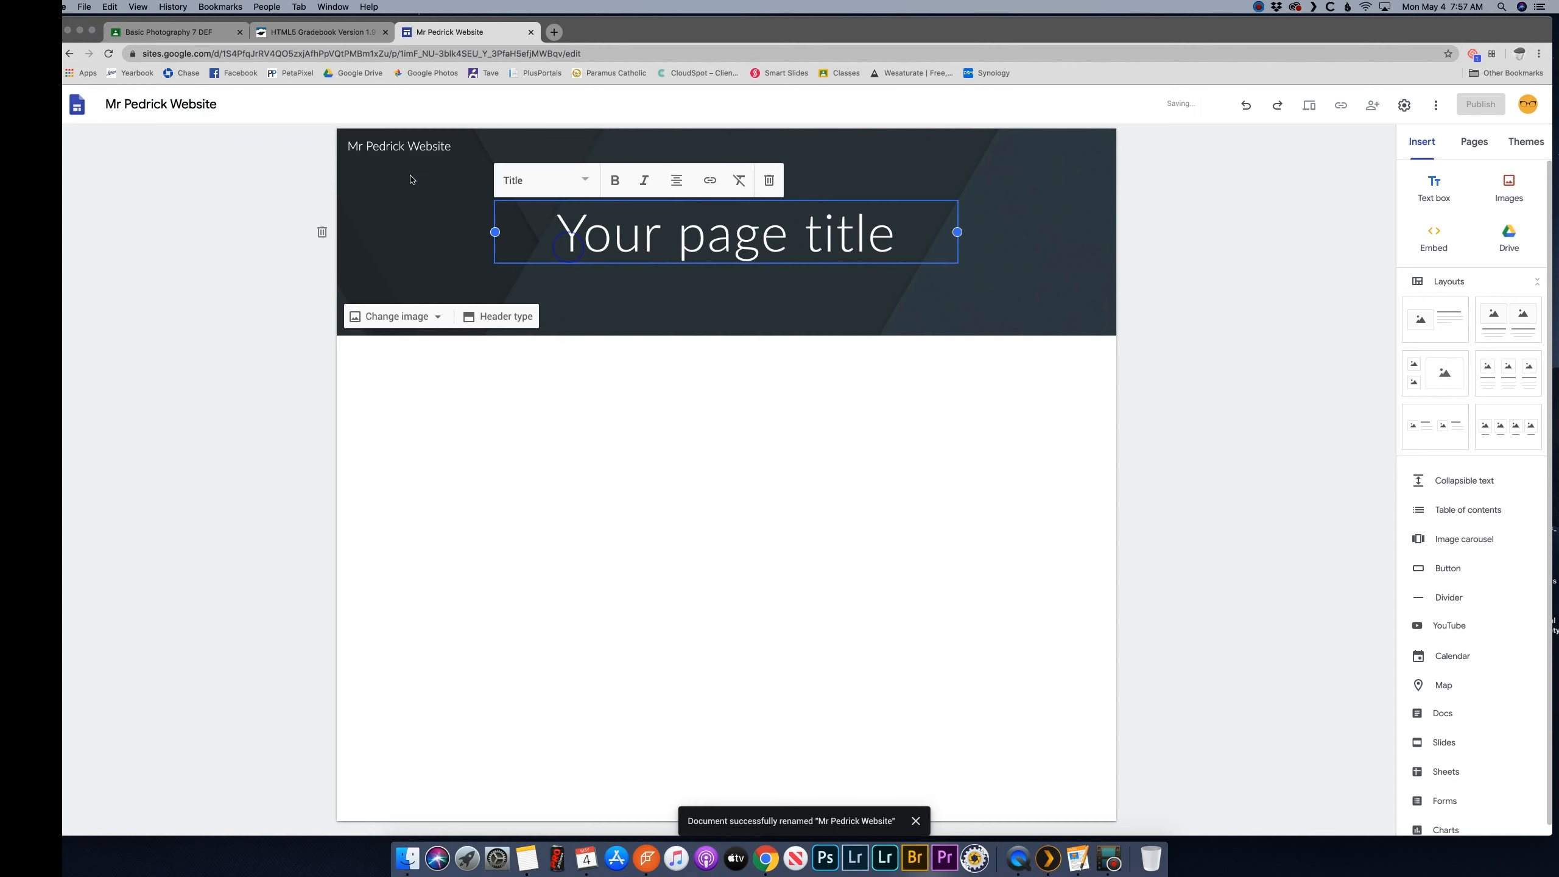
Clear the site name text from the page header and open the brand image settings for adding a logo
click(362, 157)
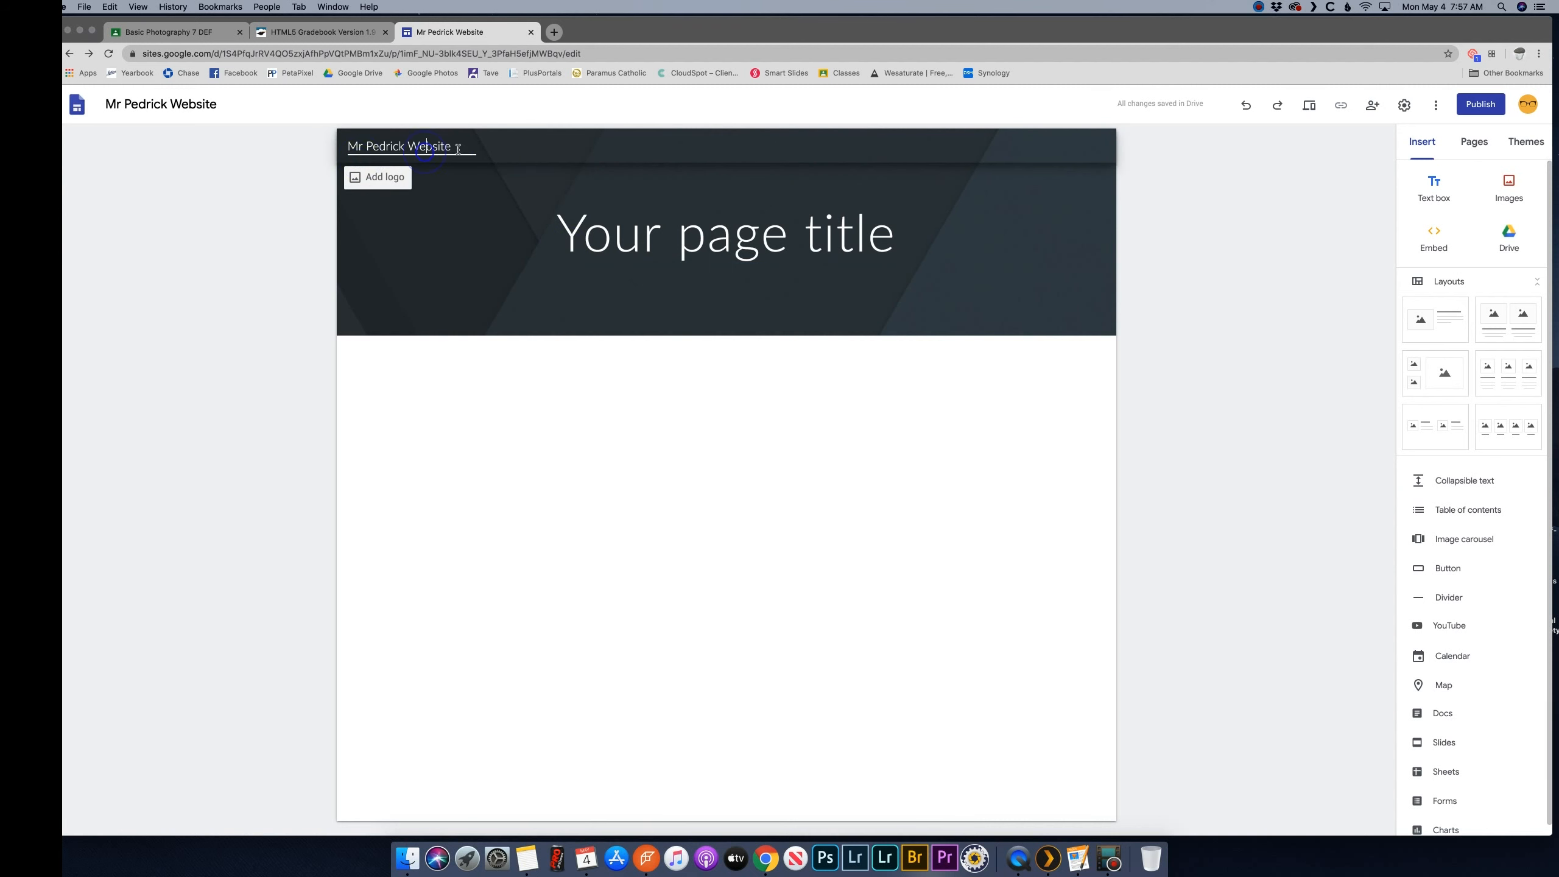
drag(459, 148, 291, 142)
key(BackSpace)
click(383, 176)
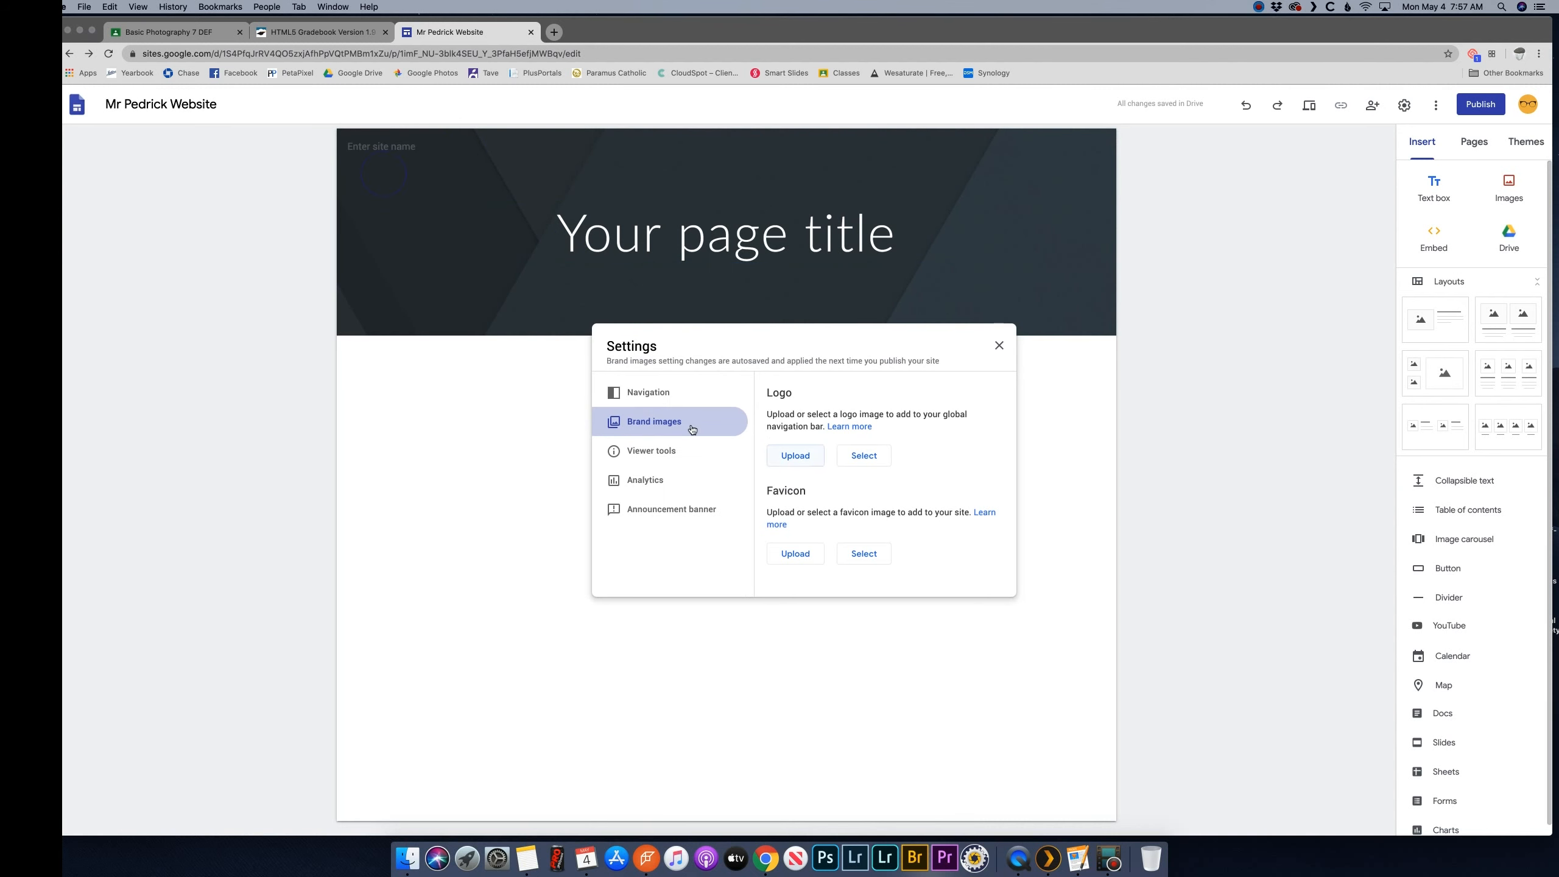
click(800, 469)
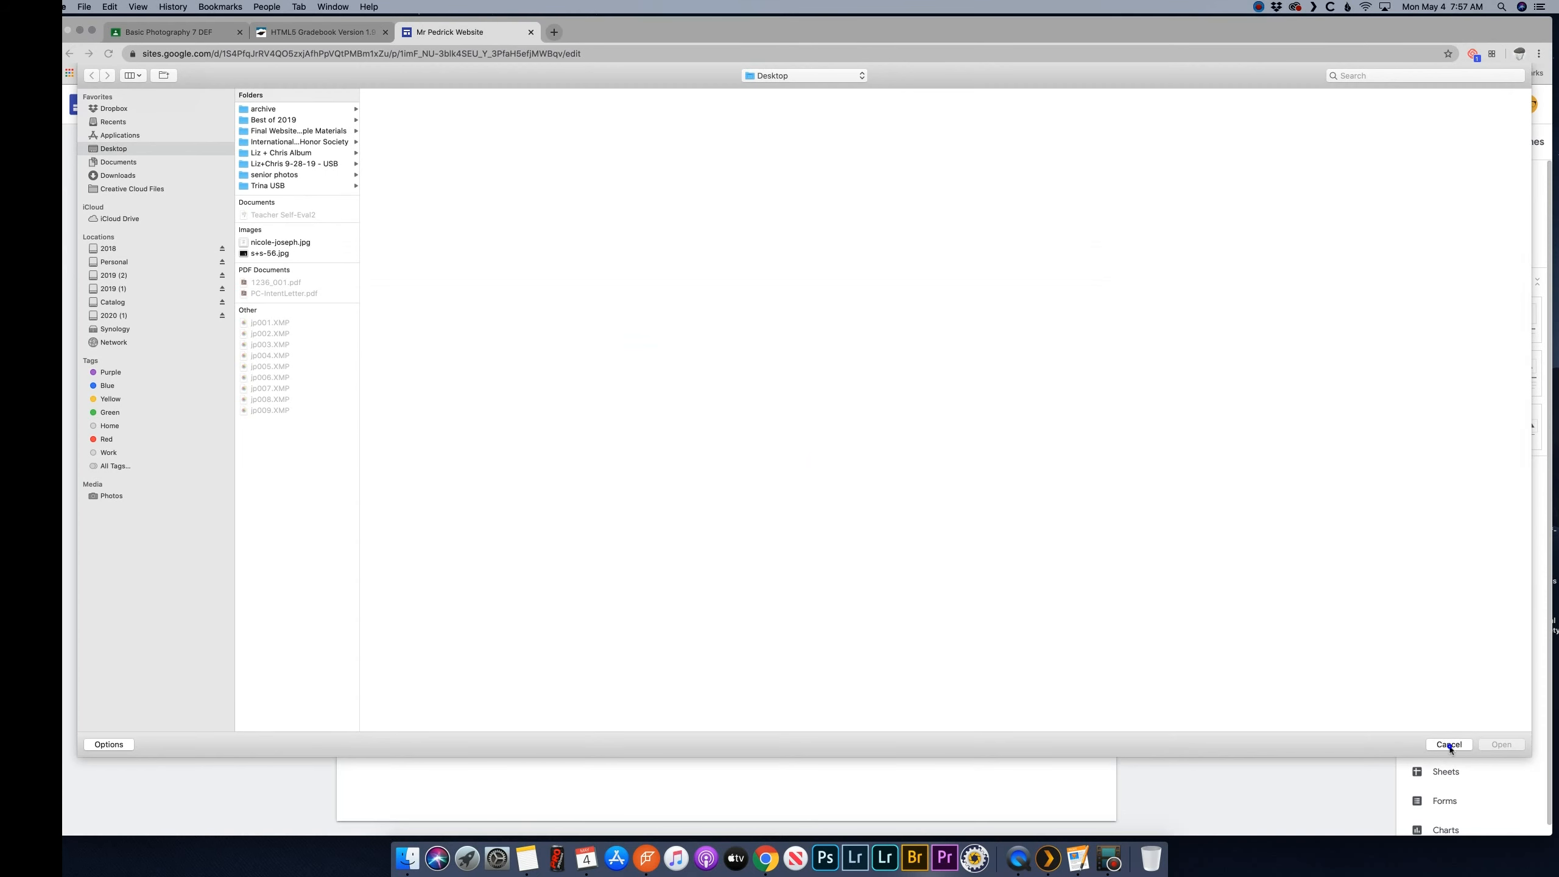
click(1450, 744)
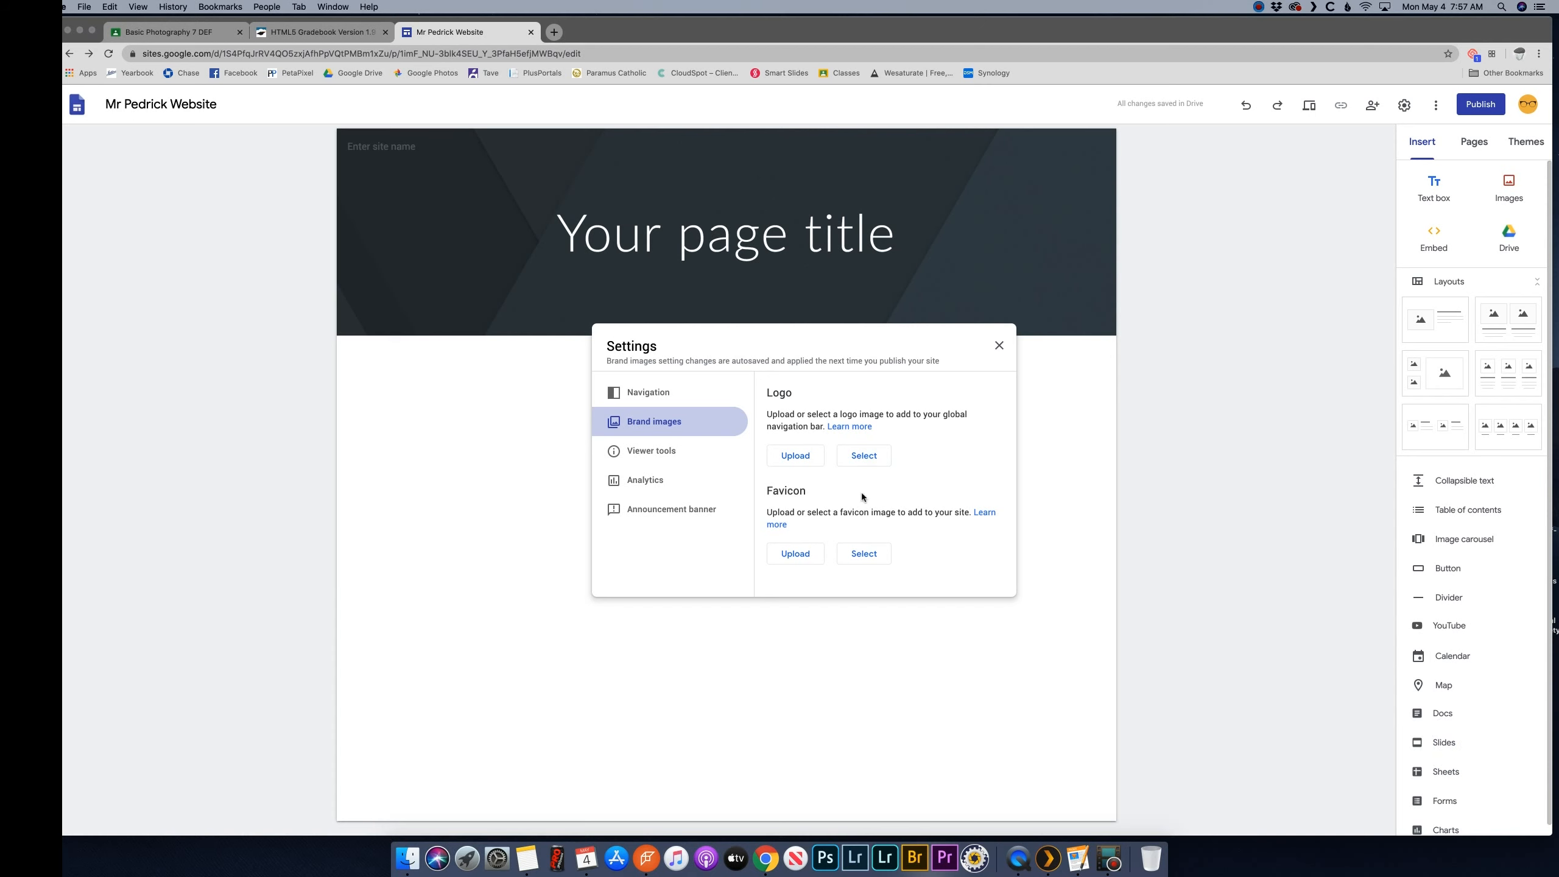
click(878, 460)
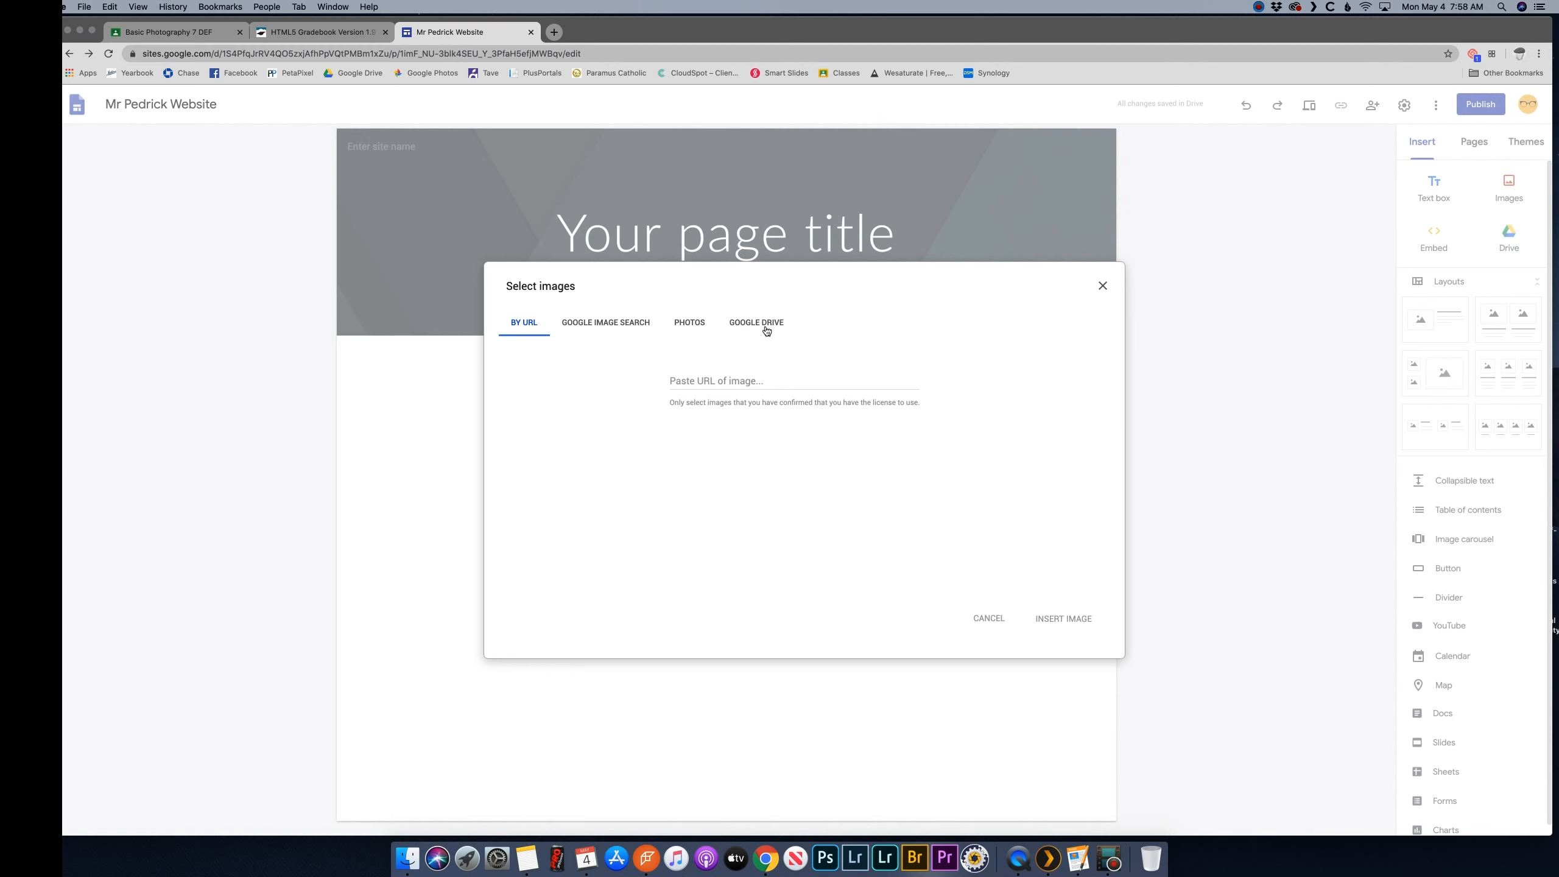
click(1102, 288)
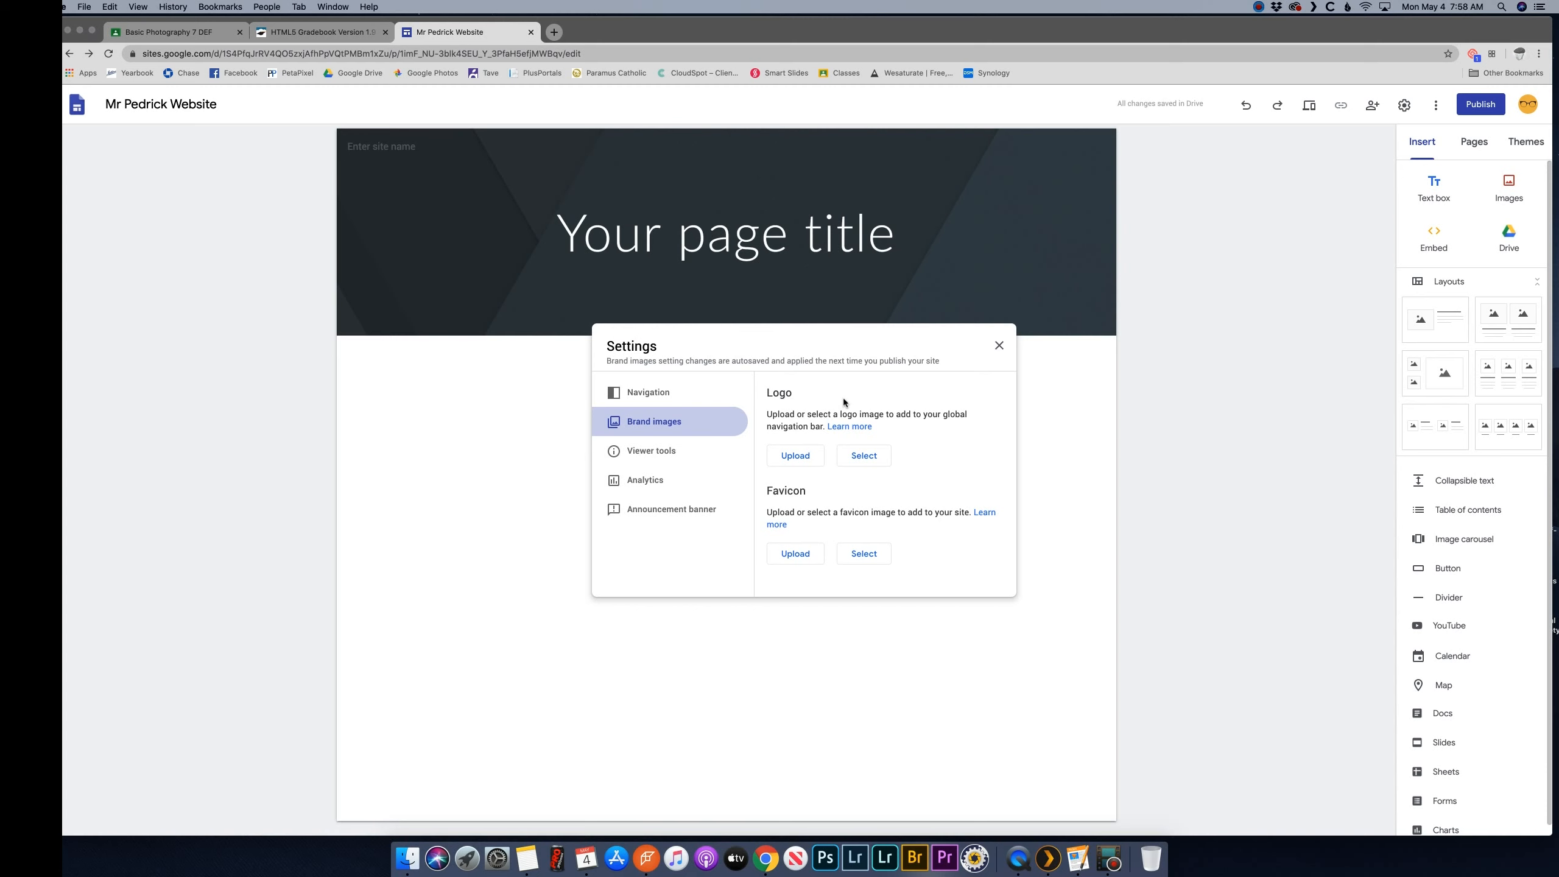
Upload the studios-logo image from the Final Website example materials folder as the site logo and close the settings
click(811, 458)
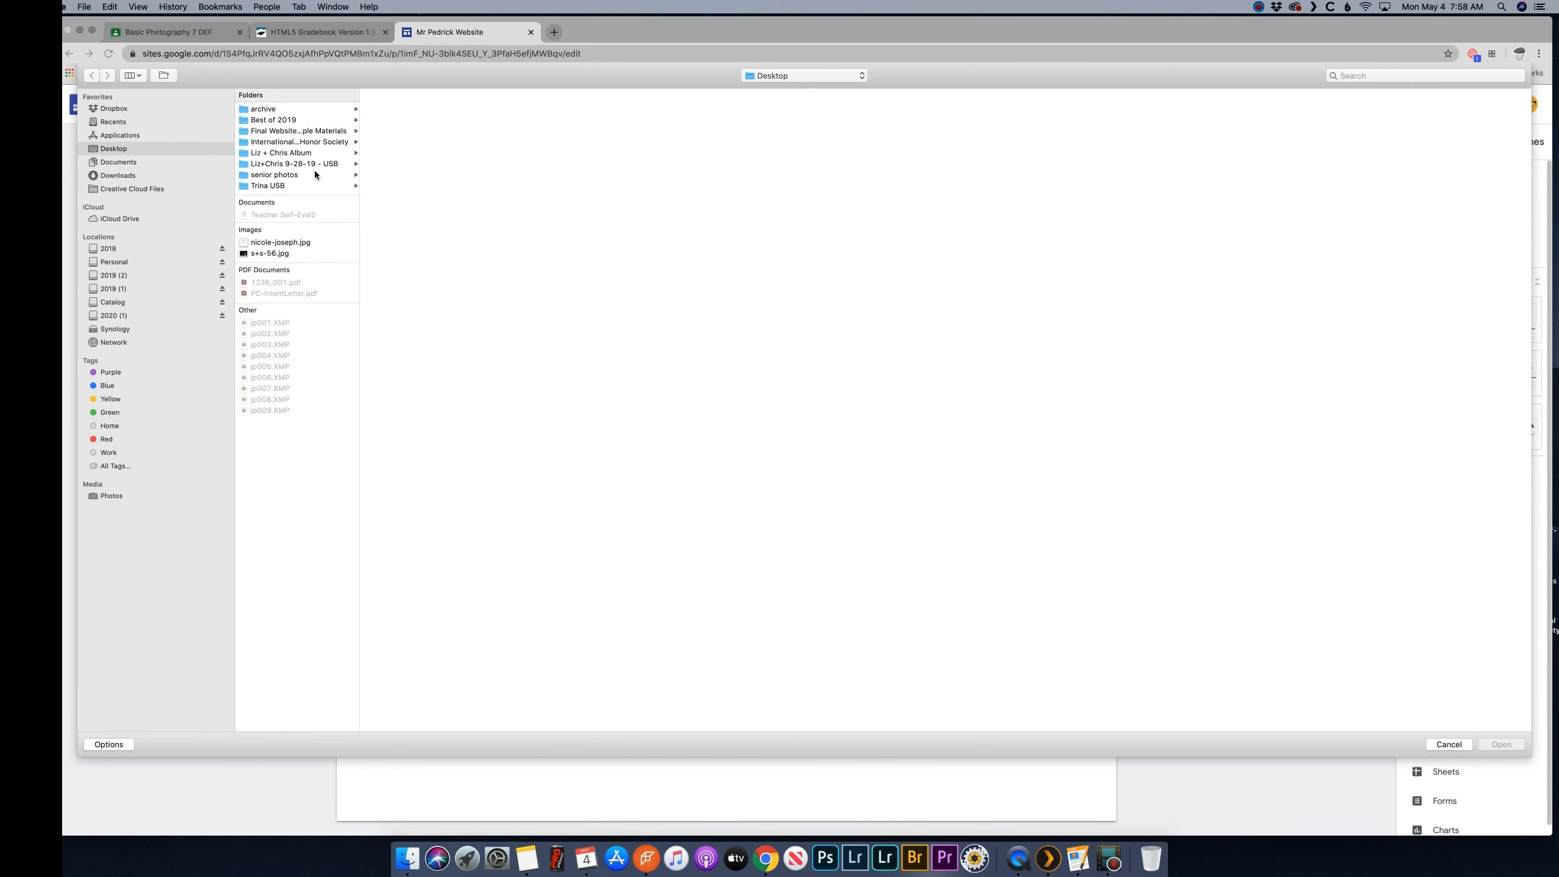
click(300, 132)
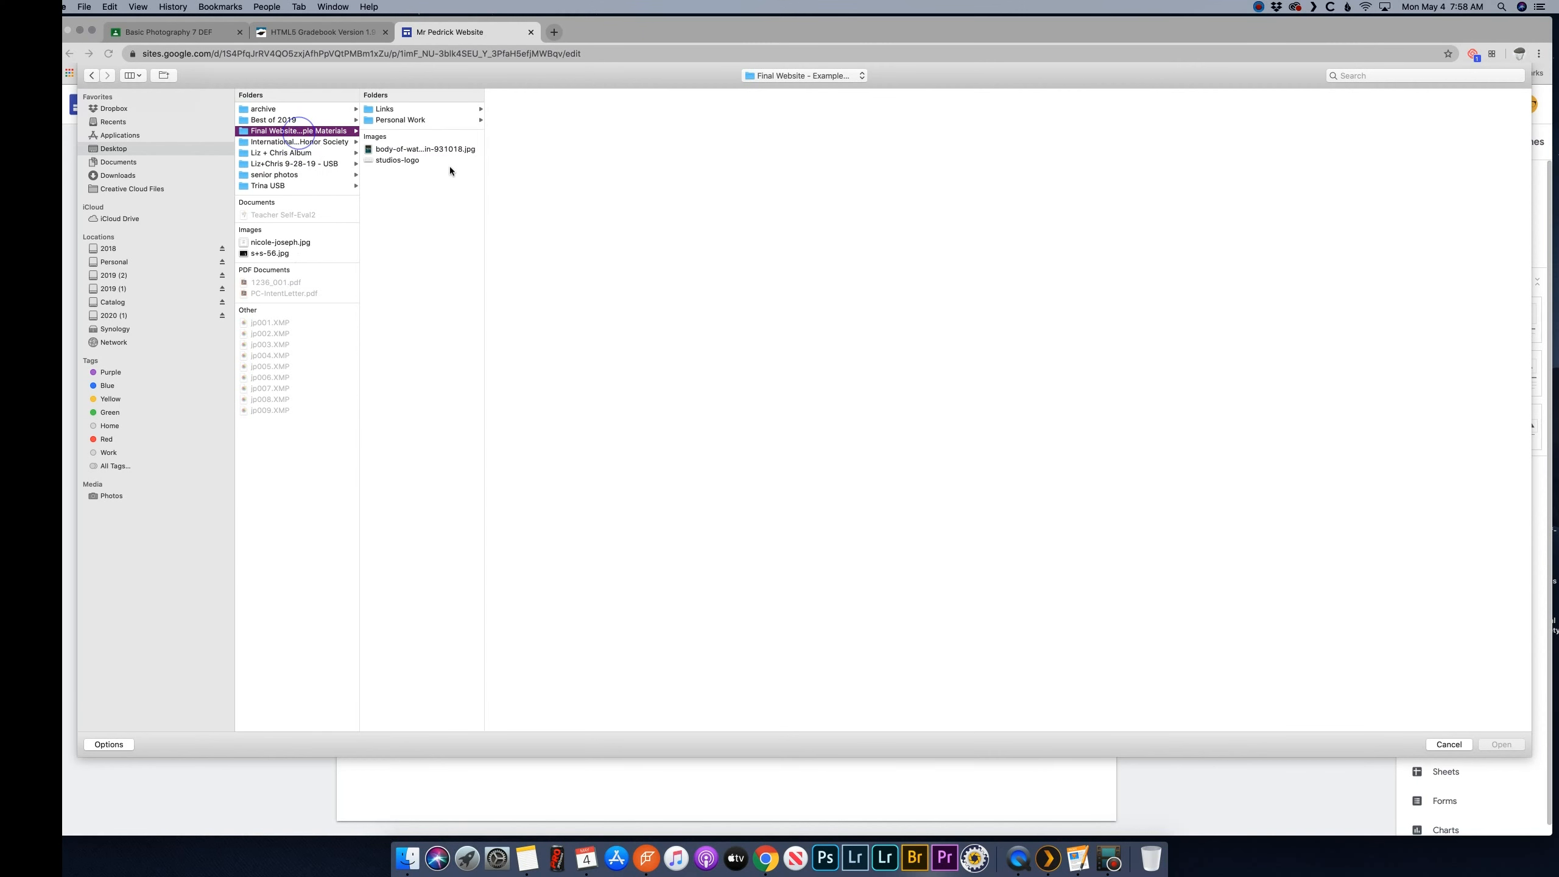
click(393, 161)
double_click(393, 160)
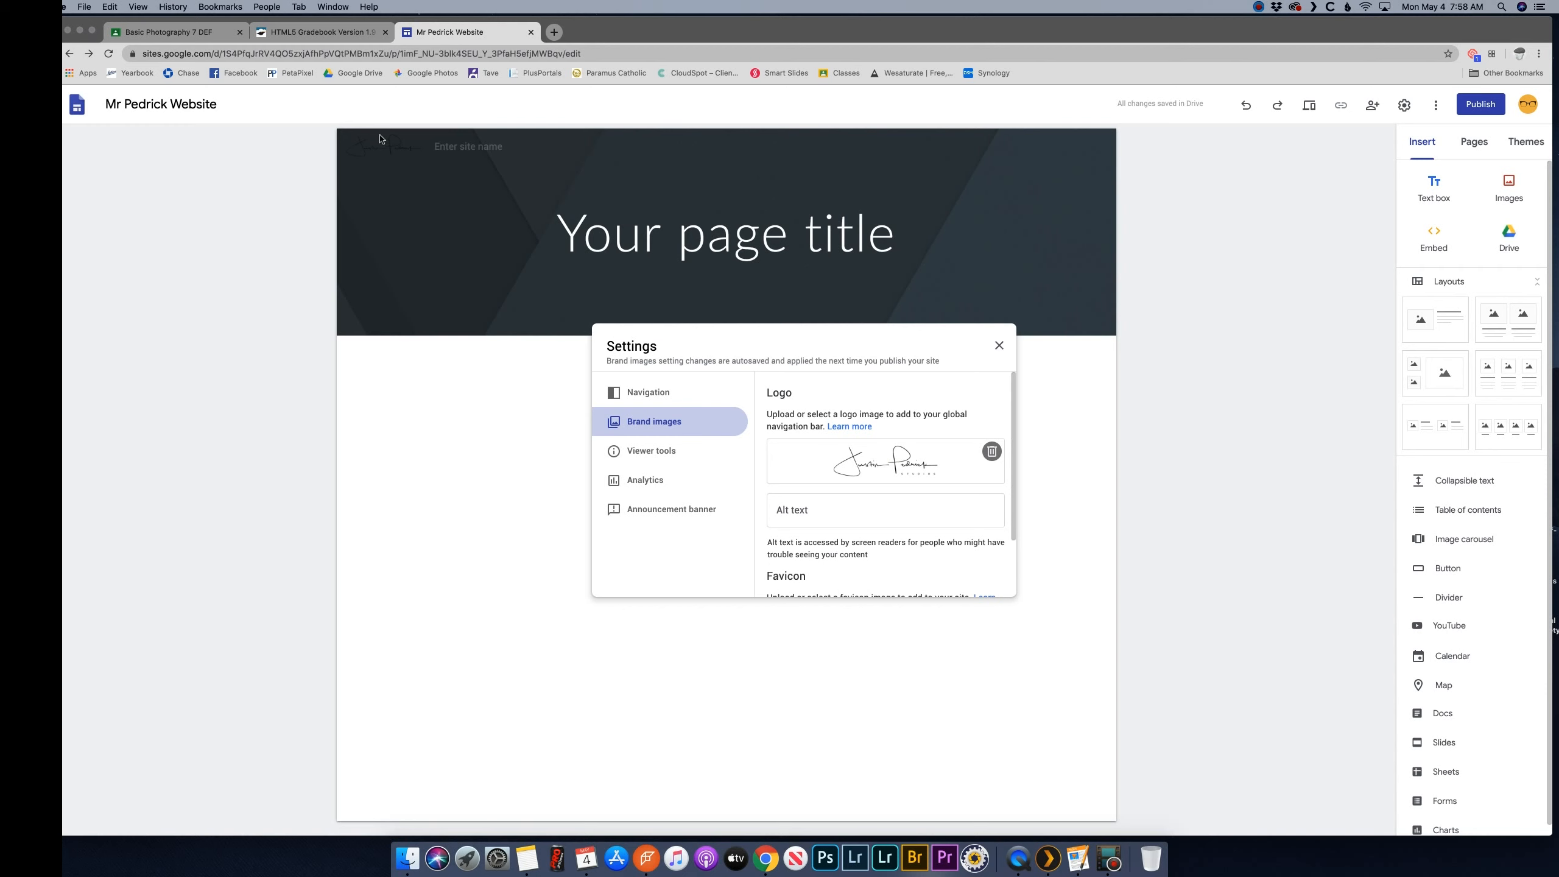
click(1000, 345)
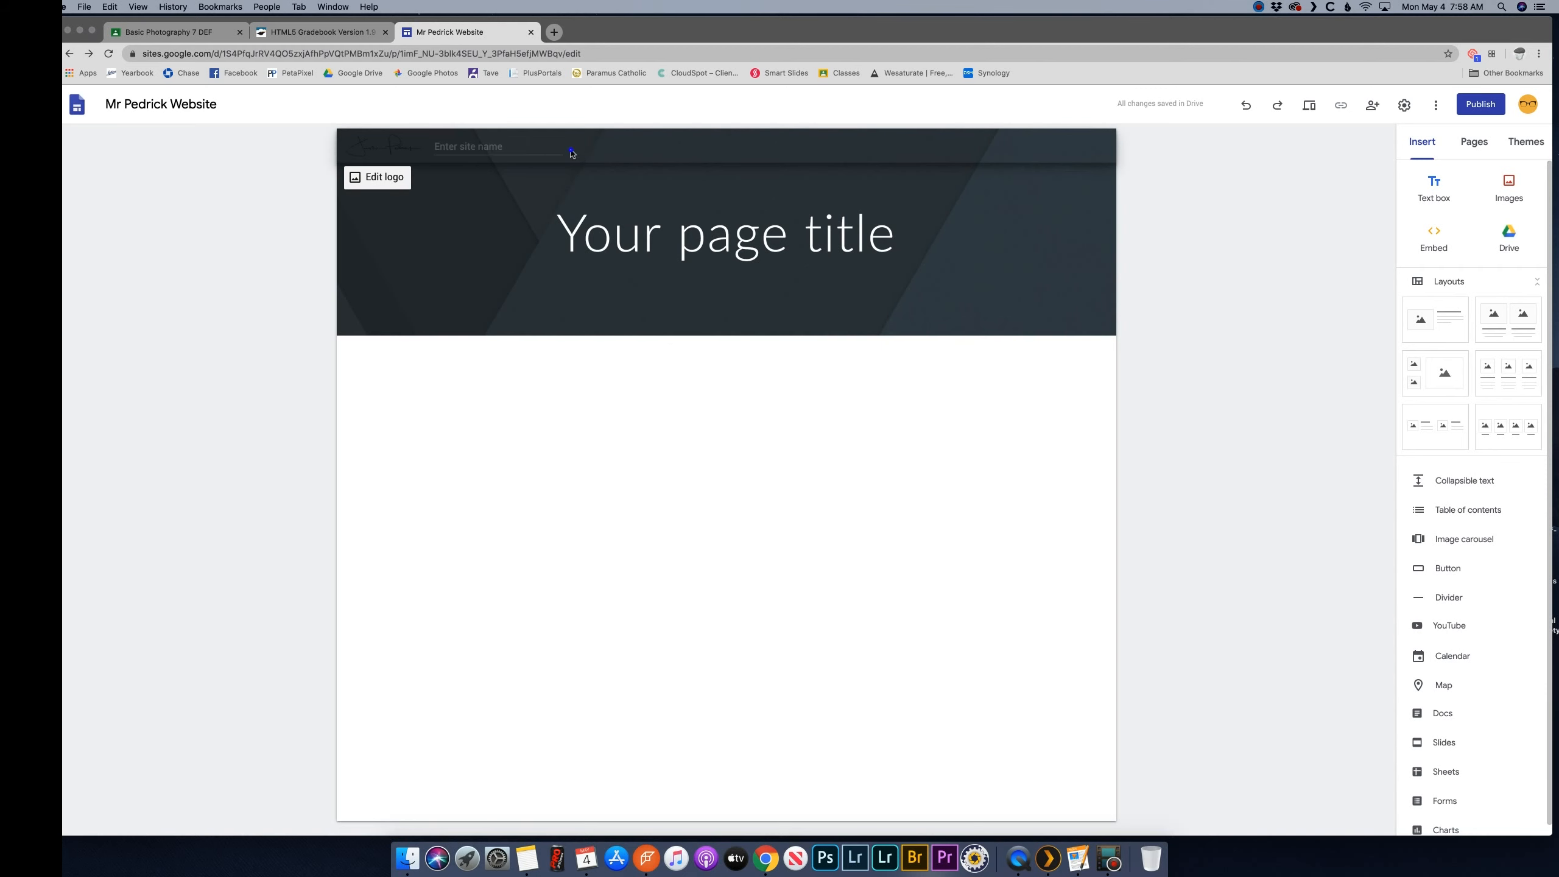
Delete the page title text box from the Home page header and set the header type to Large banner
click(509, 219)
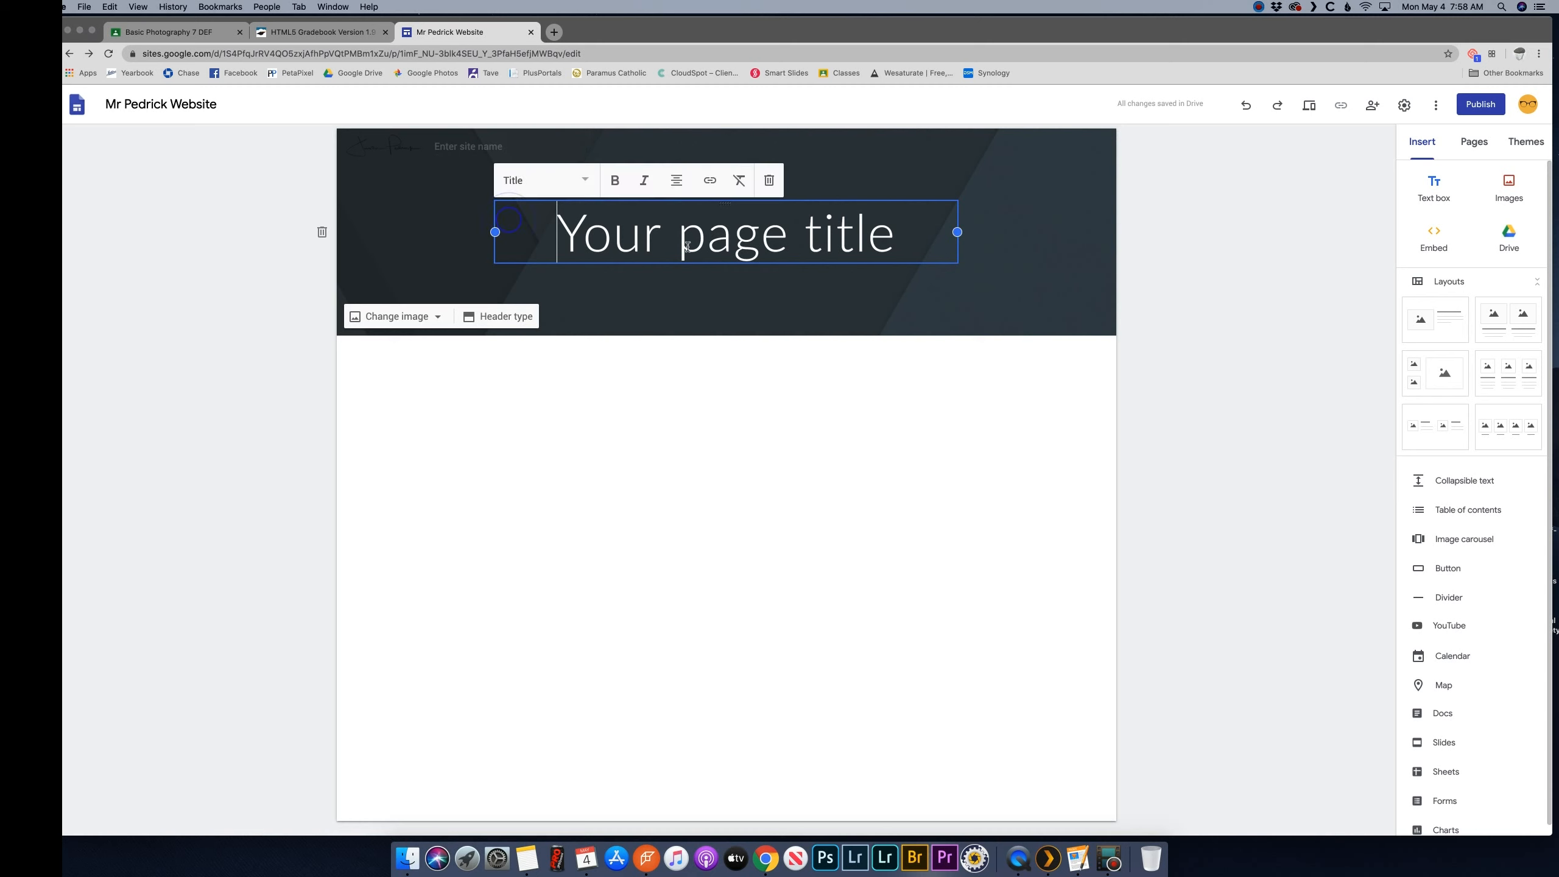
click(769, 180)
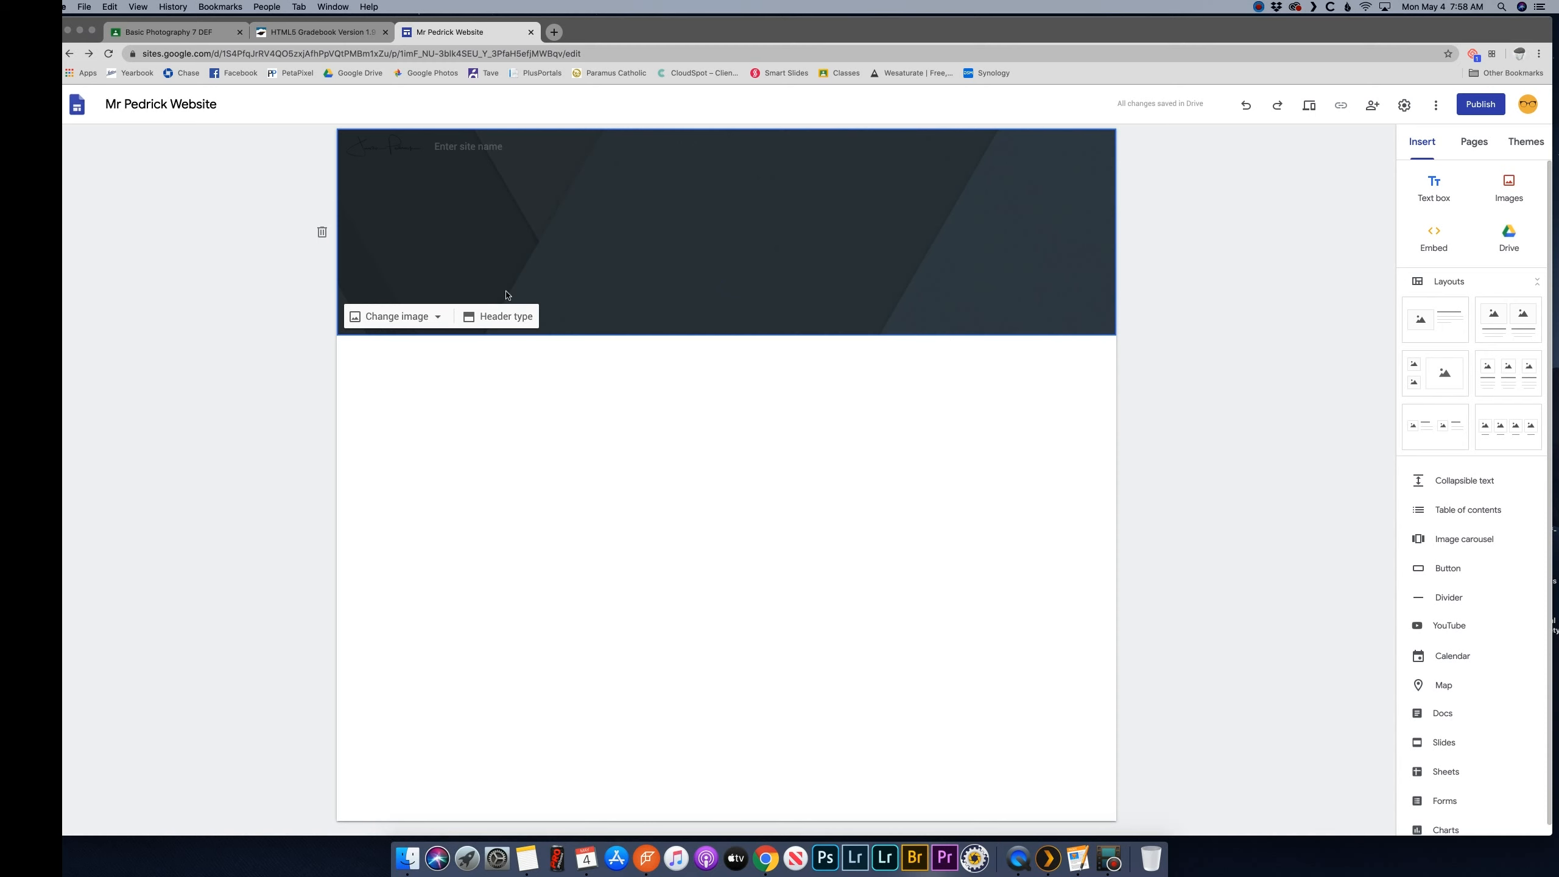
click(506, 315)
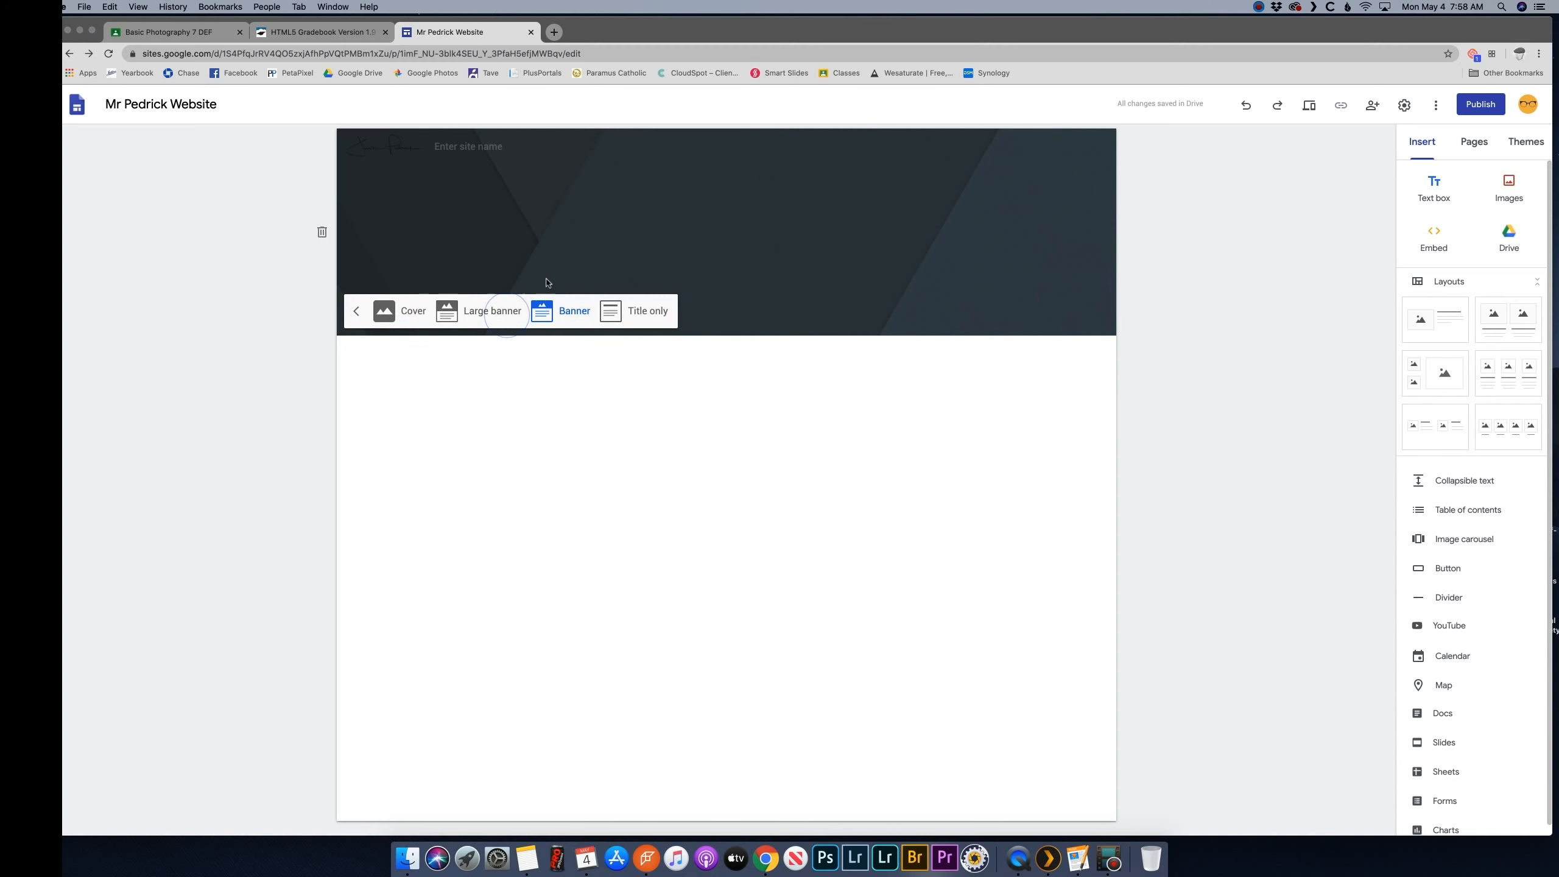
click(494, 310)
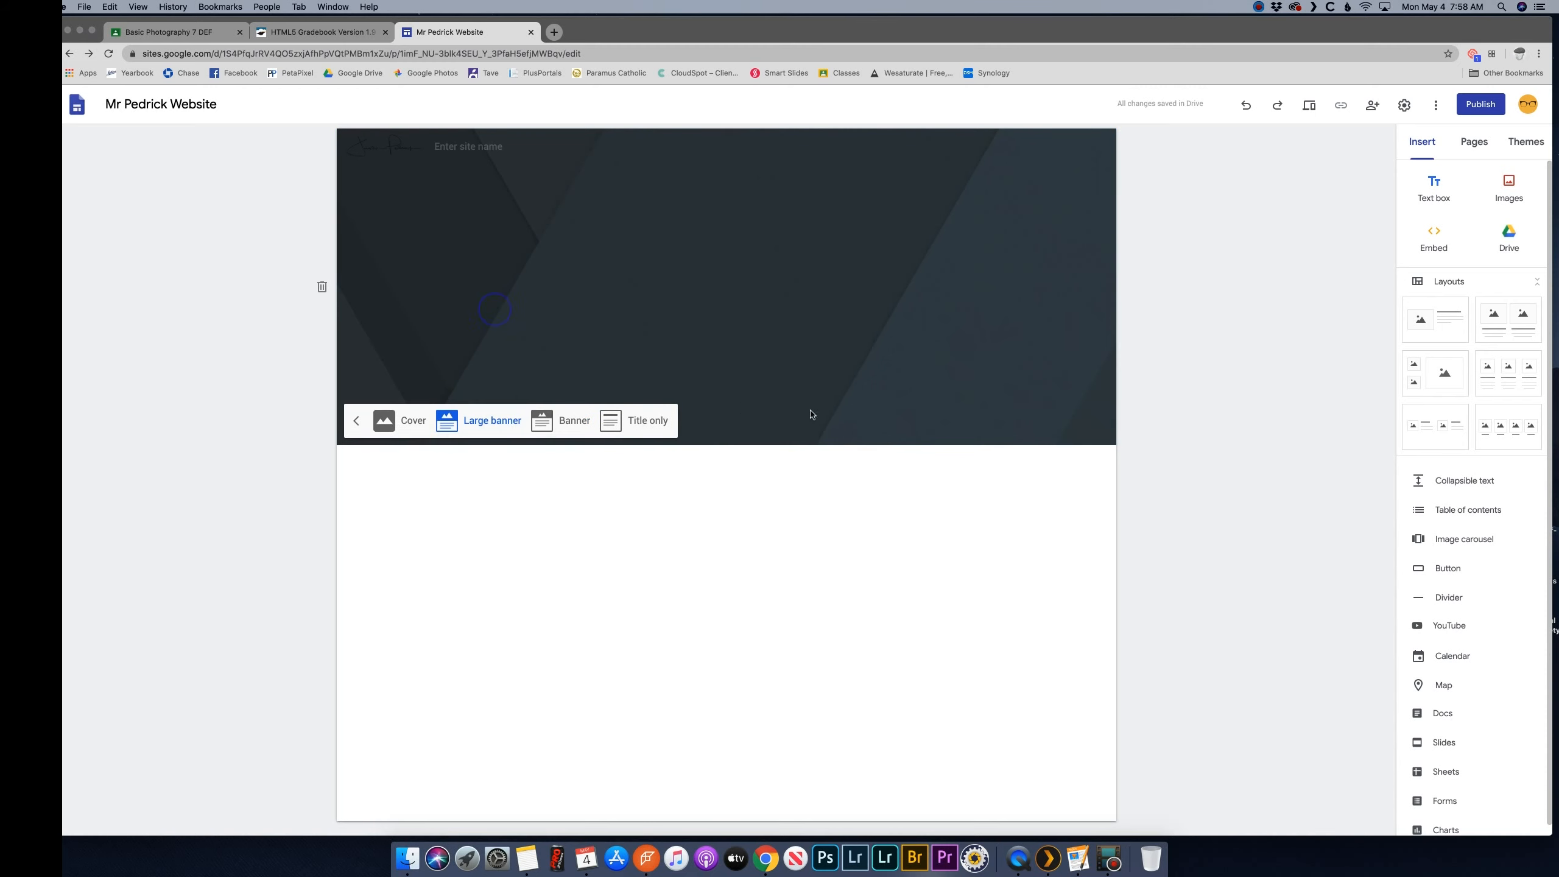
Try the Title only and Cover header types and switch the header back to Large banner
click(621, 423)
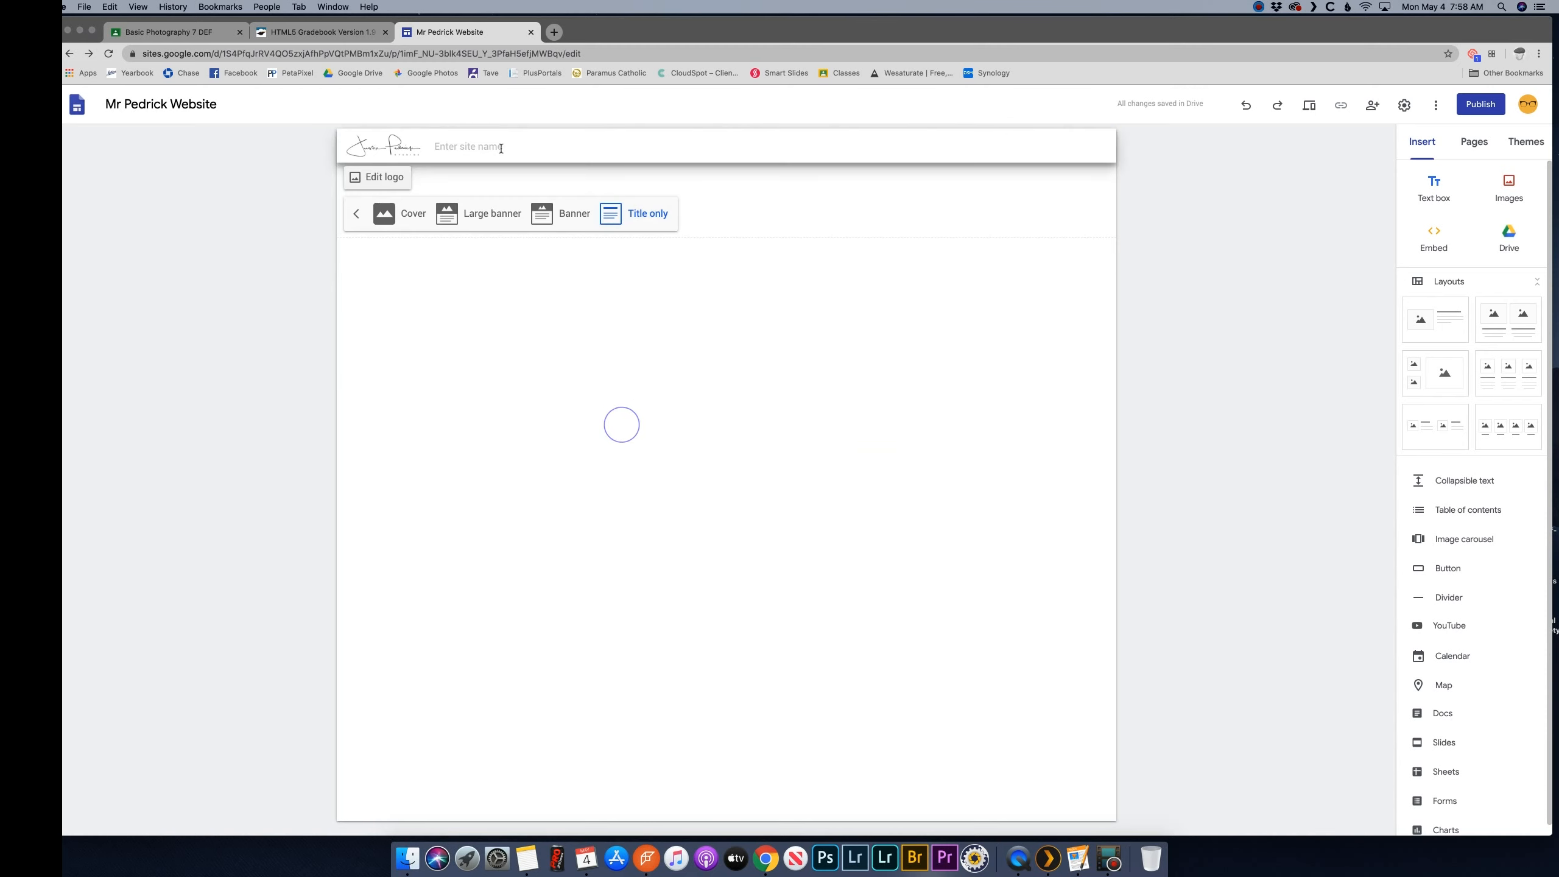
click(408, 214)
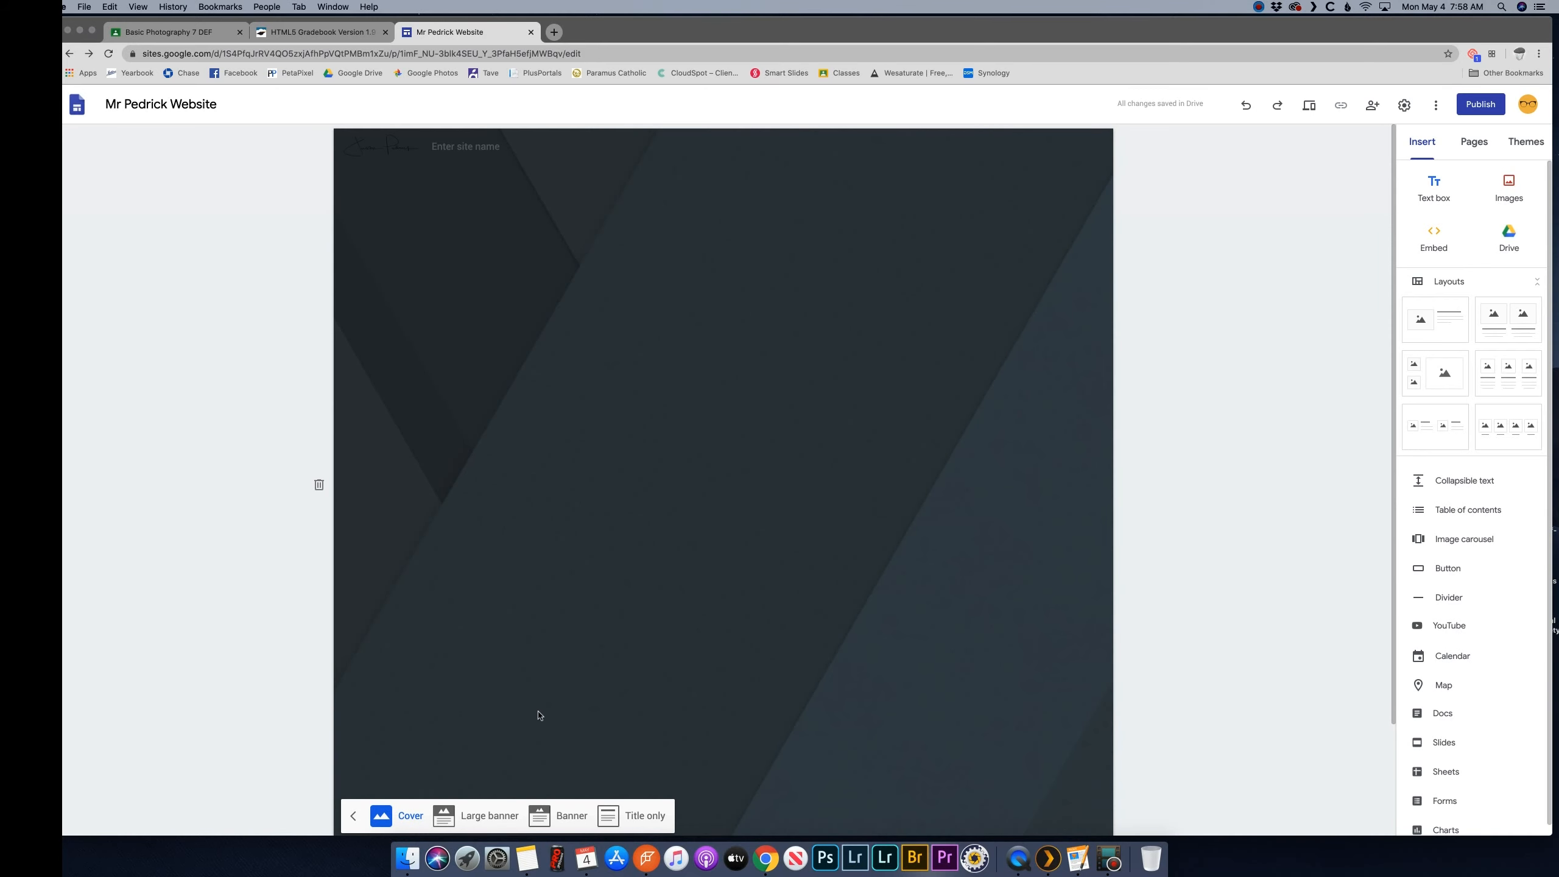
click(496, 815)
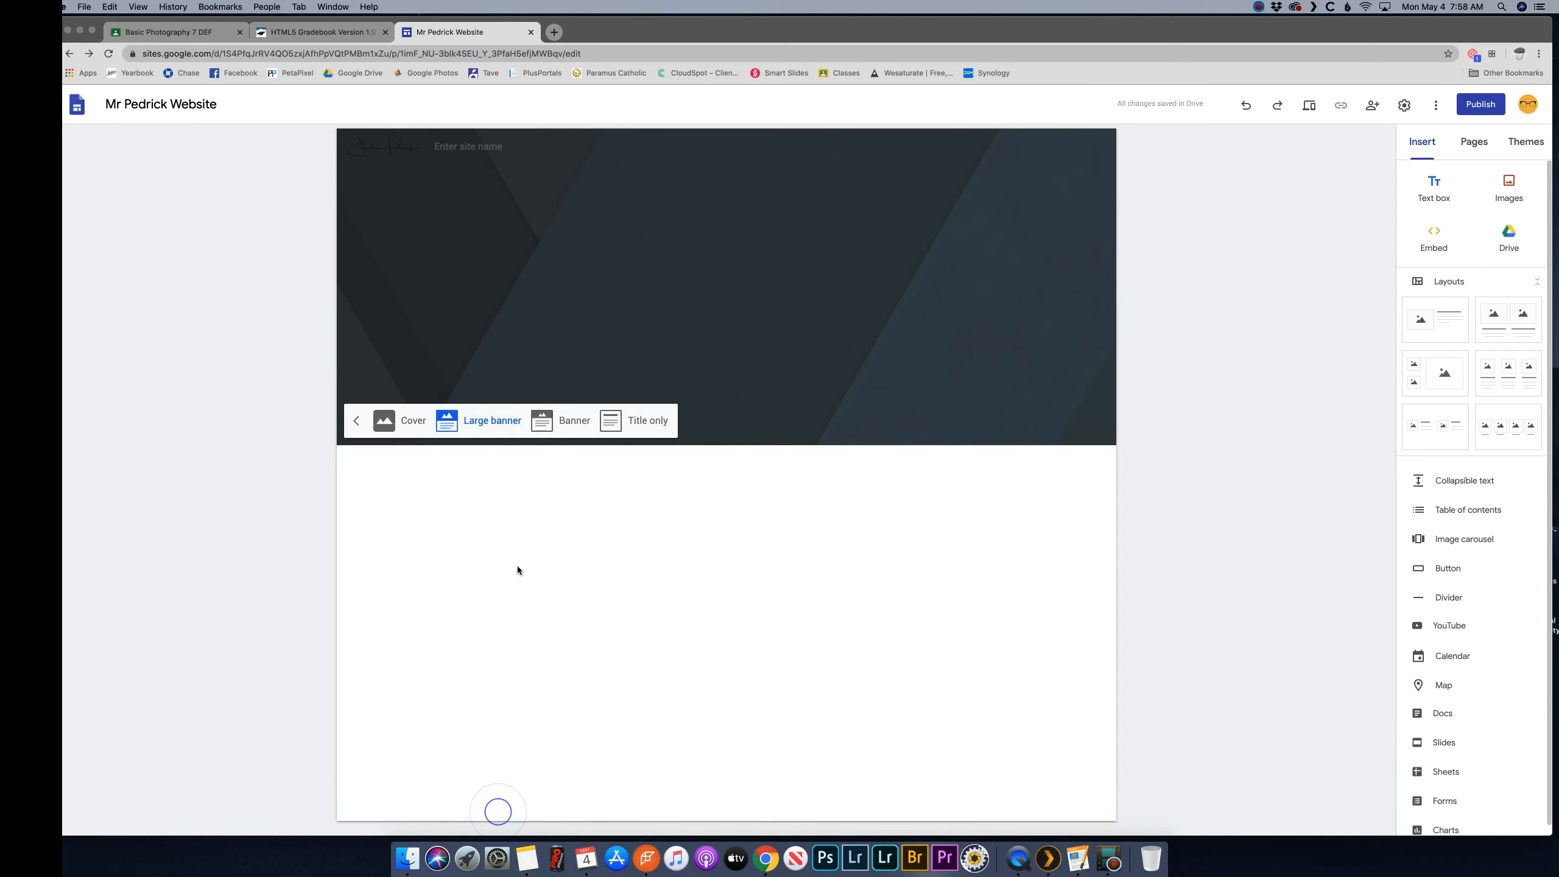
Upload body-of-water-near-green-mountain-931018.jpg as the header background image
click(356, 420)
click(433, 426)
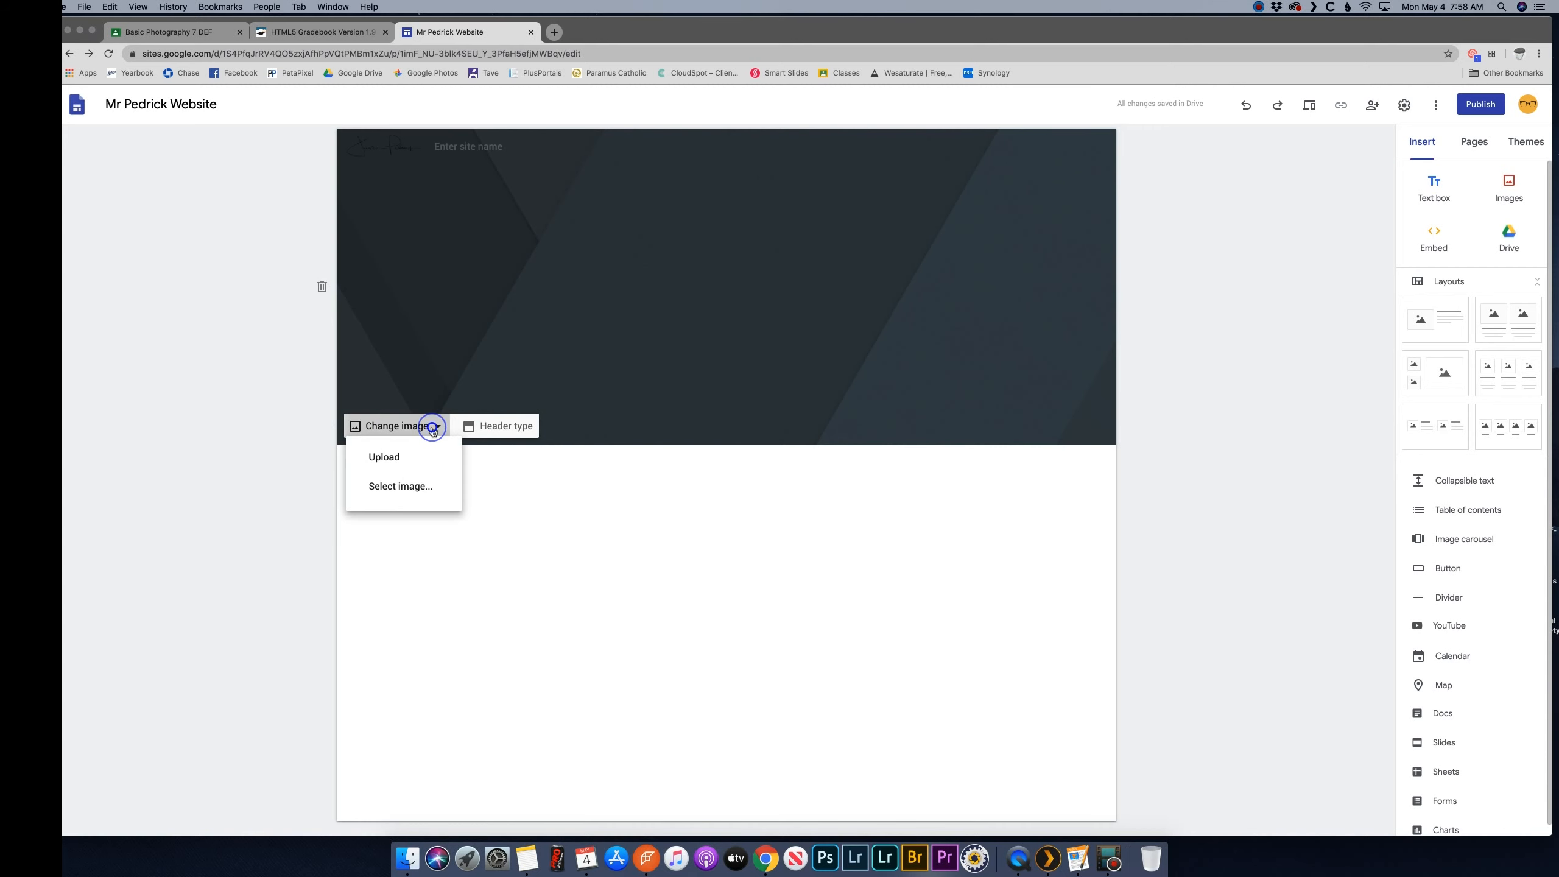
click(415, 469)
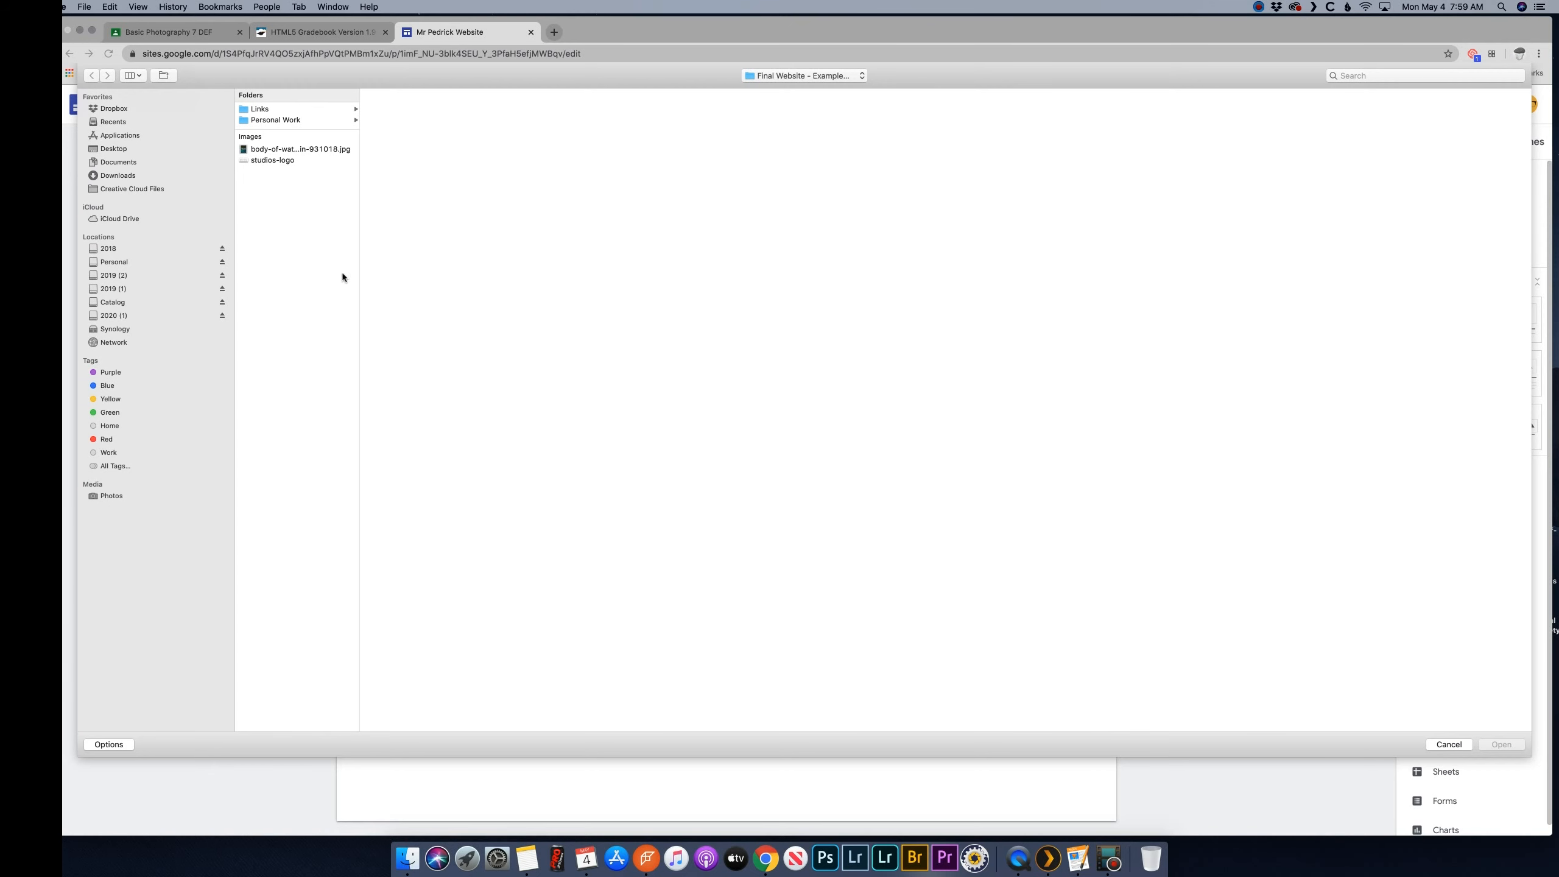
click(316, 151)
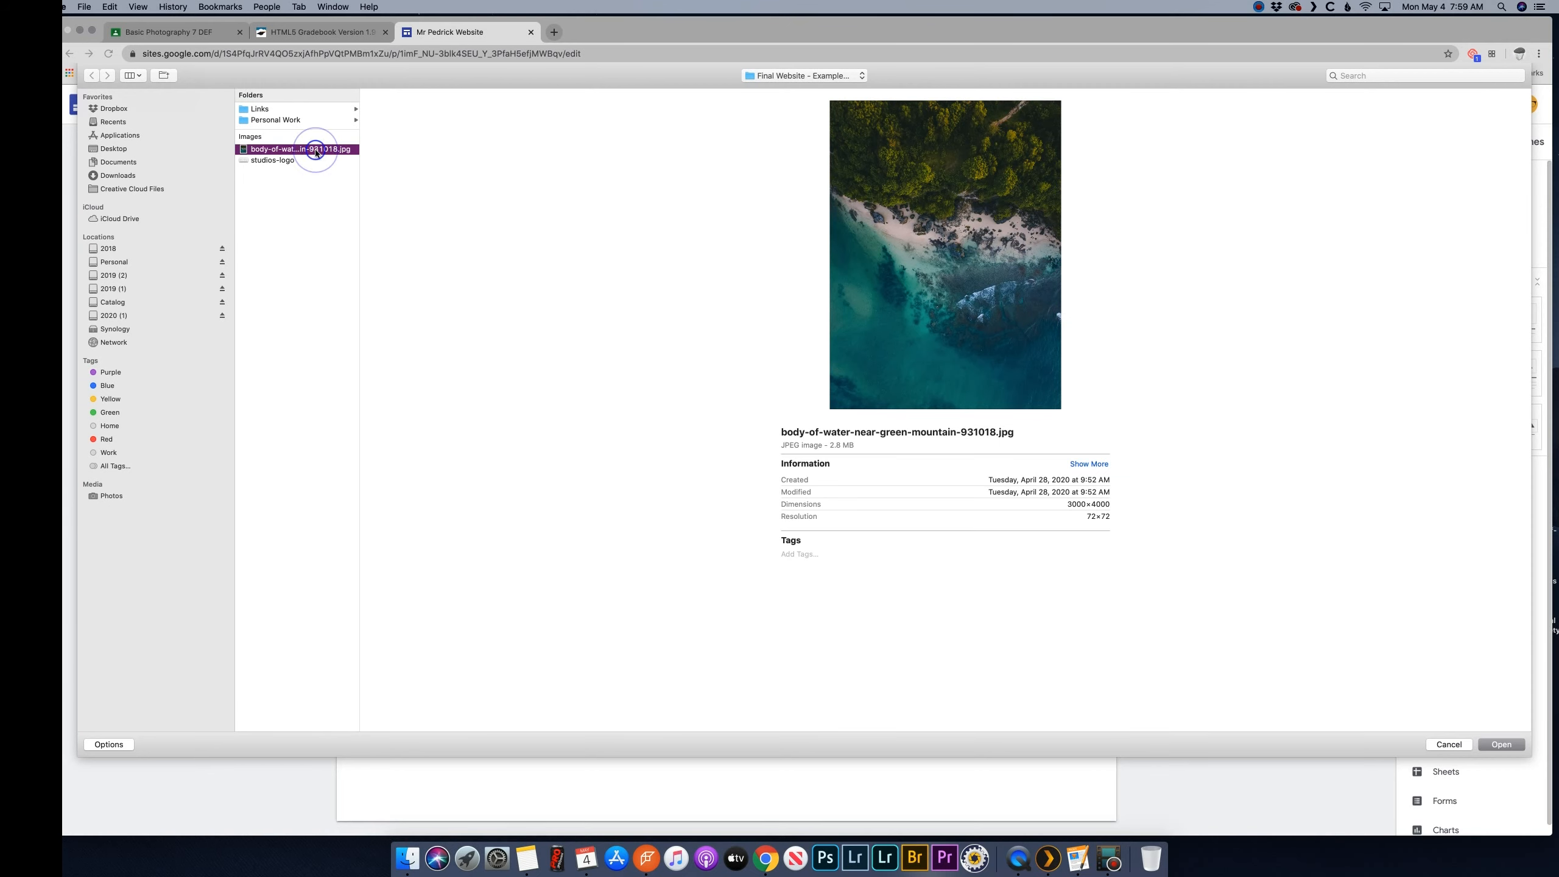
double_click(315, 151)
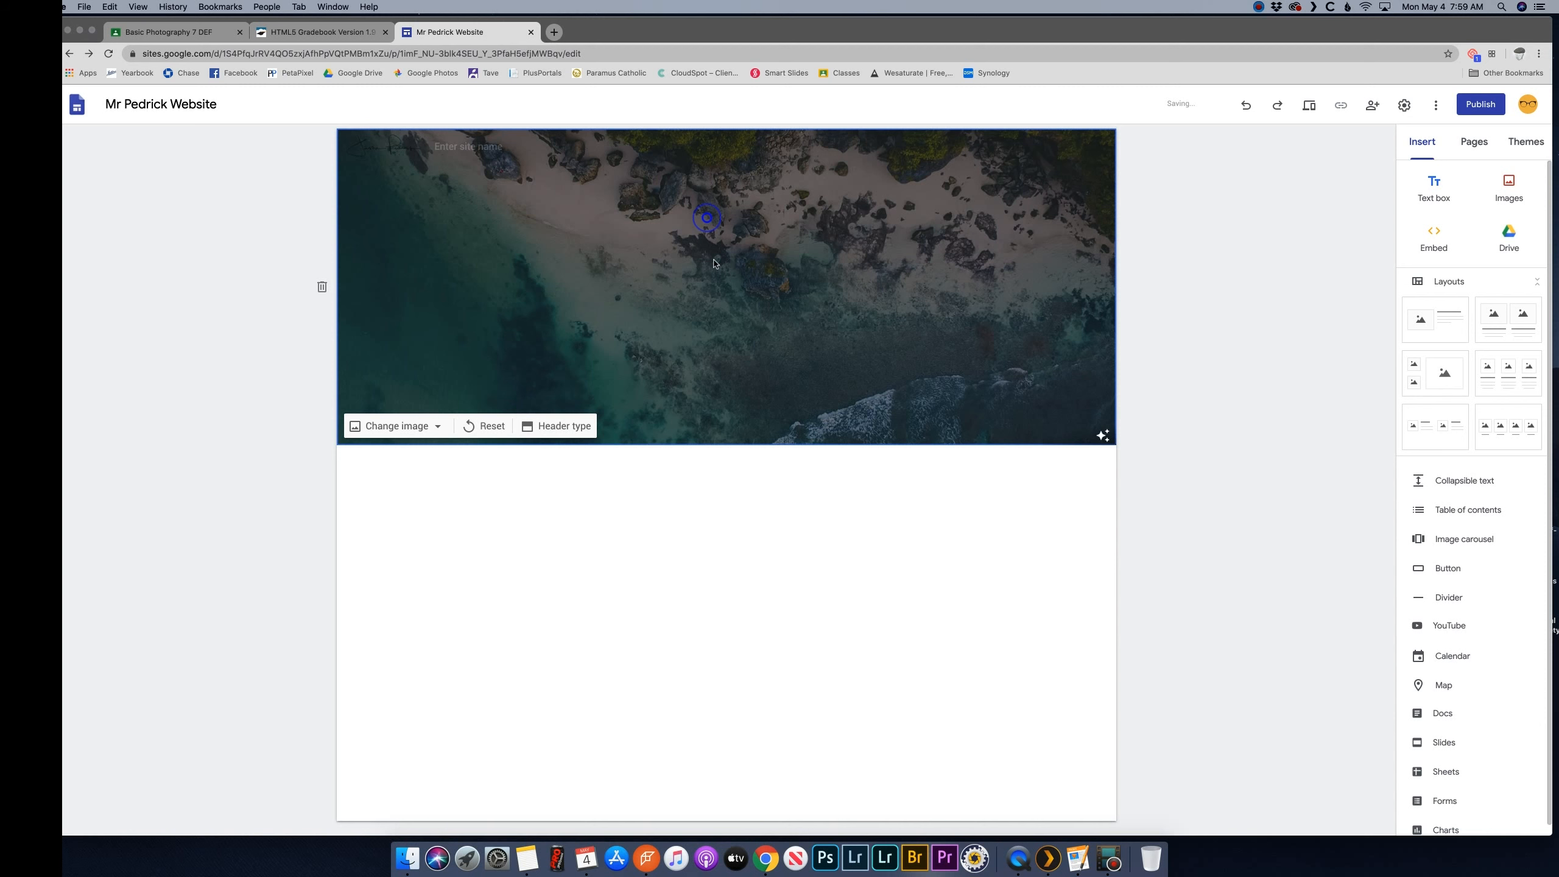
Replace the header background with agriculture-barley-field-beautiful-close-up-207247.jpg uploaded from the Personal Work folder
click(437, 426)
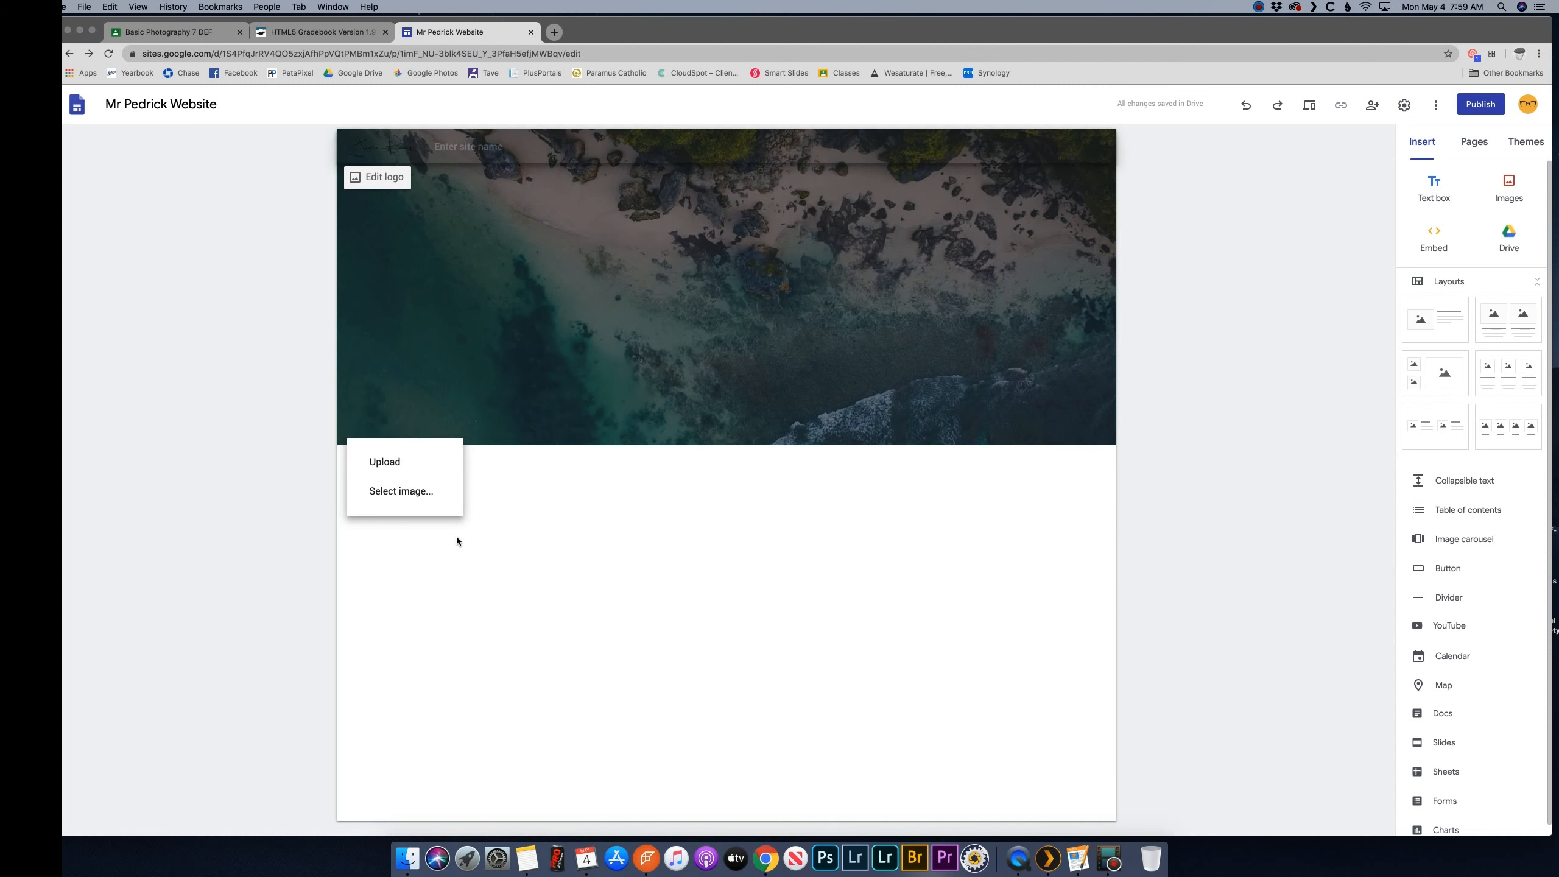
click(406, 456)
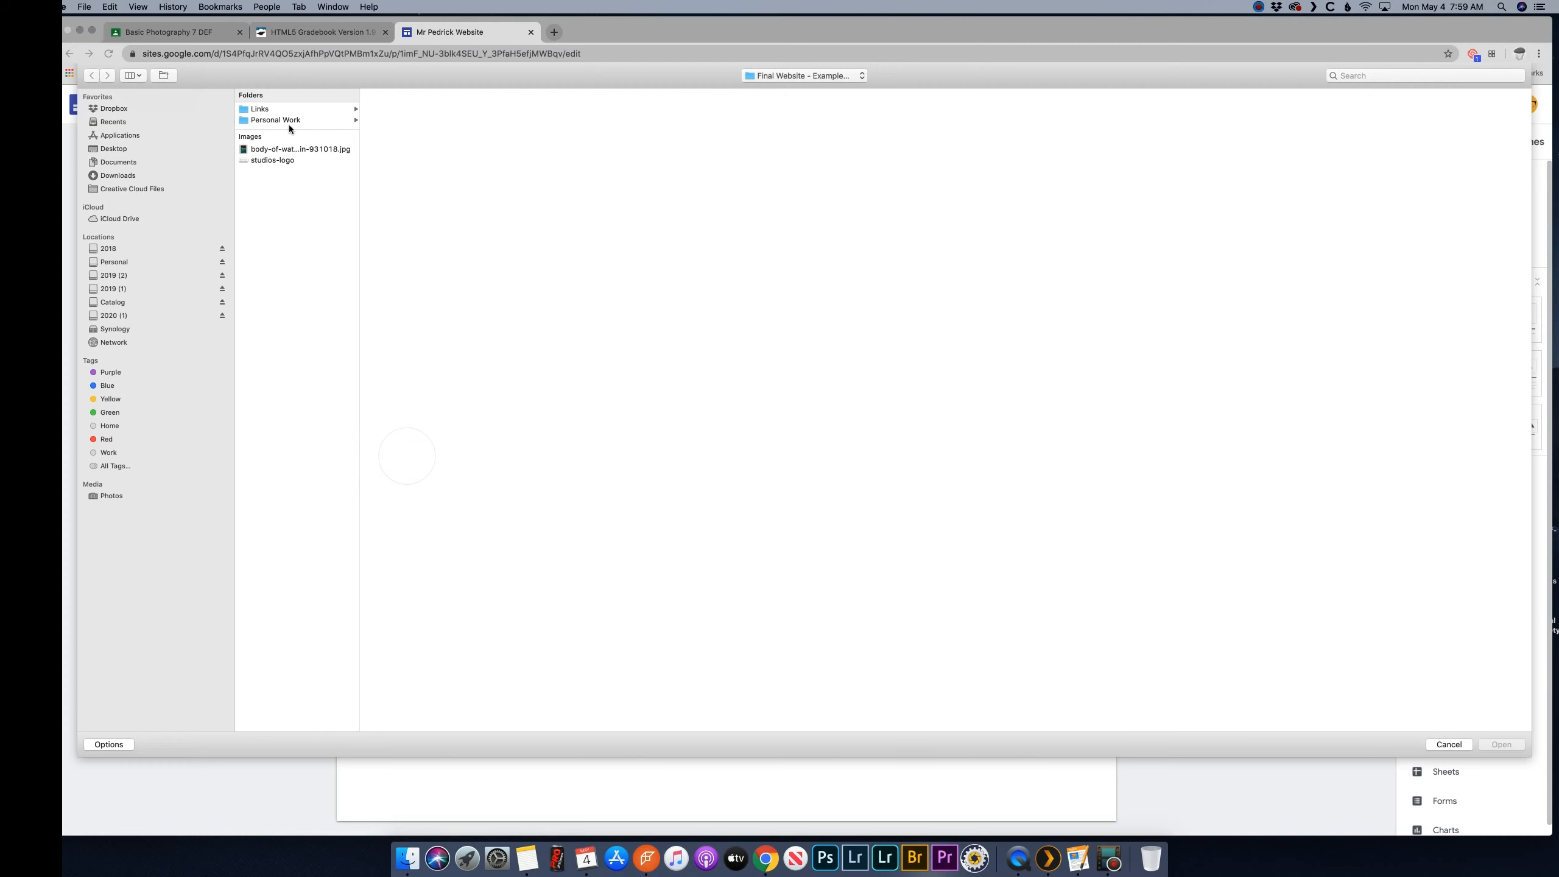
click(281, 120)
click(391, 142)
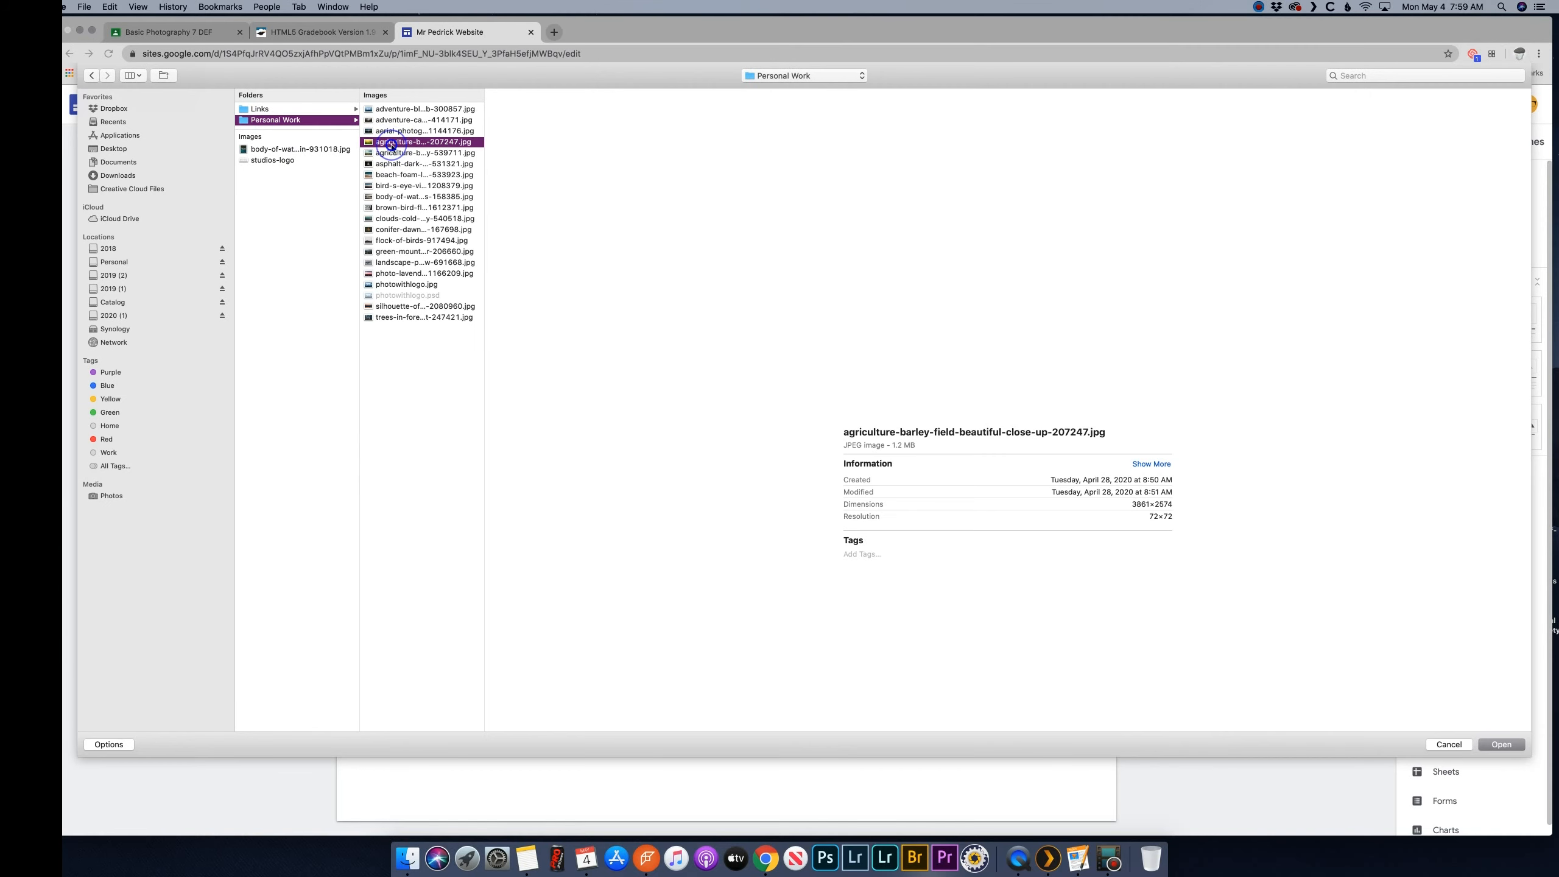
double_click(391, 142)
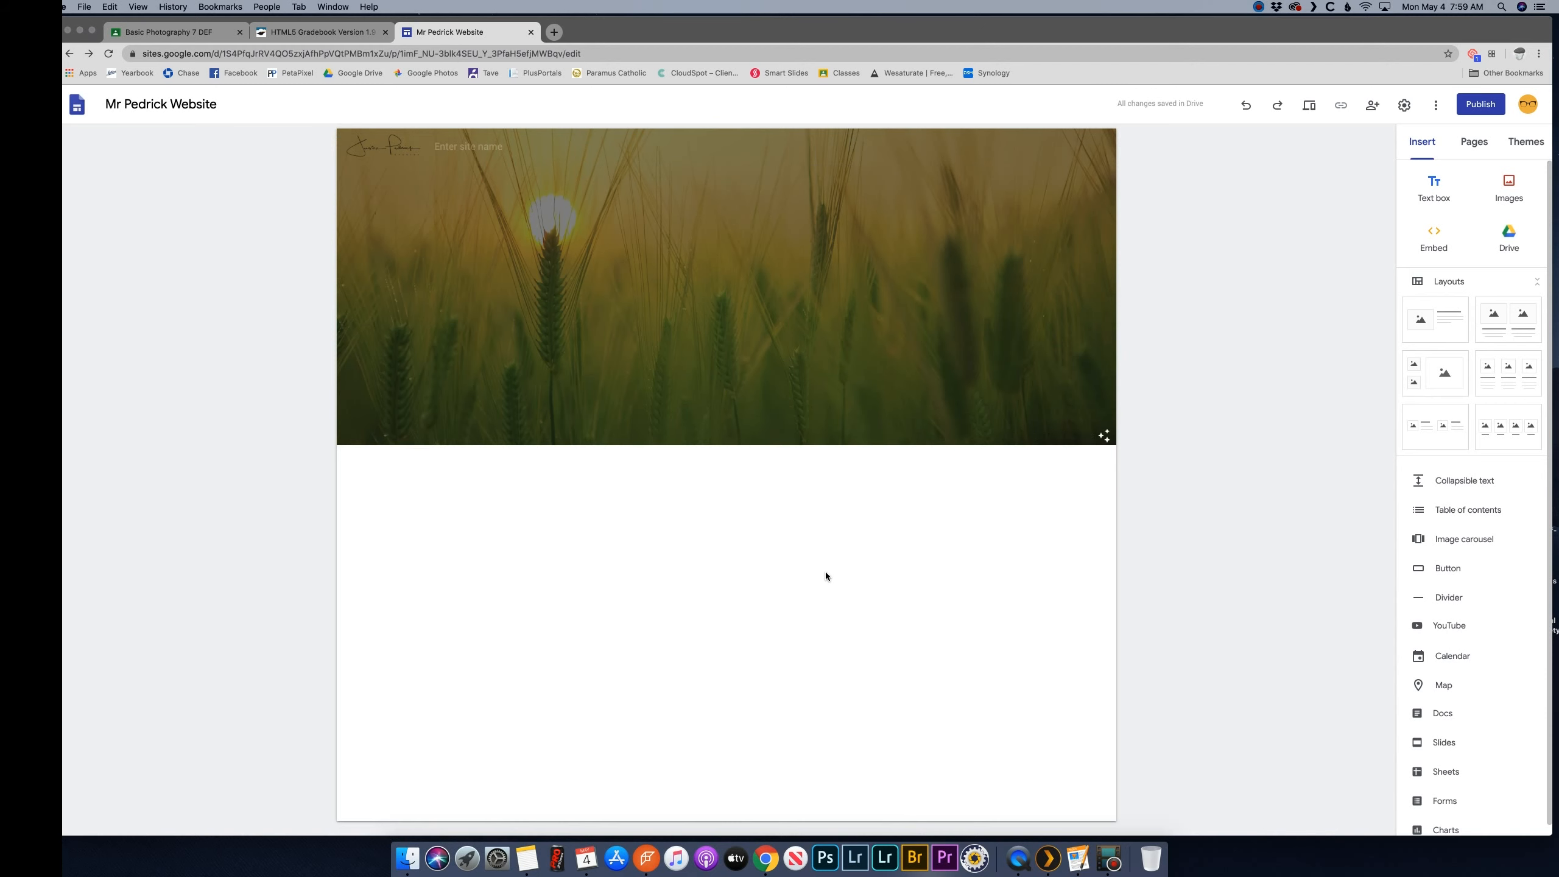
click(1248, 484)
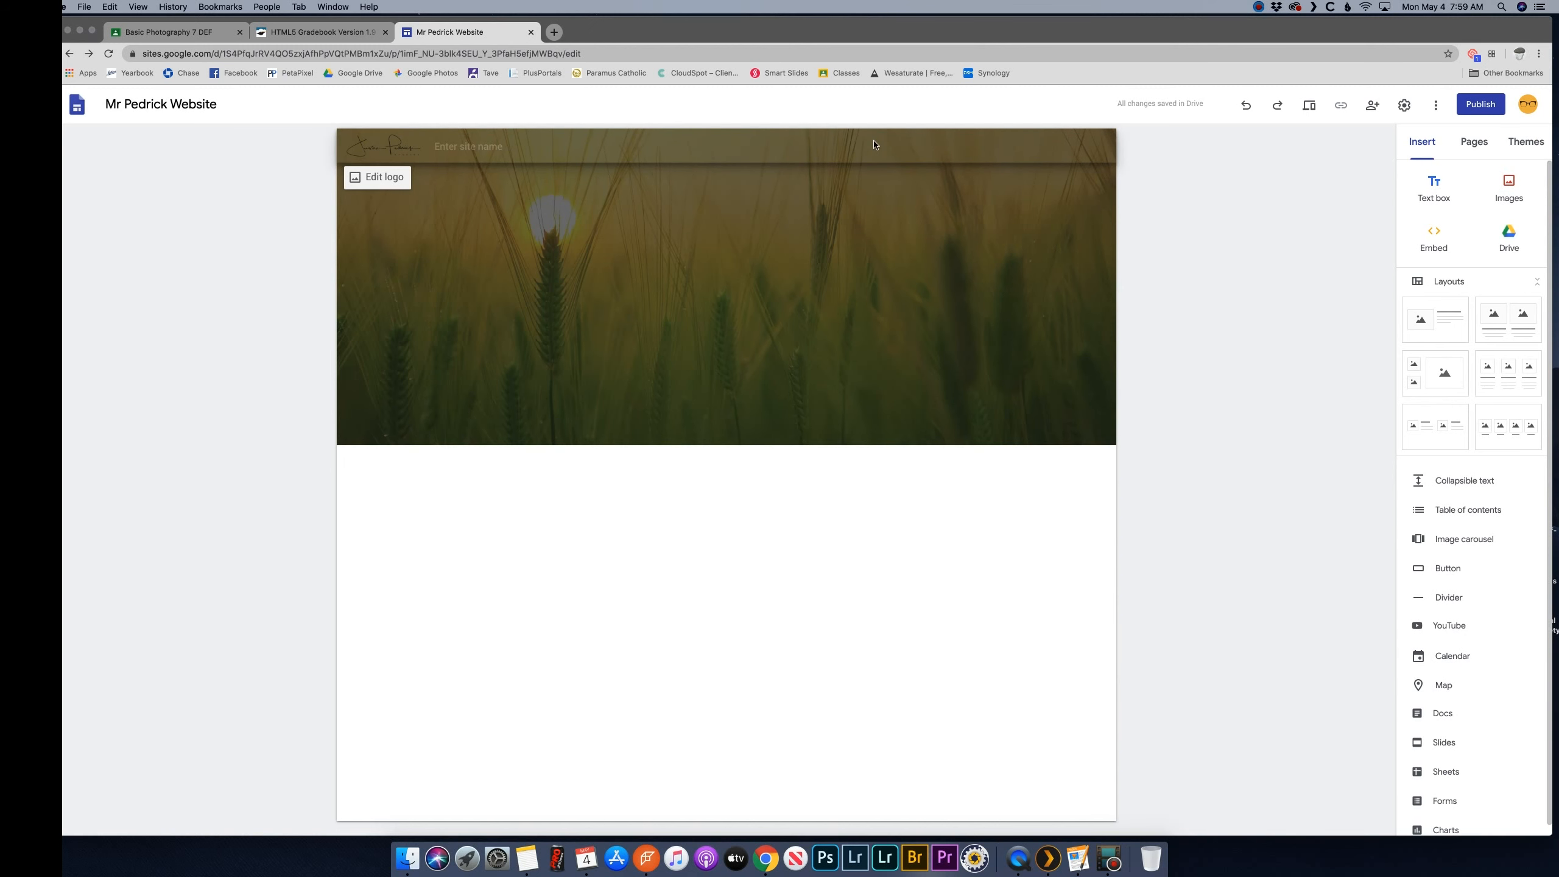
Add a new page named Portfolio to the site
click(1476, 141)
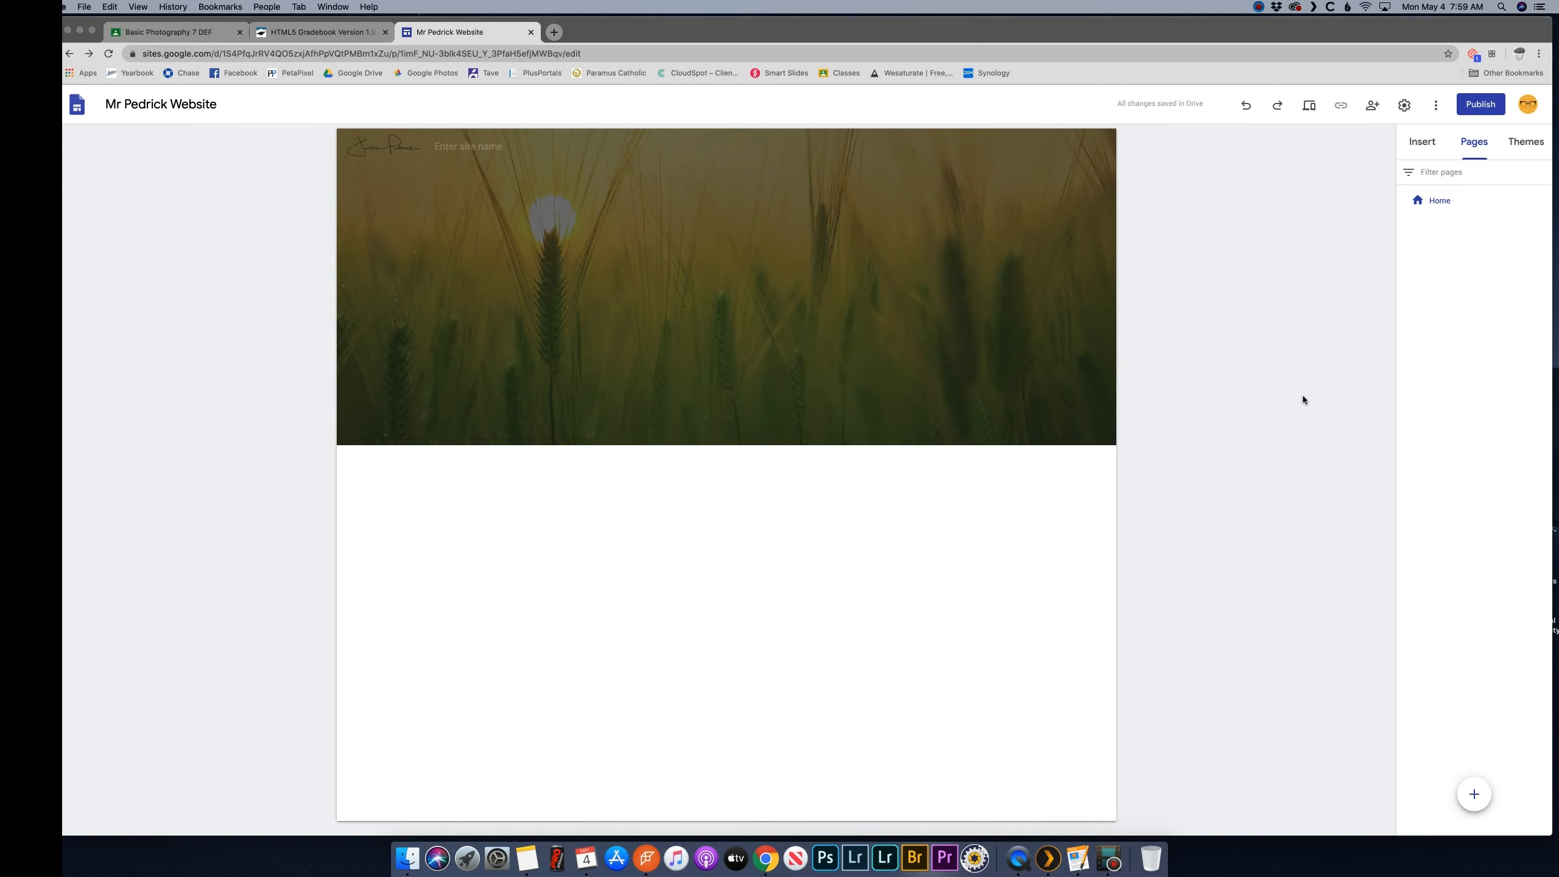
click(1475, 795)
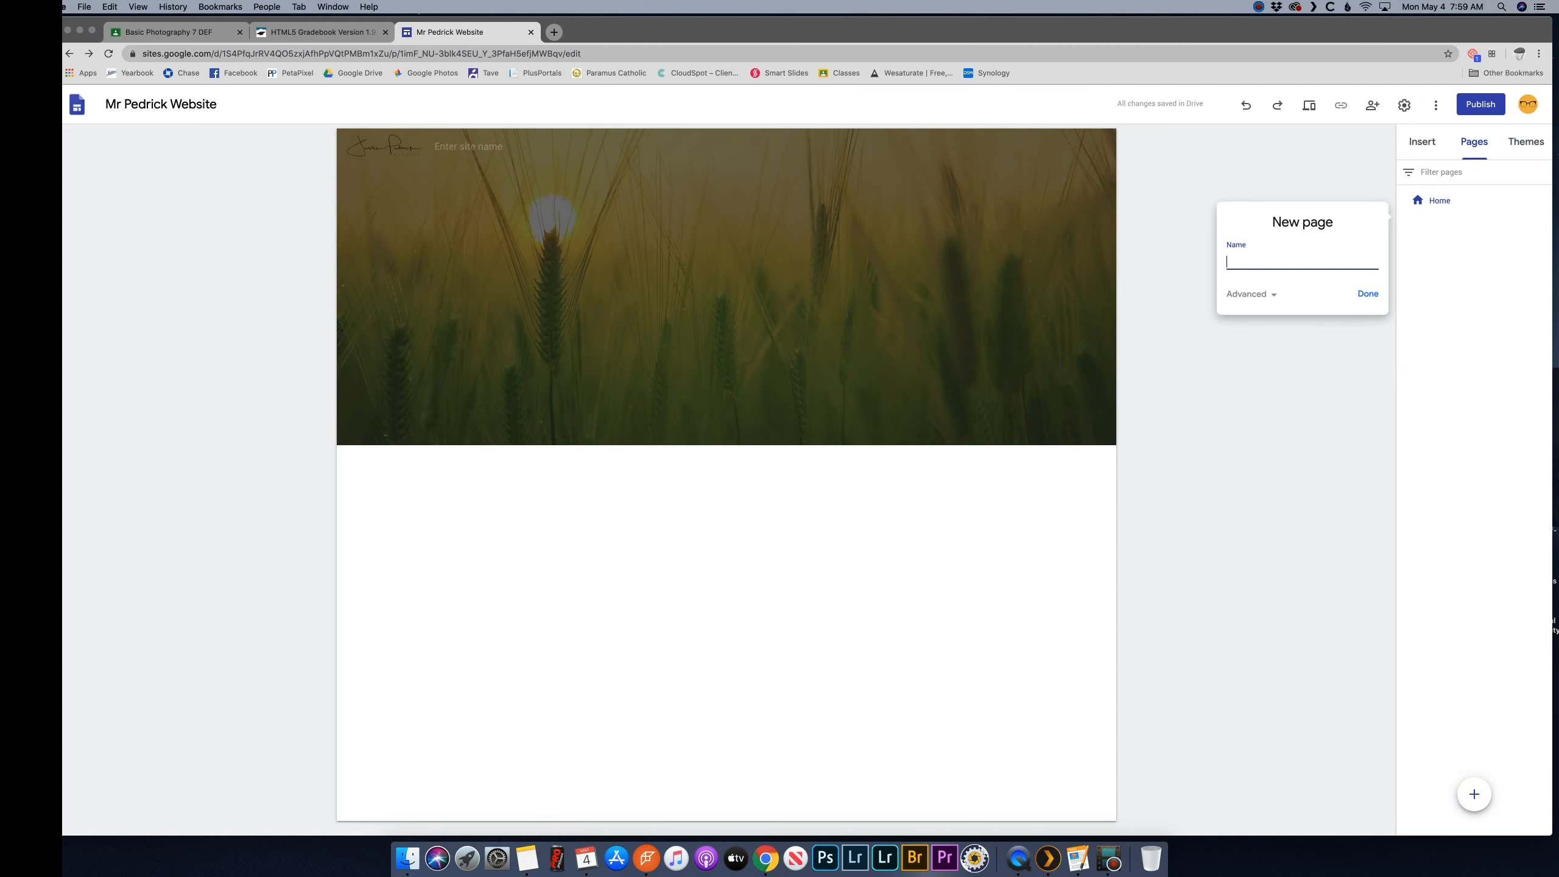
text(Portfolio)
click(1368, 294)
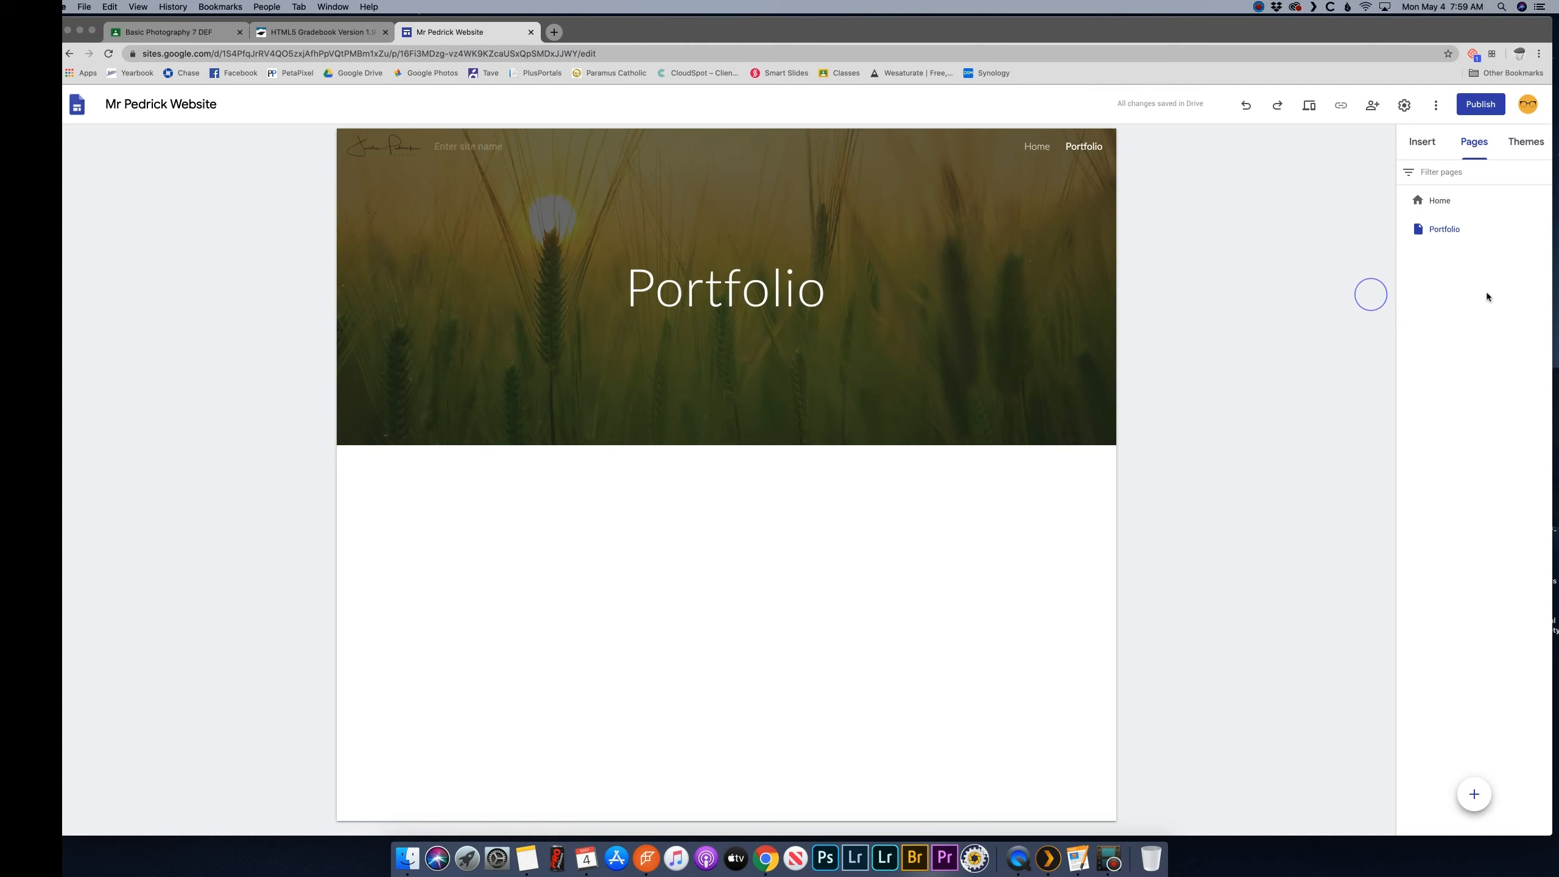
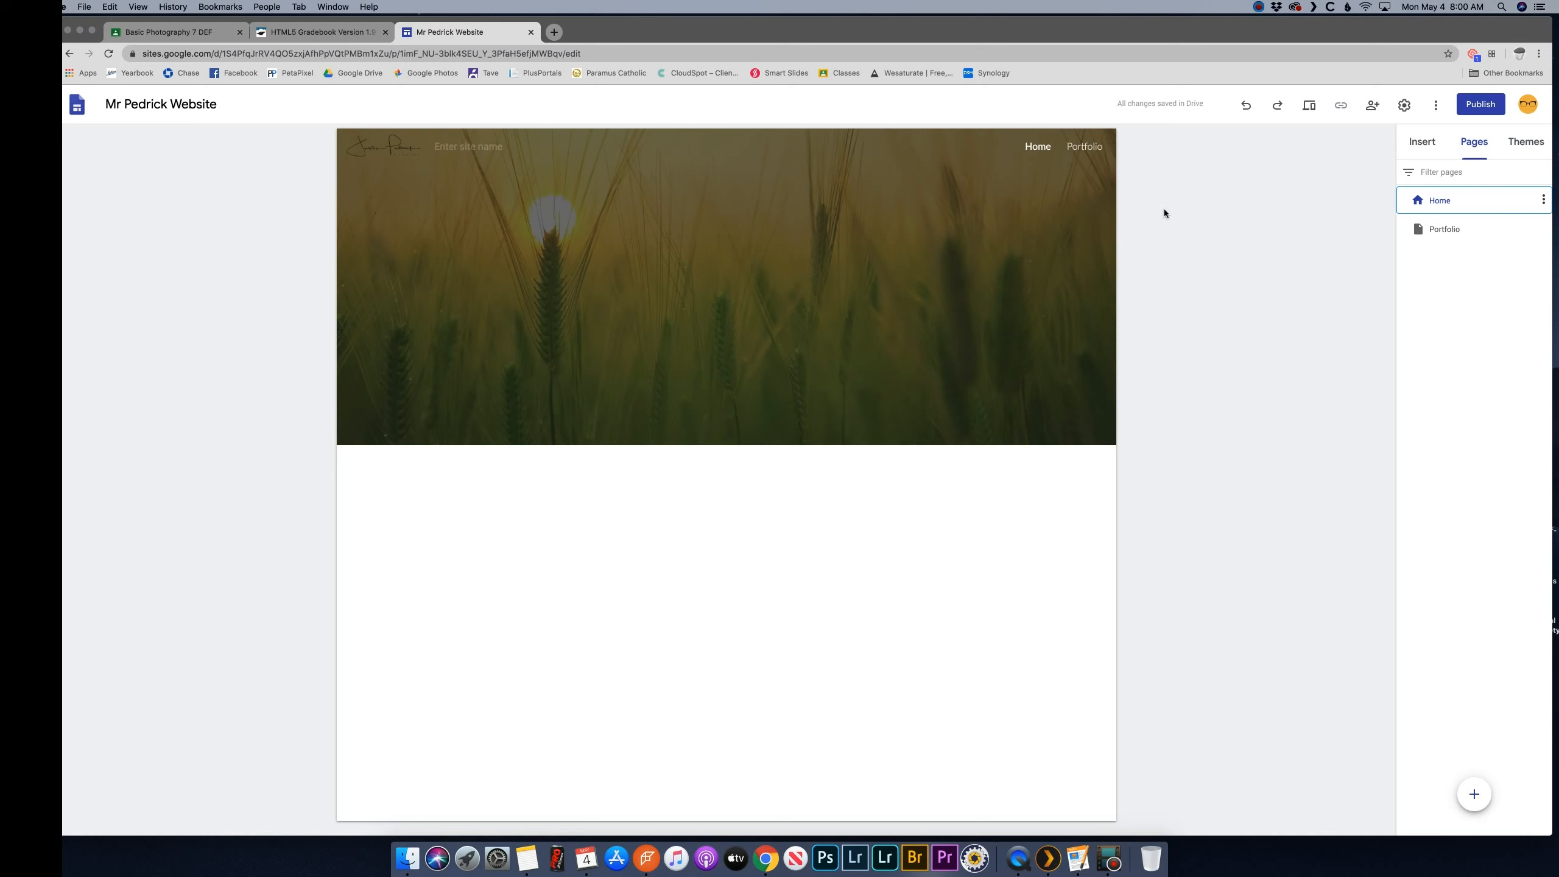
click(1529, 144)
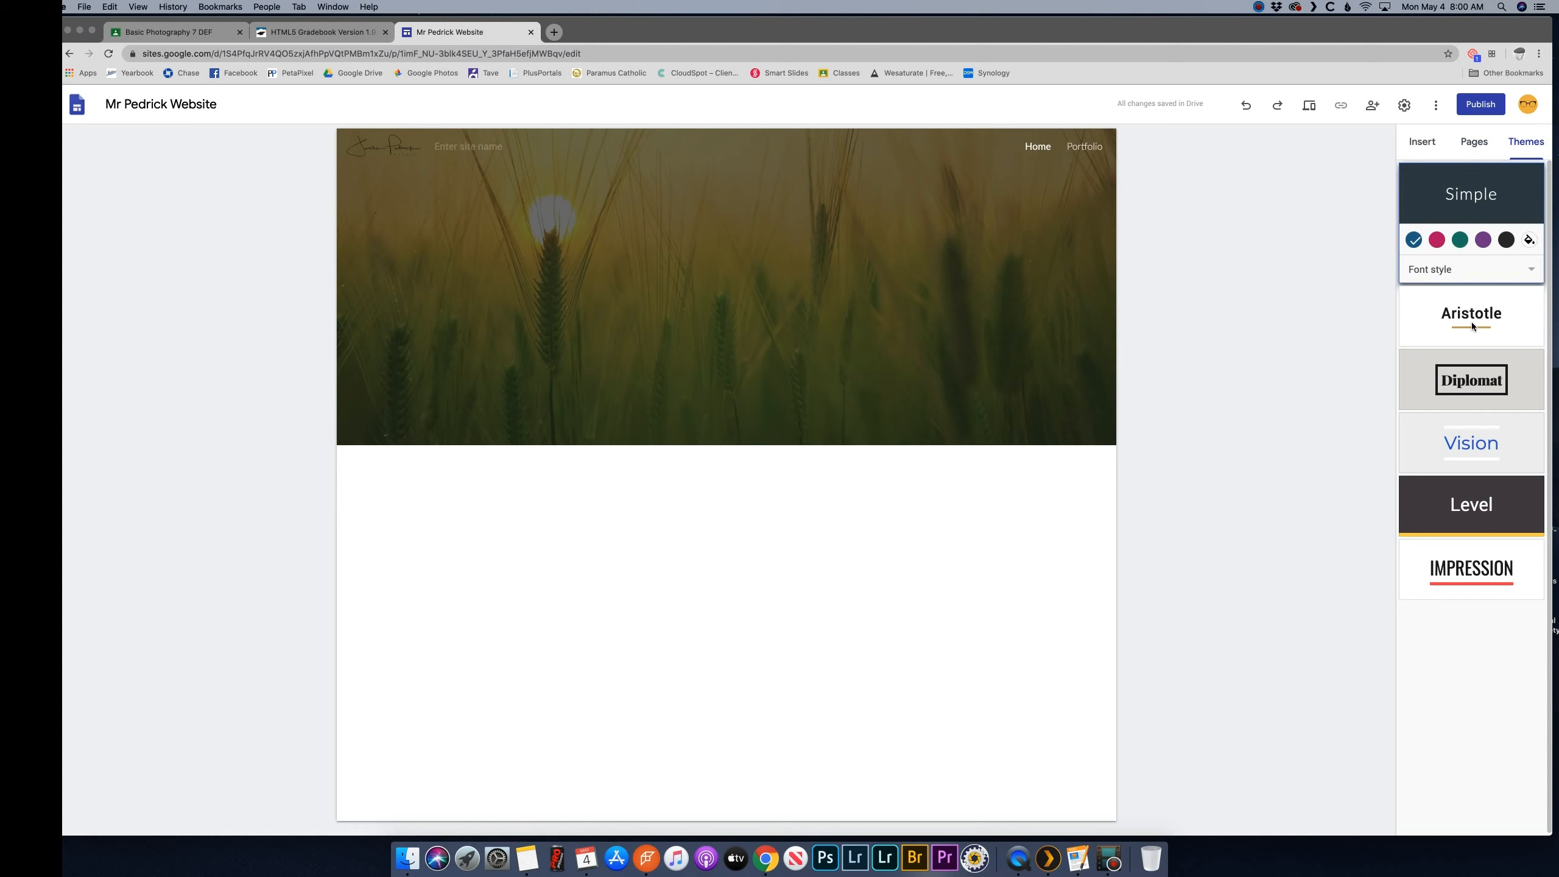
click(1418, 142)
click(1466, 144)
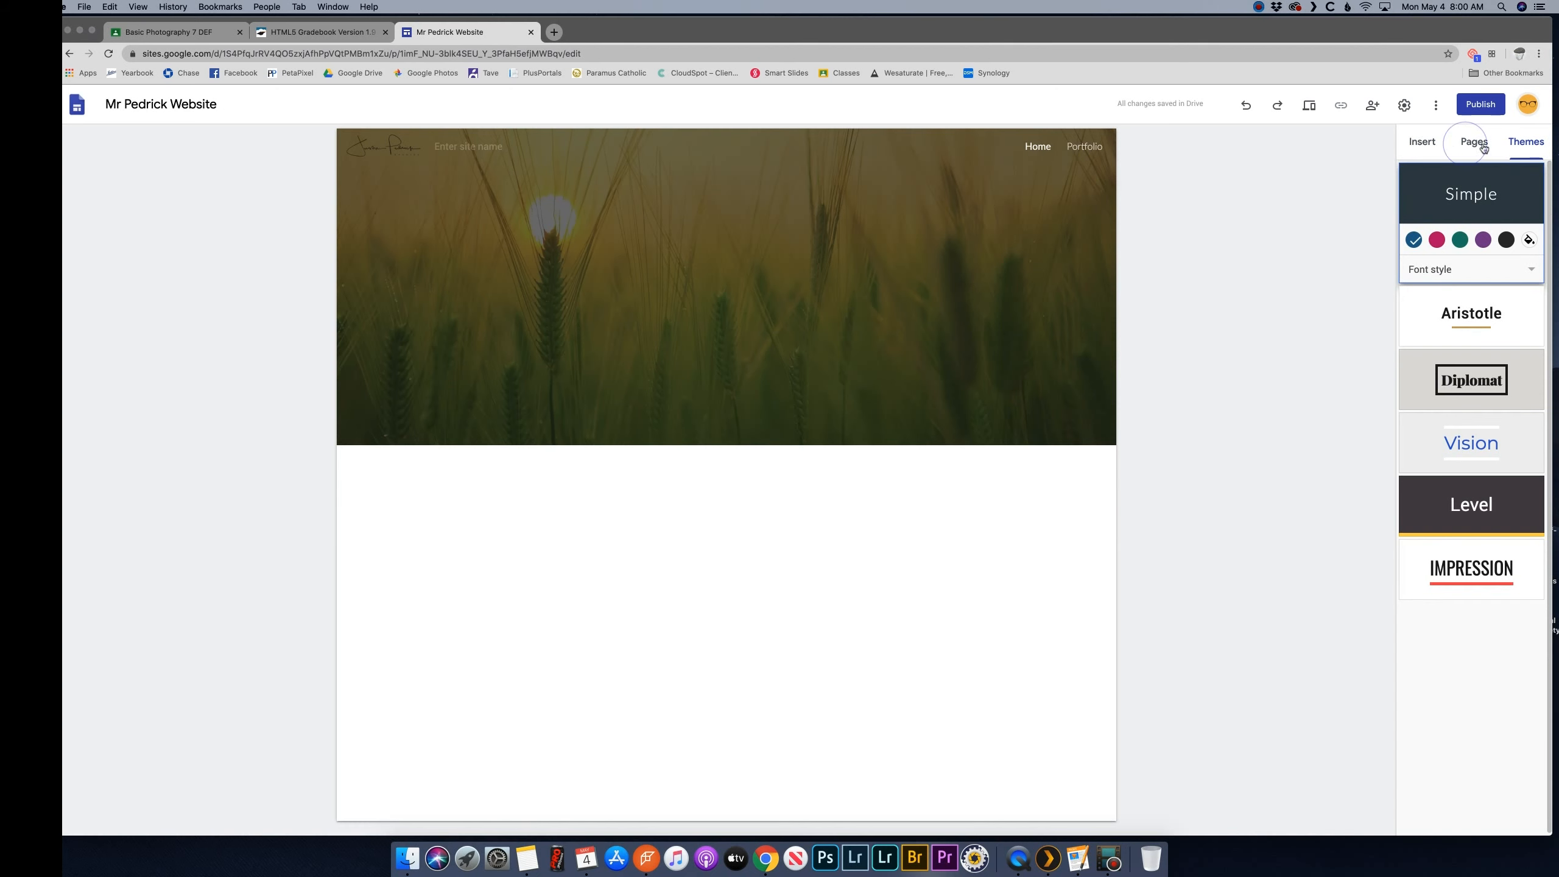
Insert the three-column layout with image placeholders, headings and captions below the Home page header
click(1421, 145)
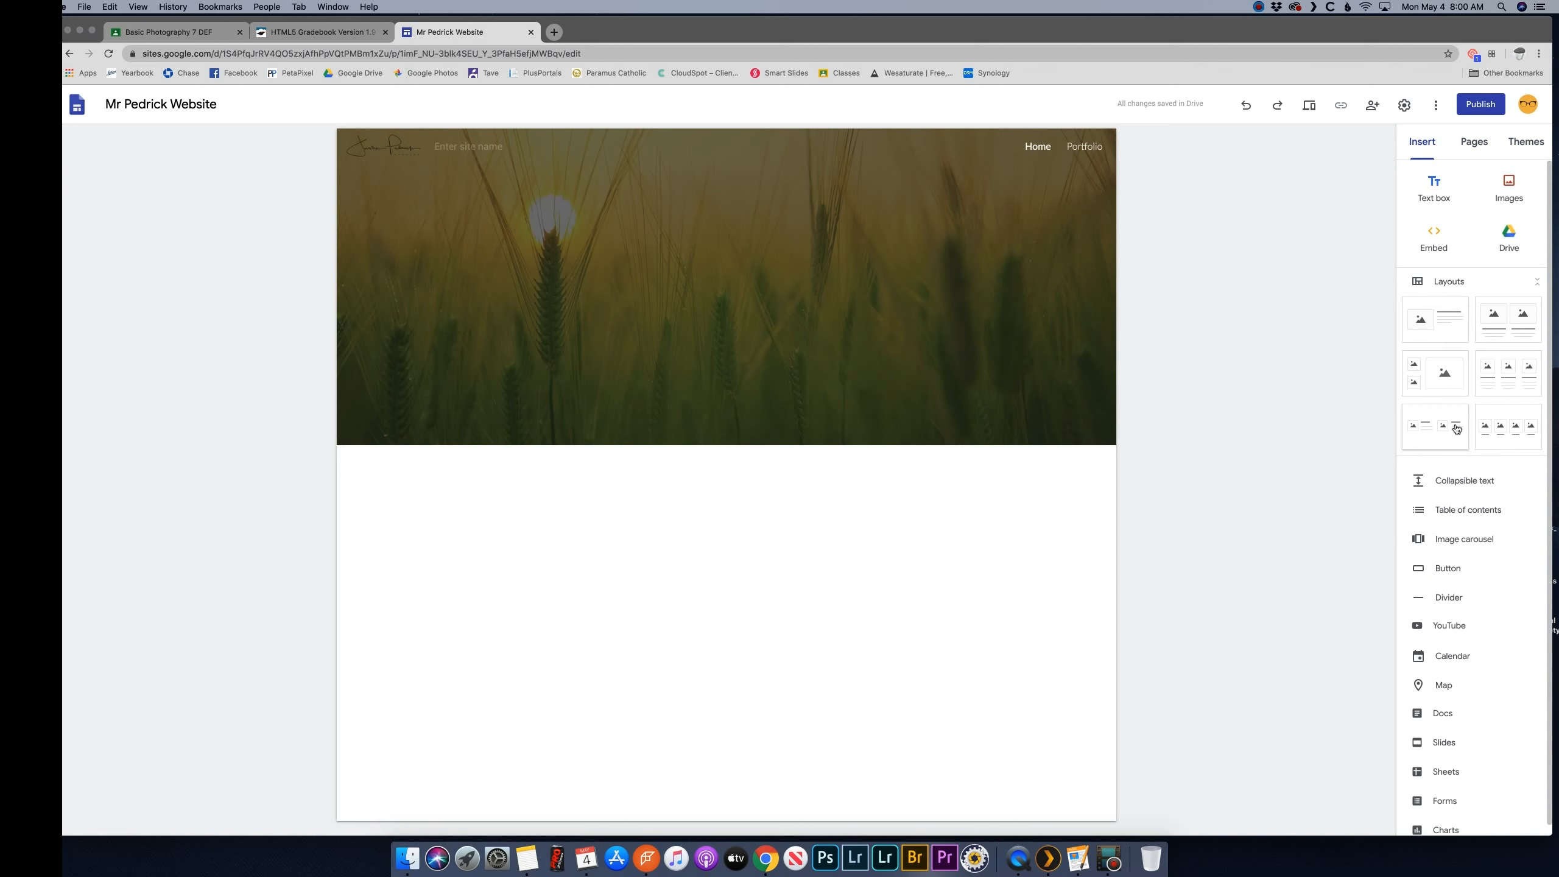
click(1527, 369)
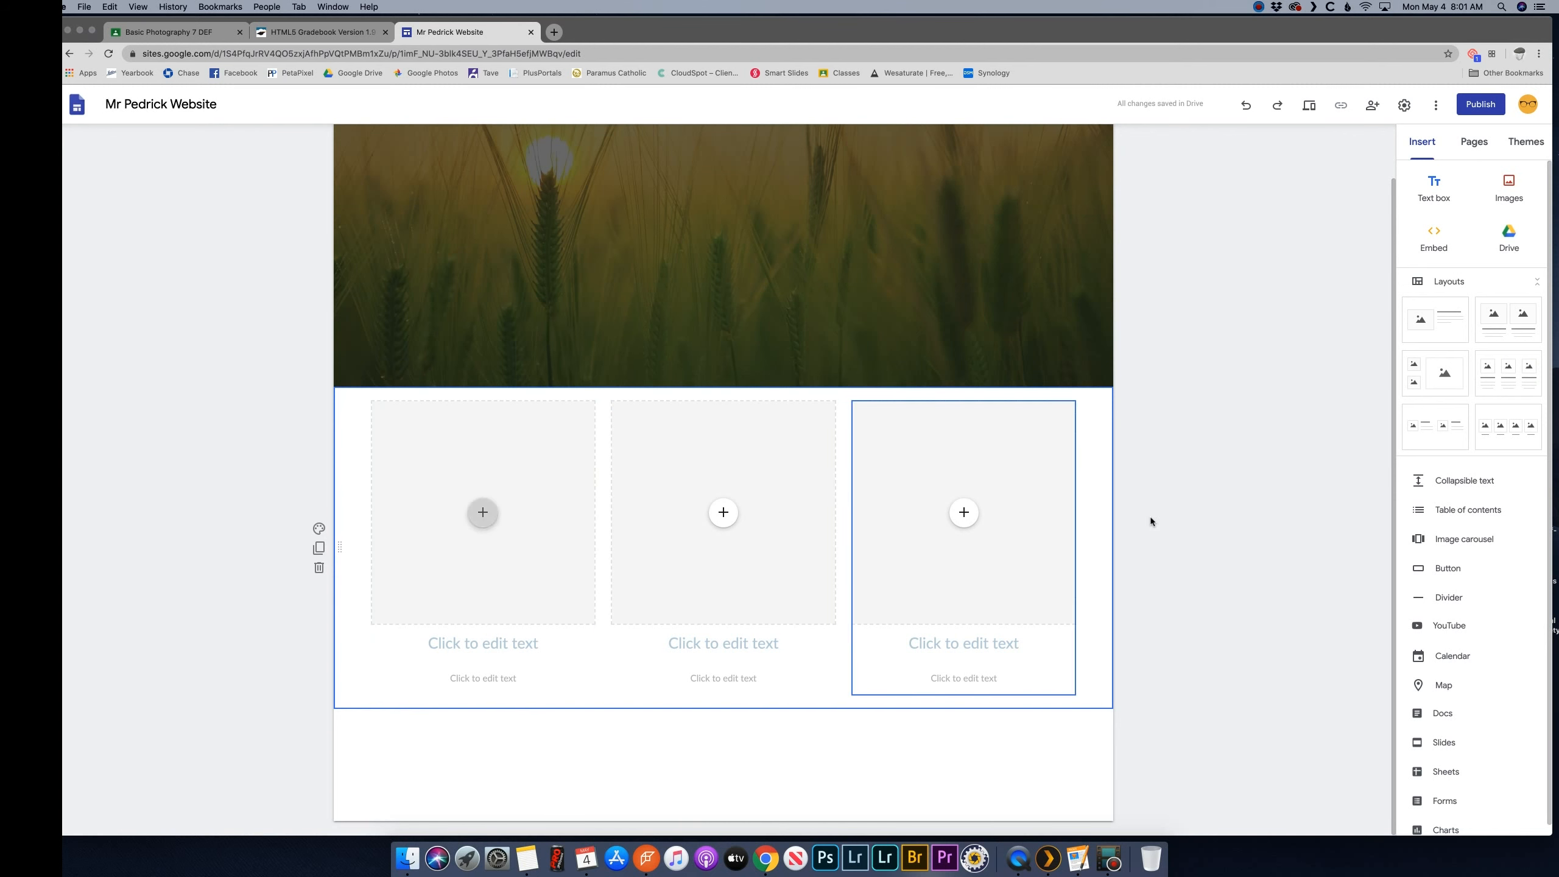
scroll(1166, 517, up, 2)
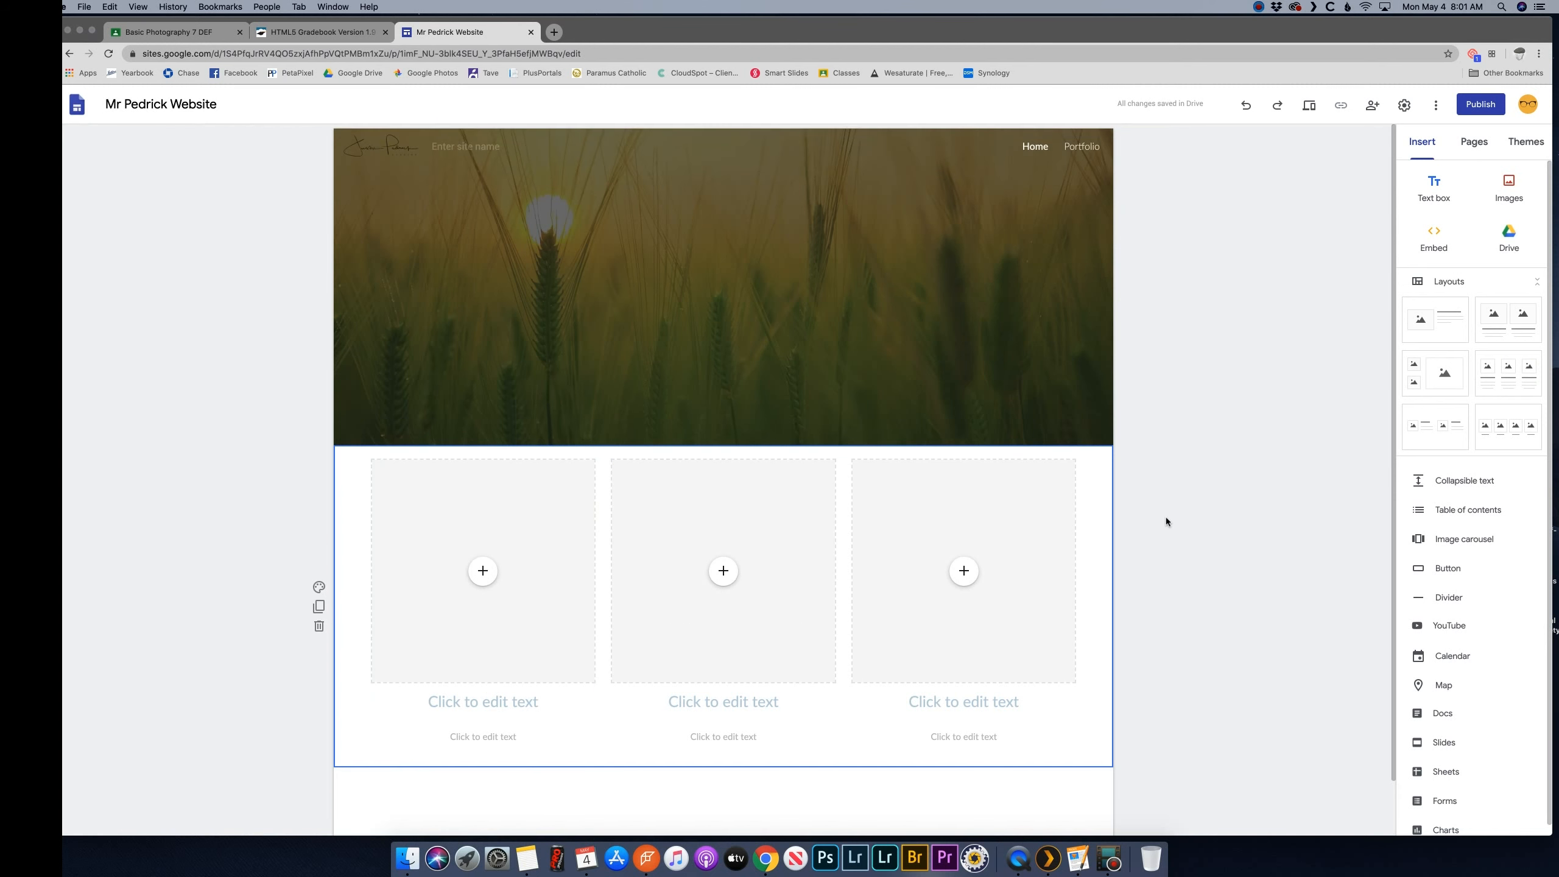
Set the background of the three-column section to Emphasis 1
click(319, 587)
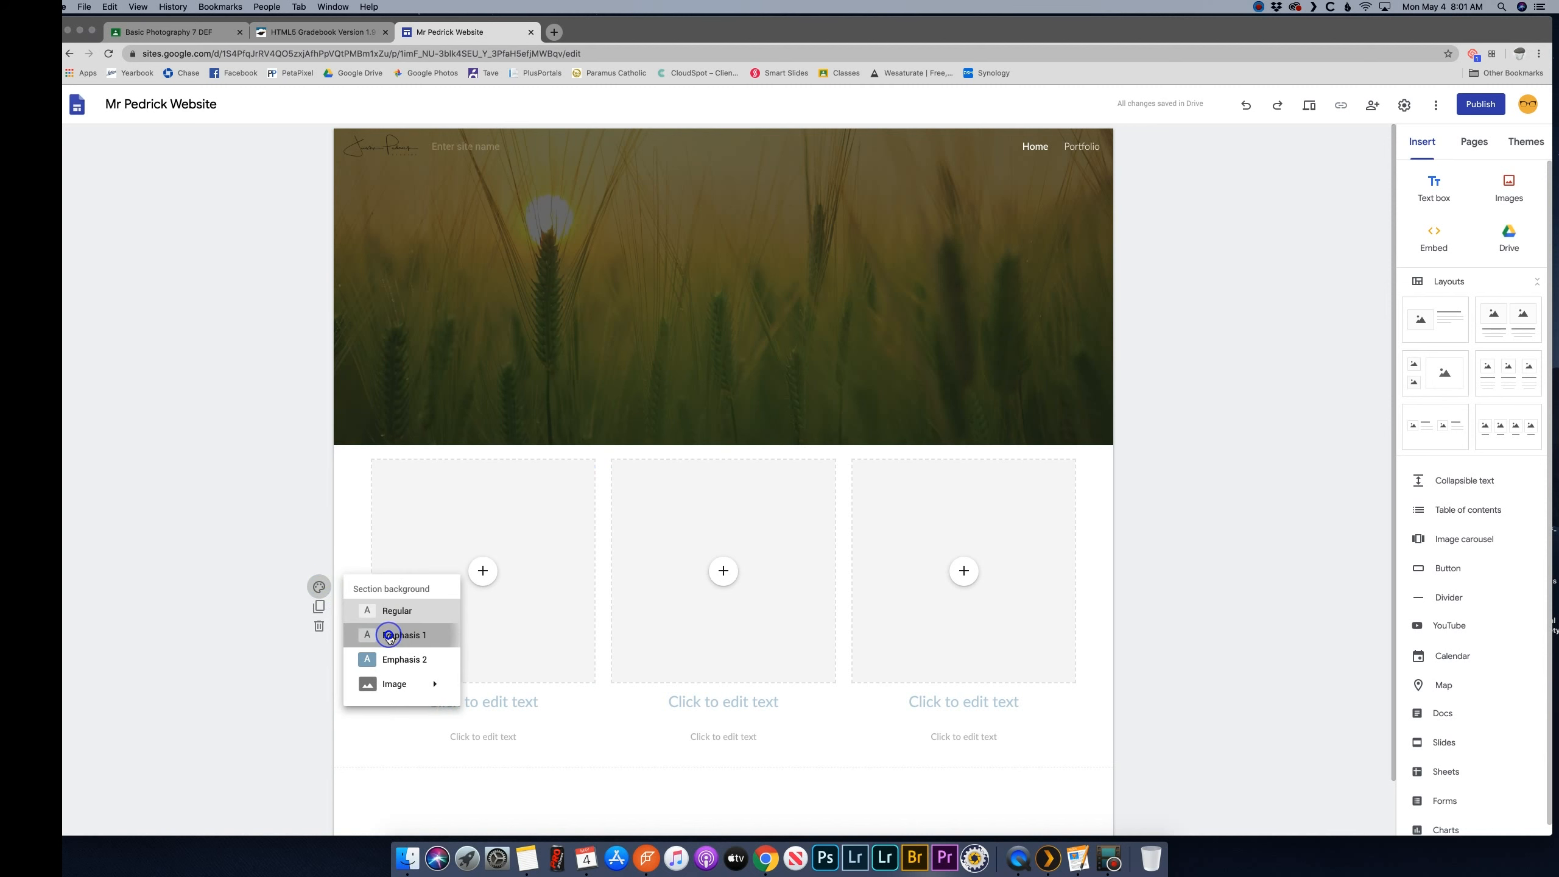
click(388, 636)
click(1197, 582)
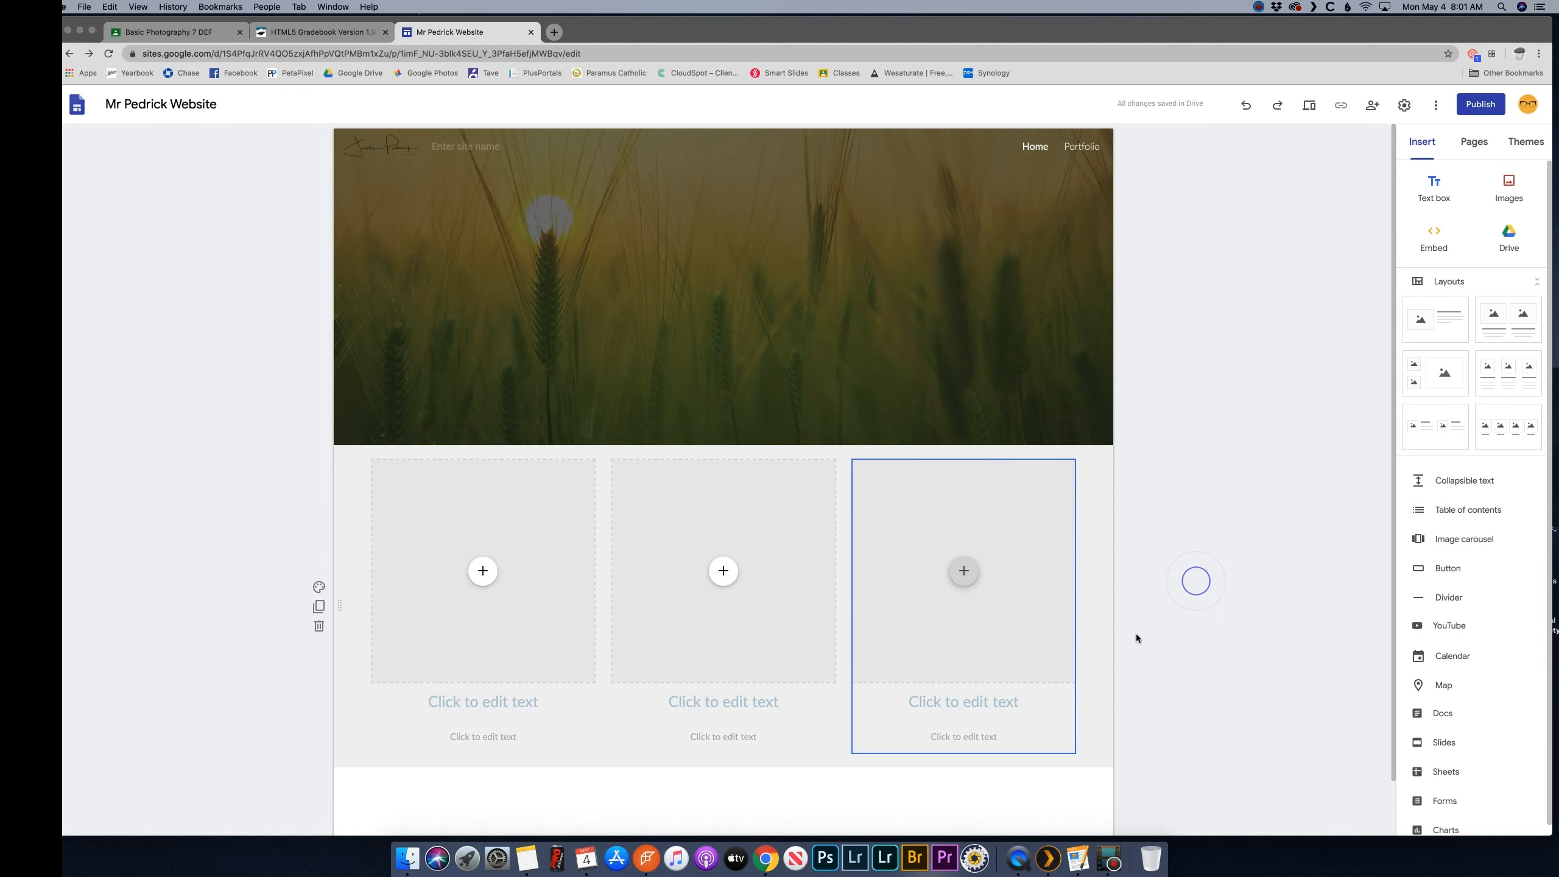
scroll(1136, 635, down, 2)
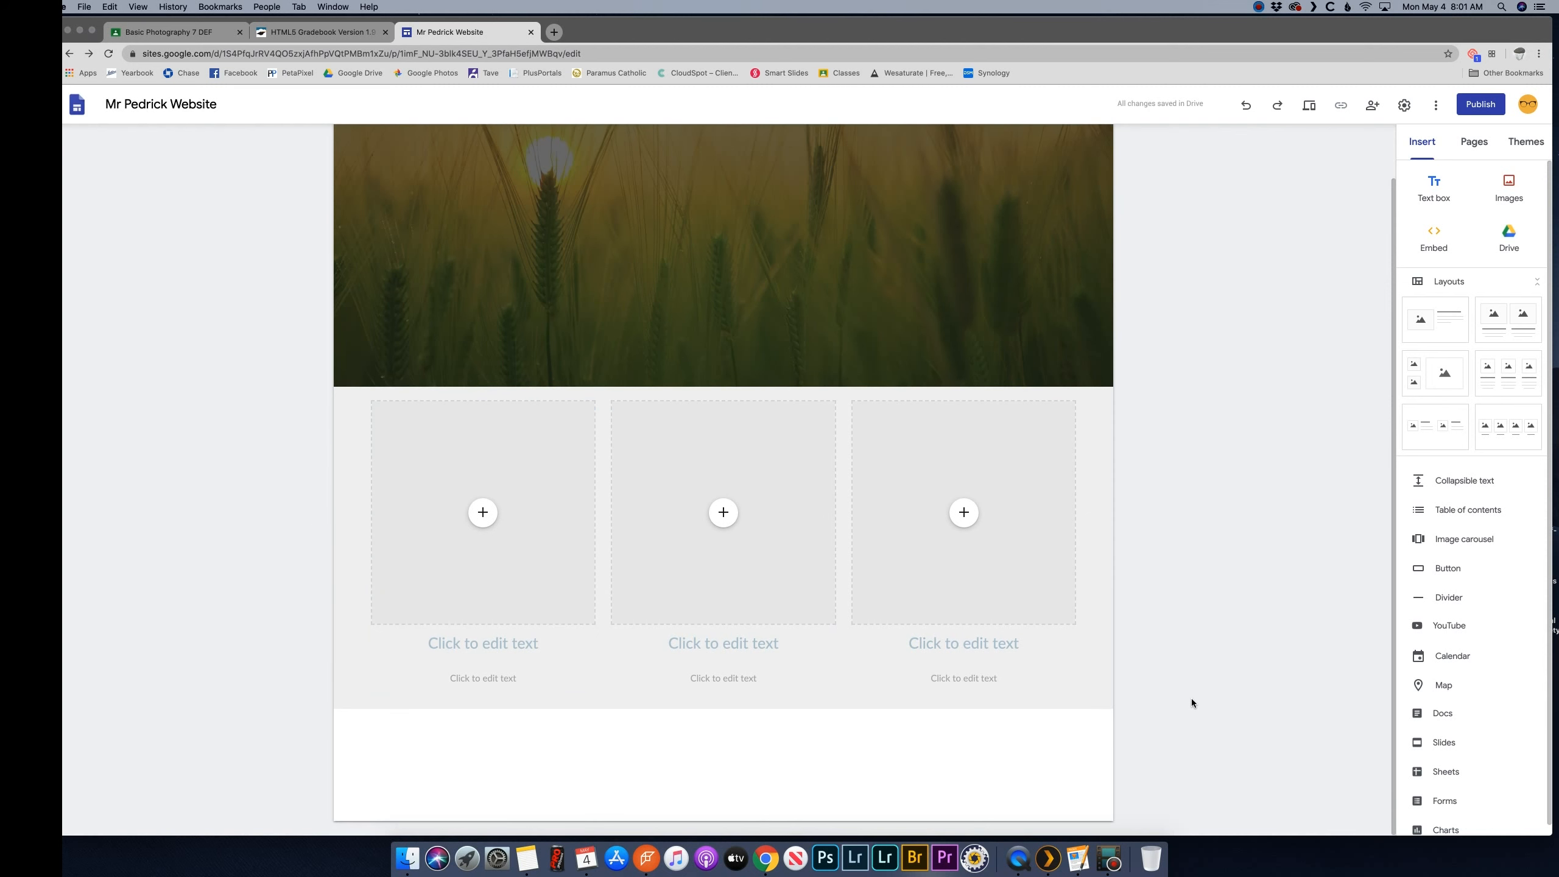
scroll(1192, 699, up, 2)
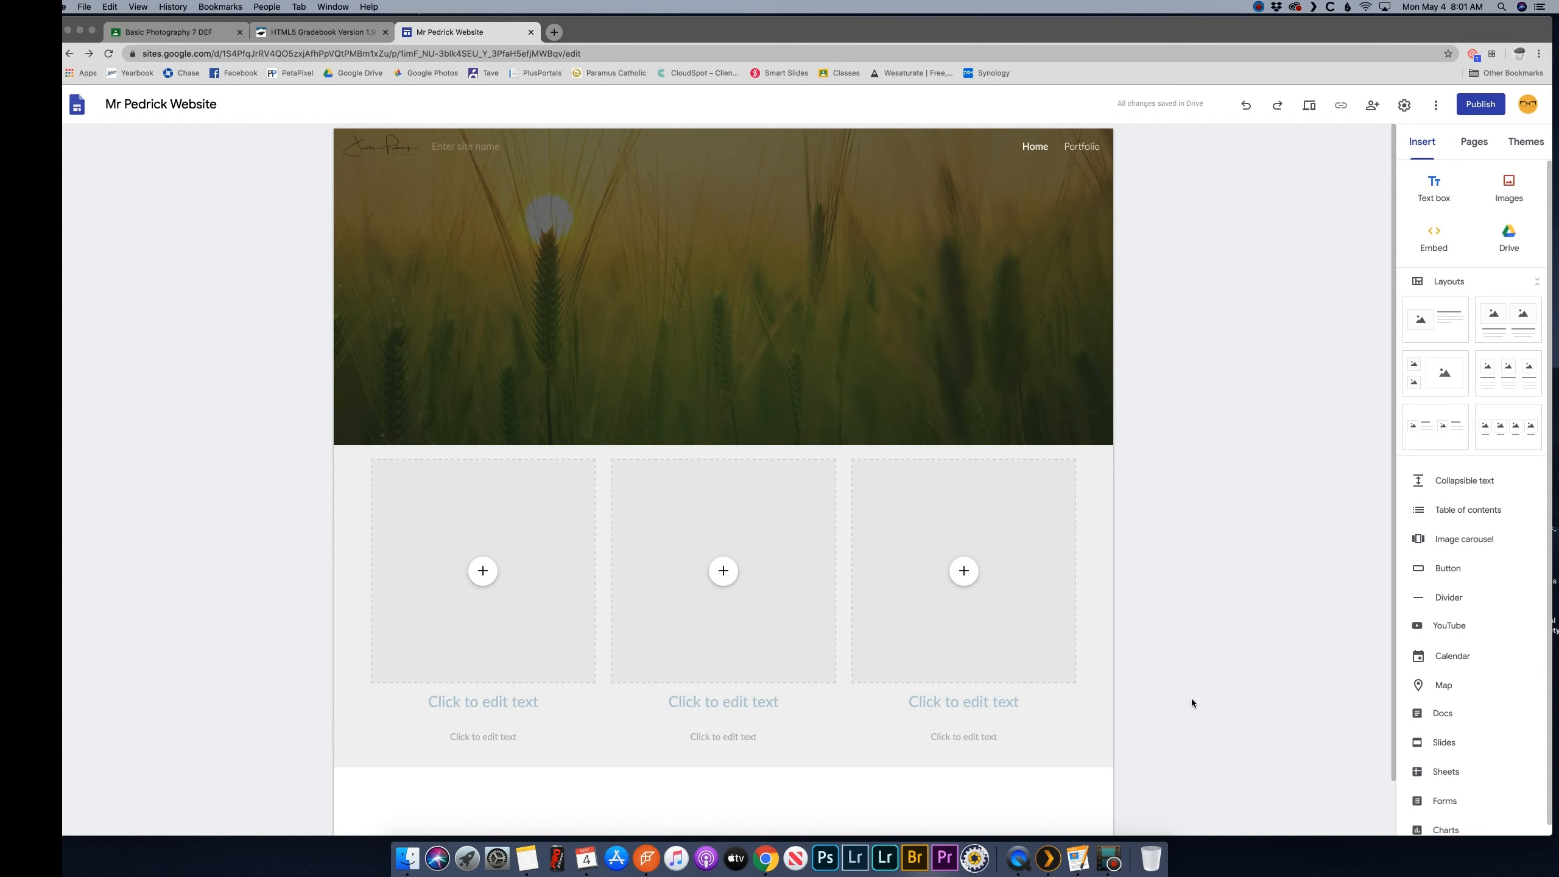
Upload flock-of-birds-917494.jpg into the first column's image placeholder and give that column the heading Portfolio
click(484, 575)
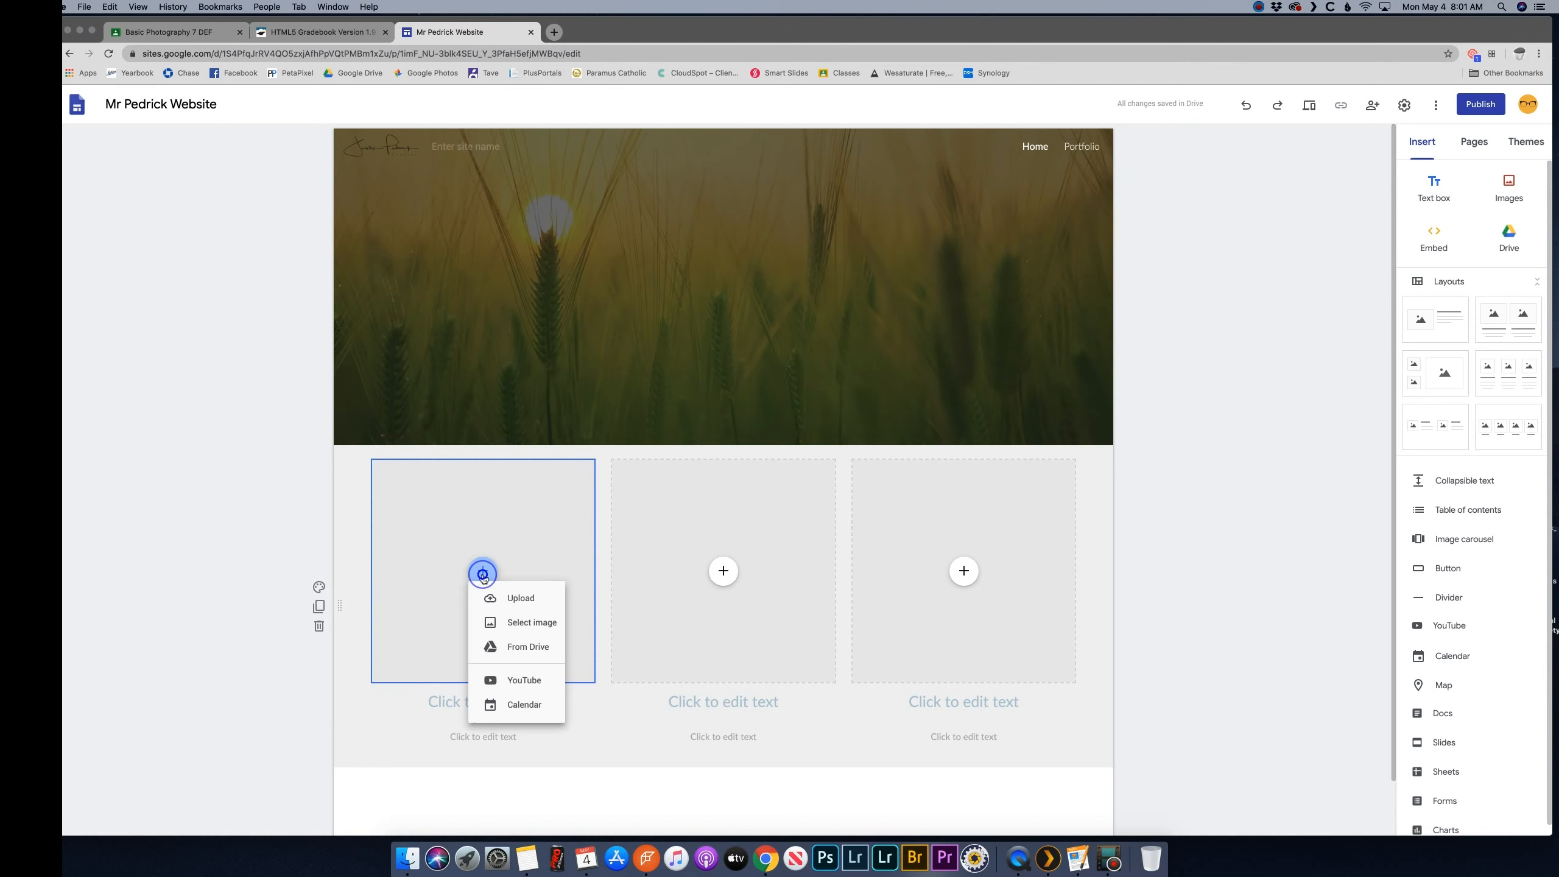
click(522, 612)
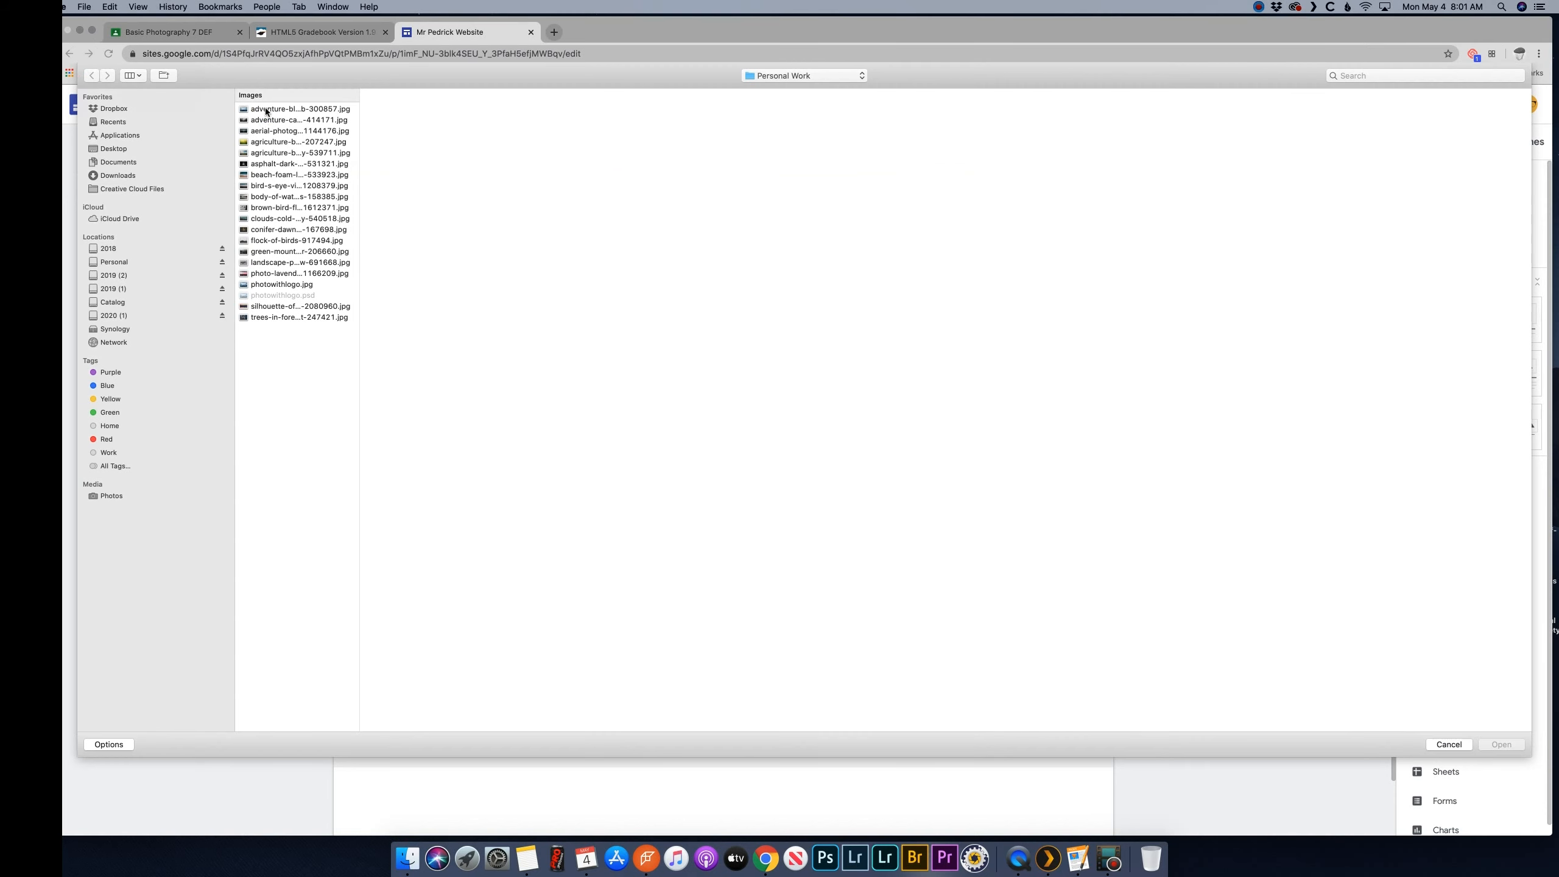
click(264, 109)
click(261, 263)
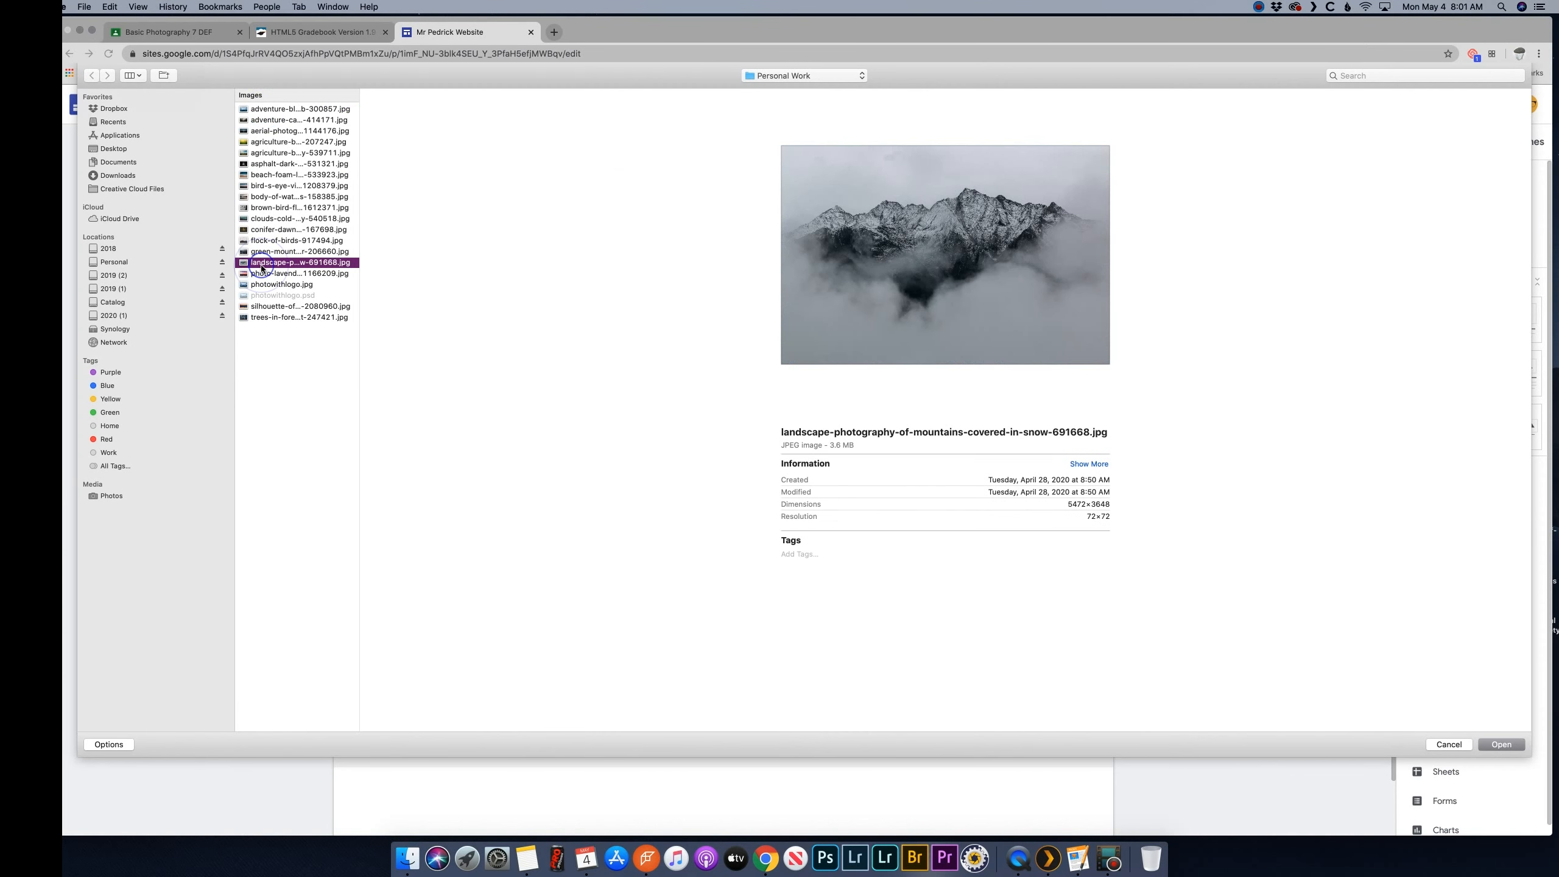
key(Up)
key(Up)
key(Up)
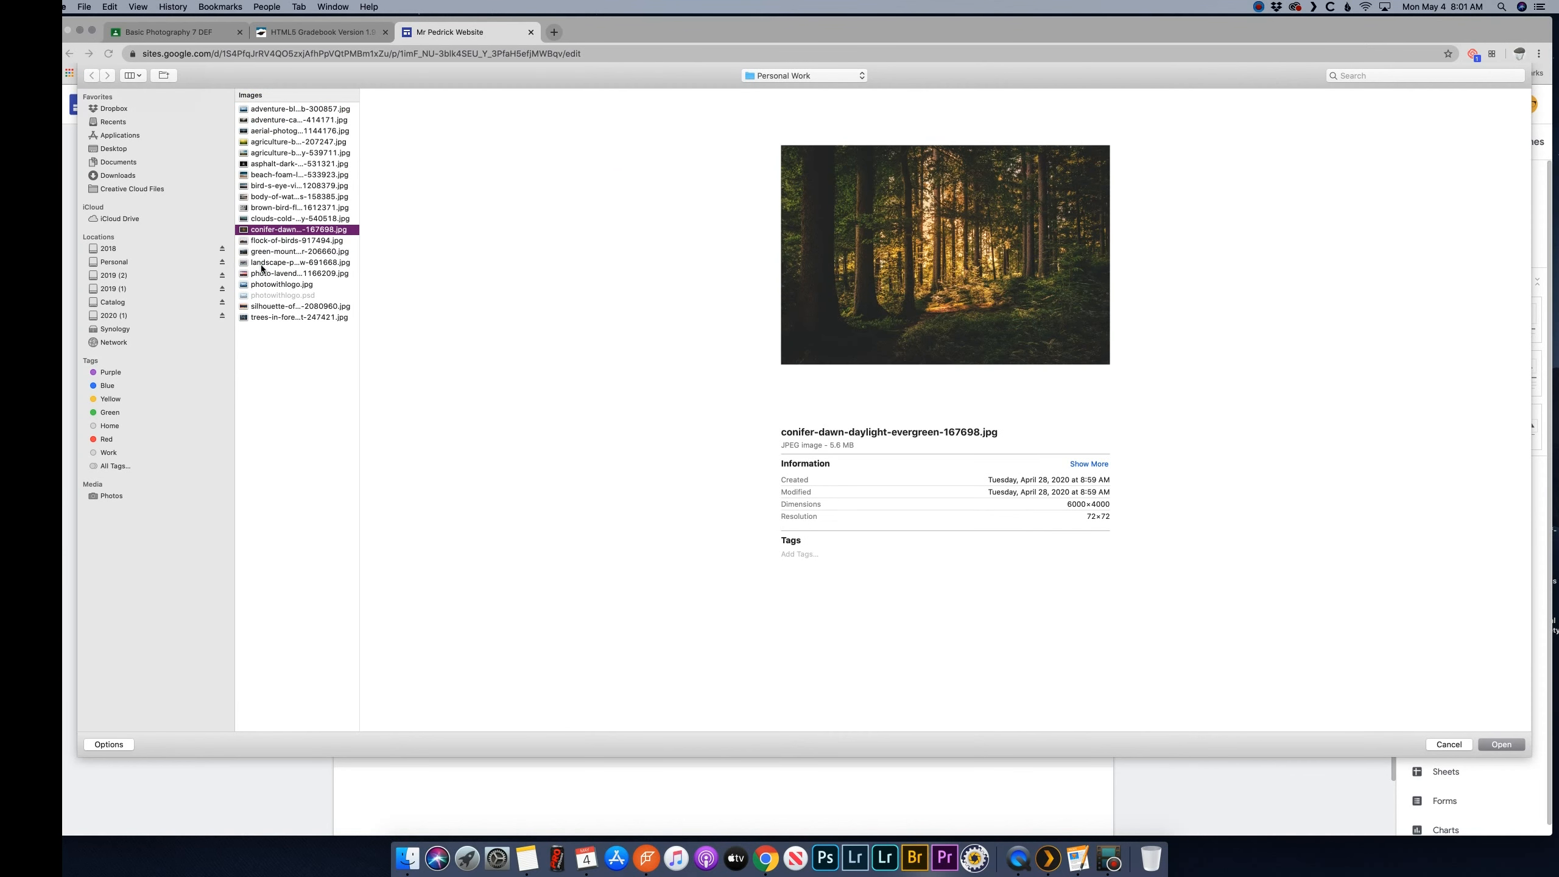
key(Down)
key(Return)
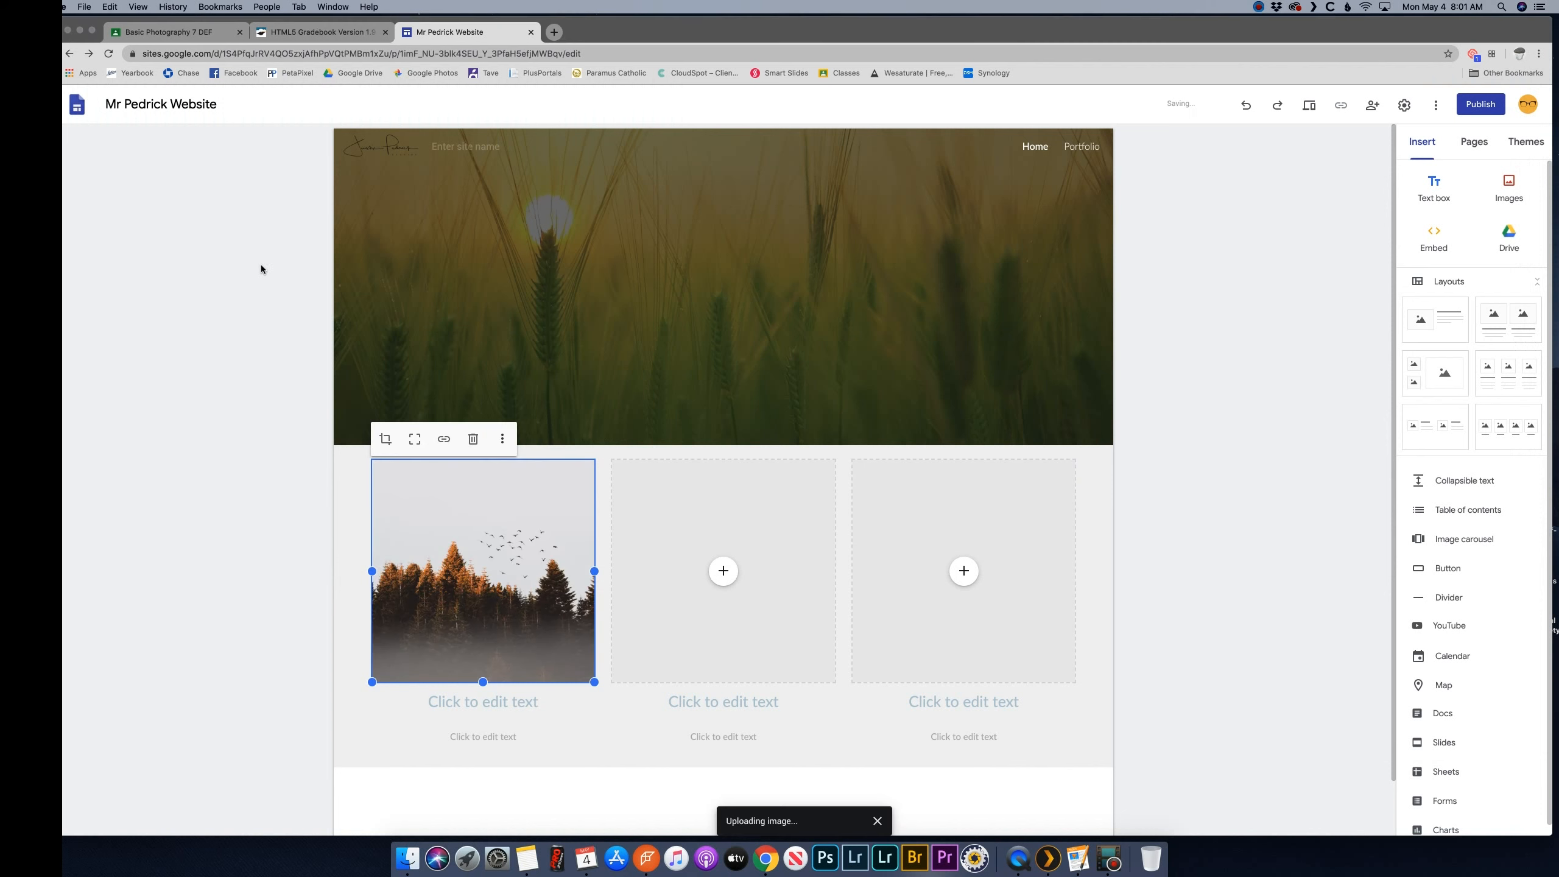
click(506, 701)
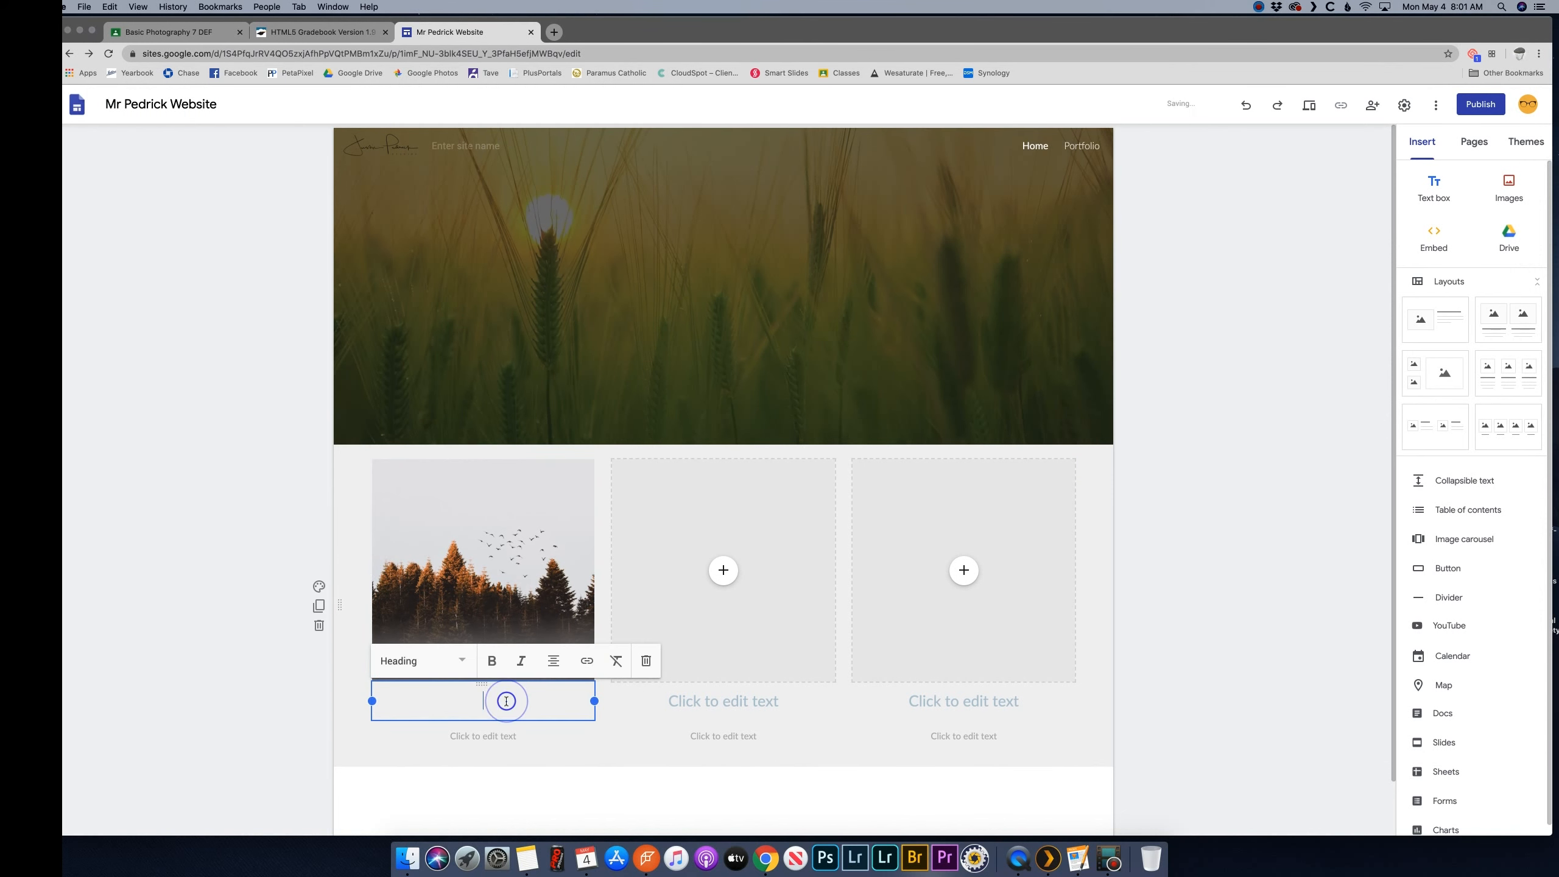
text(Portfolio)
Upload the adventure-ca...-414171.jpg photo from the Personal Work folder into the middle column's image placeholder
click(715, 572)
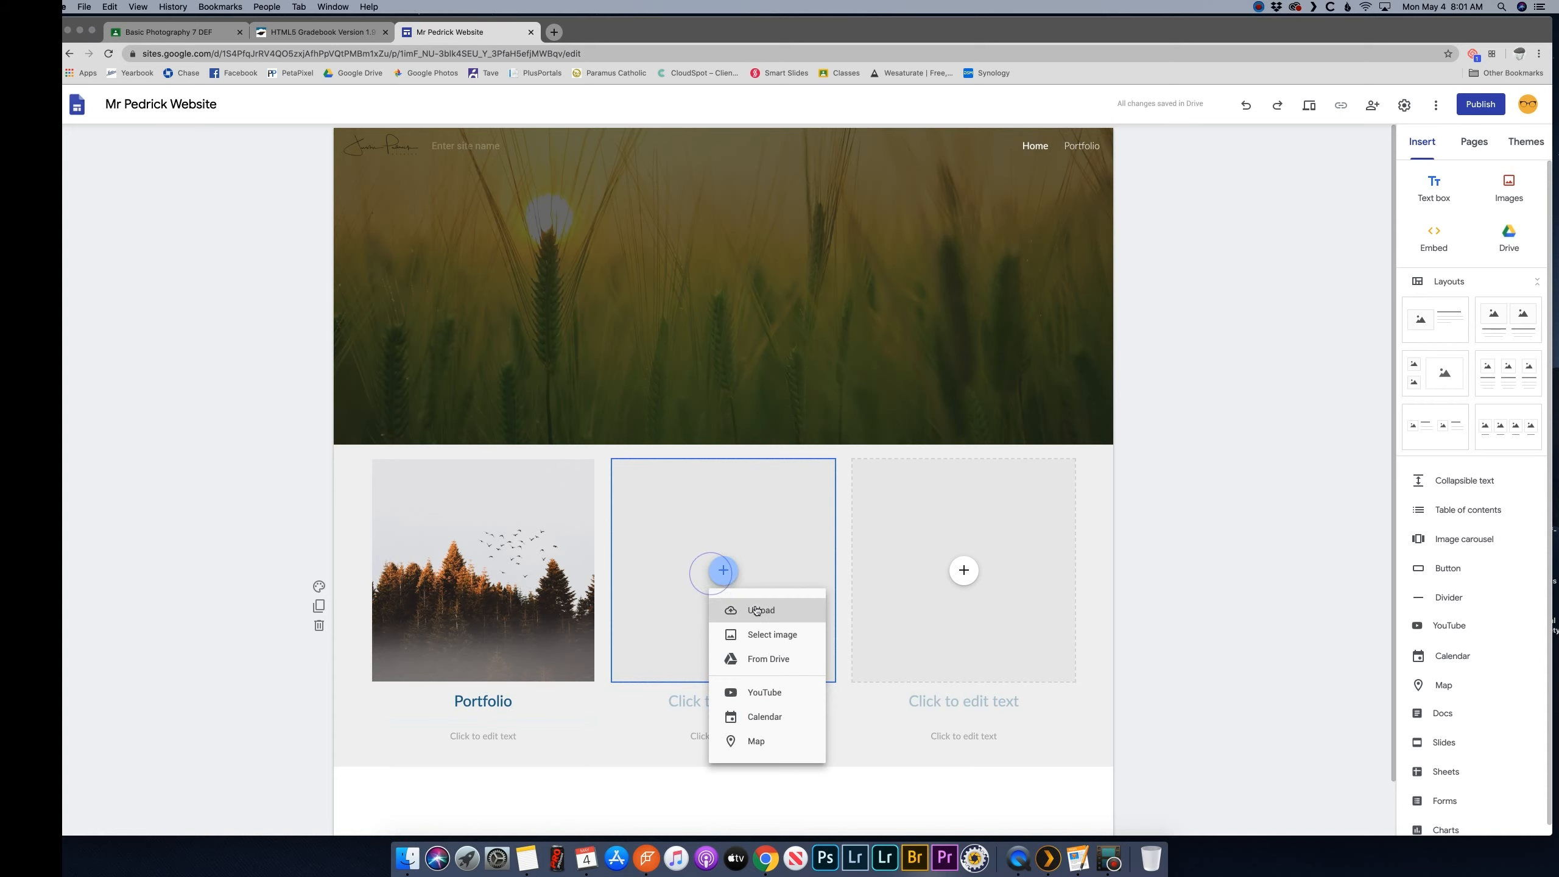
click(756, 609)
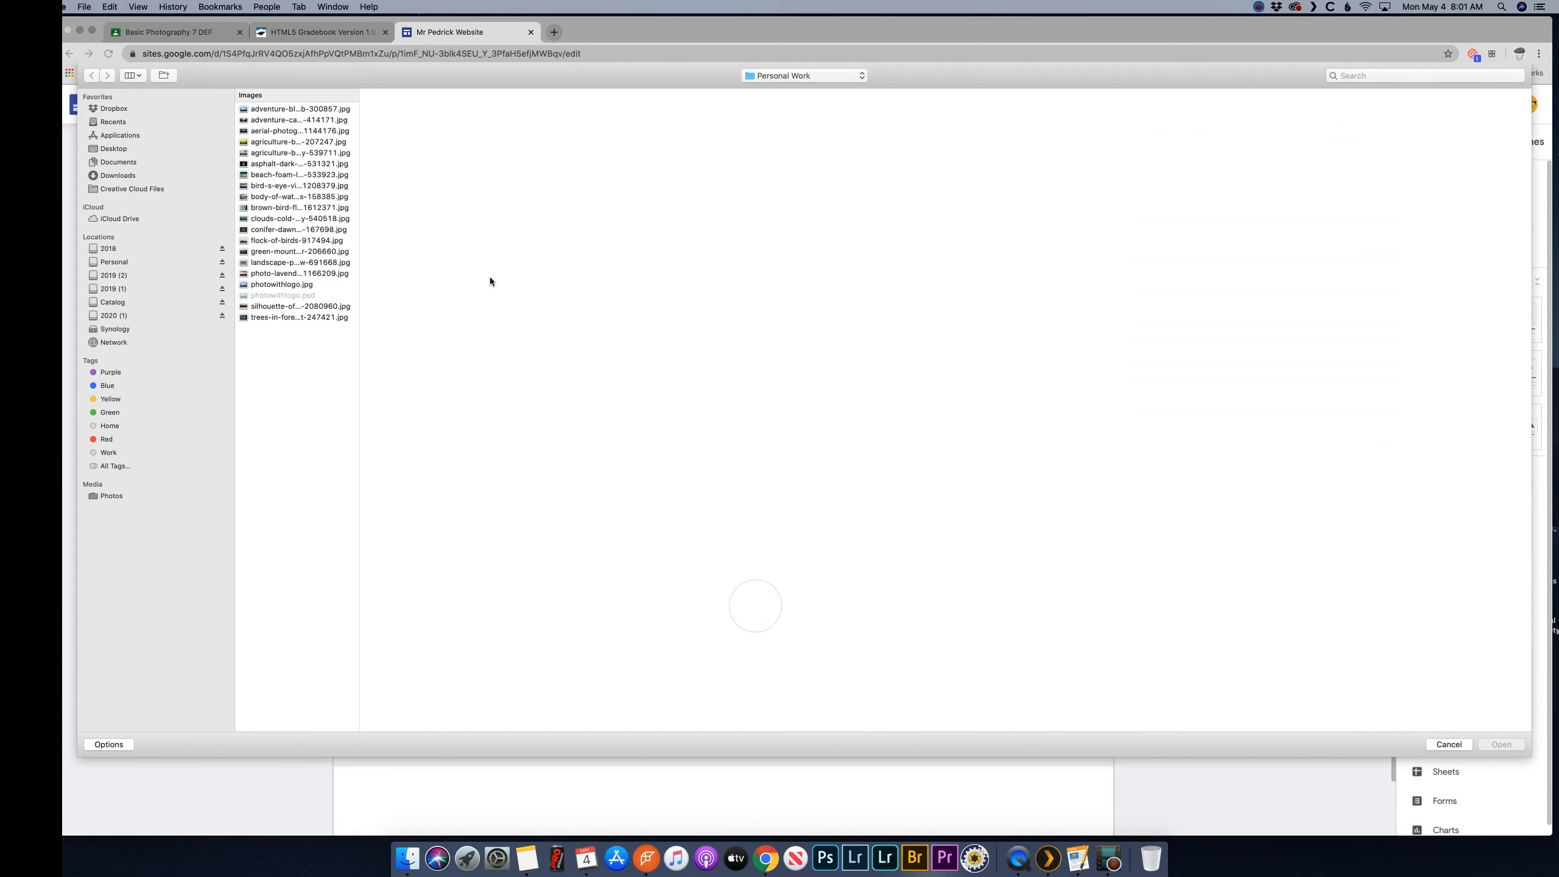
click(264, 120)
double_click(263, 121)
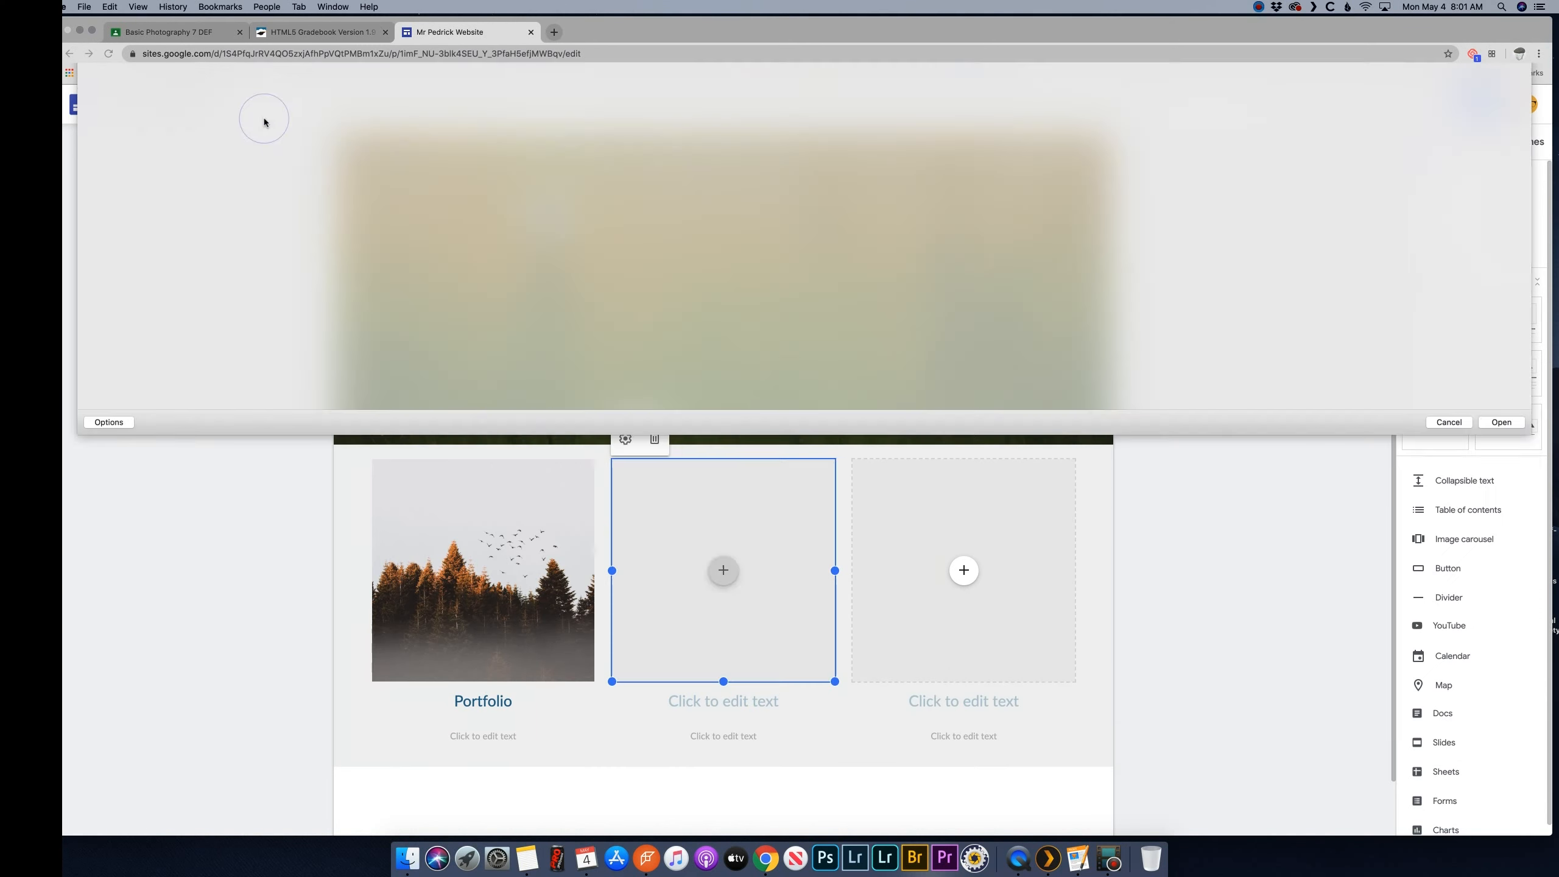
key(ctrl+Up)
click(1225, 519)
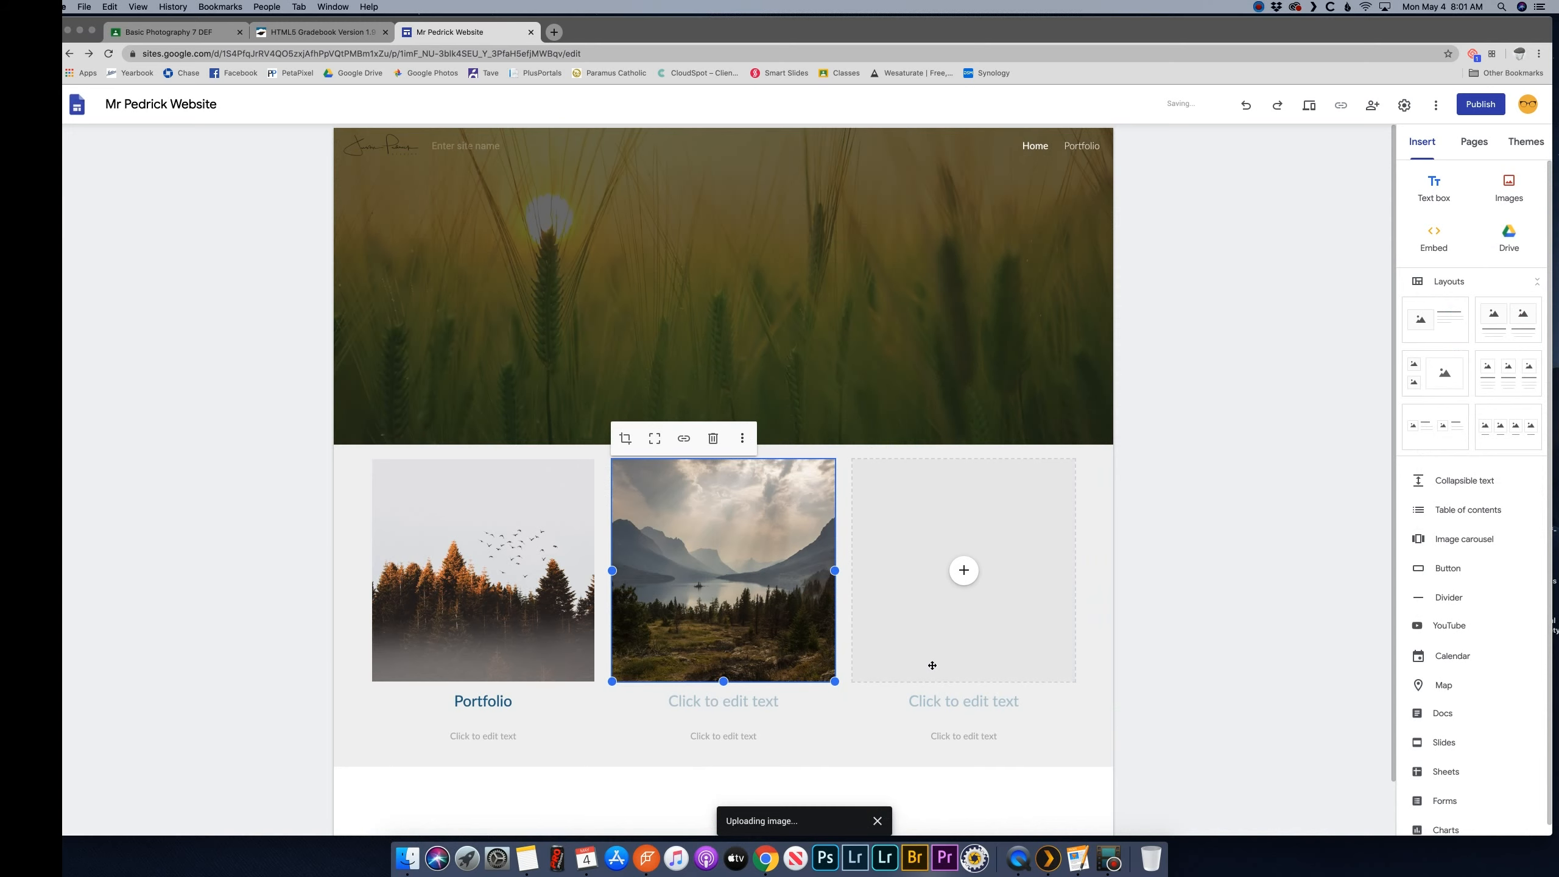
Upload photo-lavender-flower-field-under-pink-sky-1166209.jpg into the third column's image placeholder
click(964, 570)
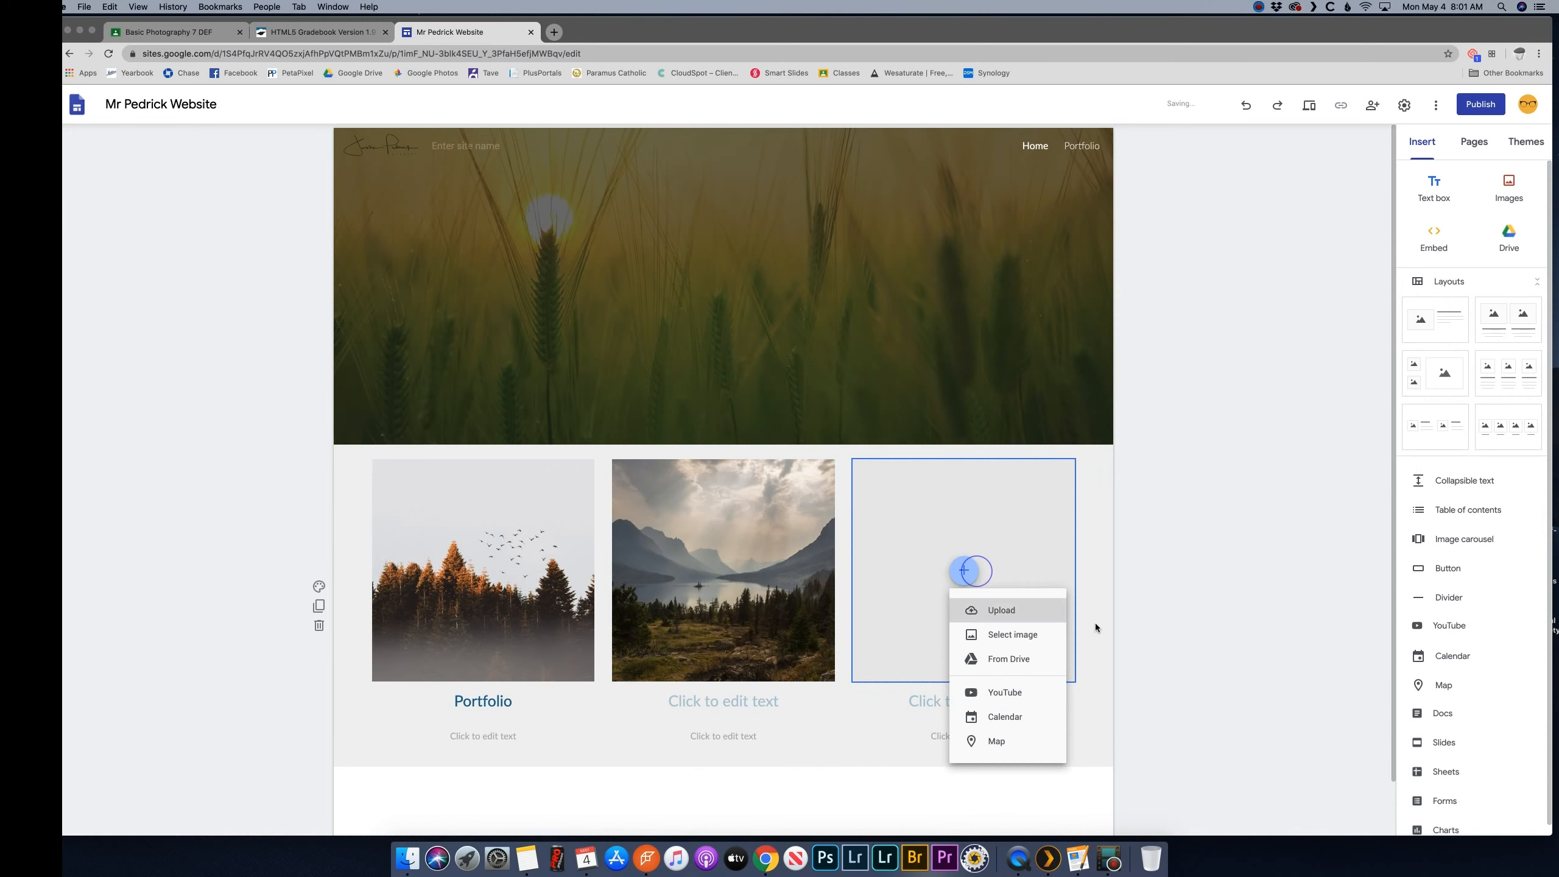
click(1013, 616)
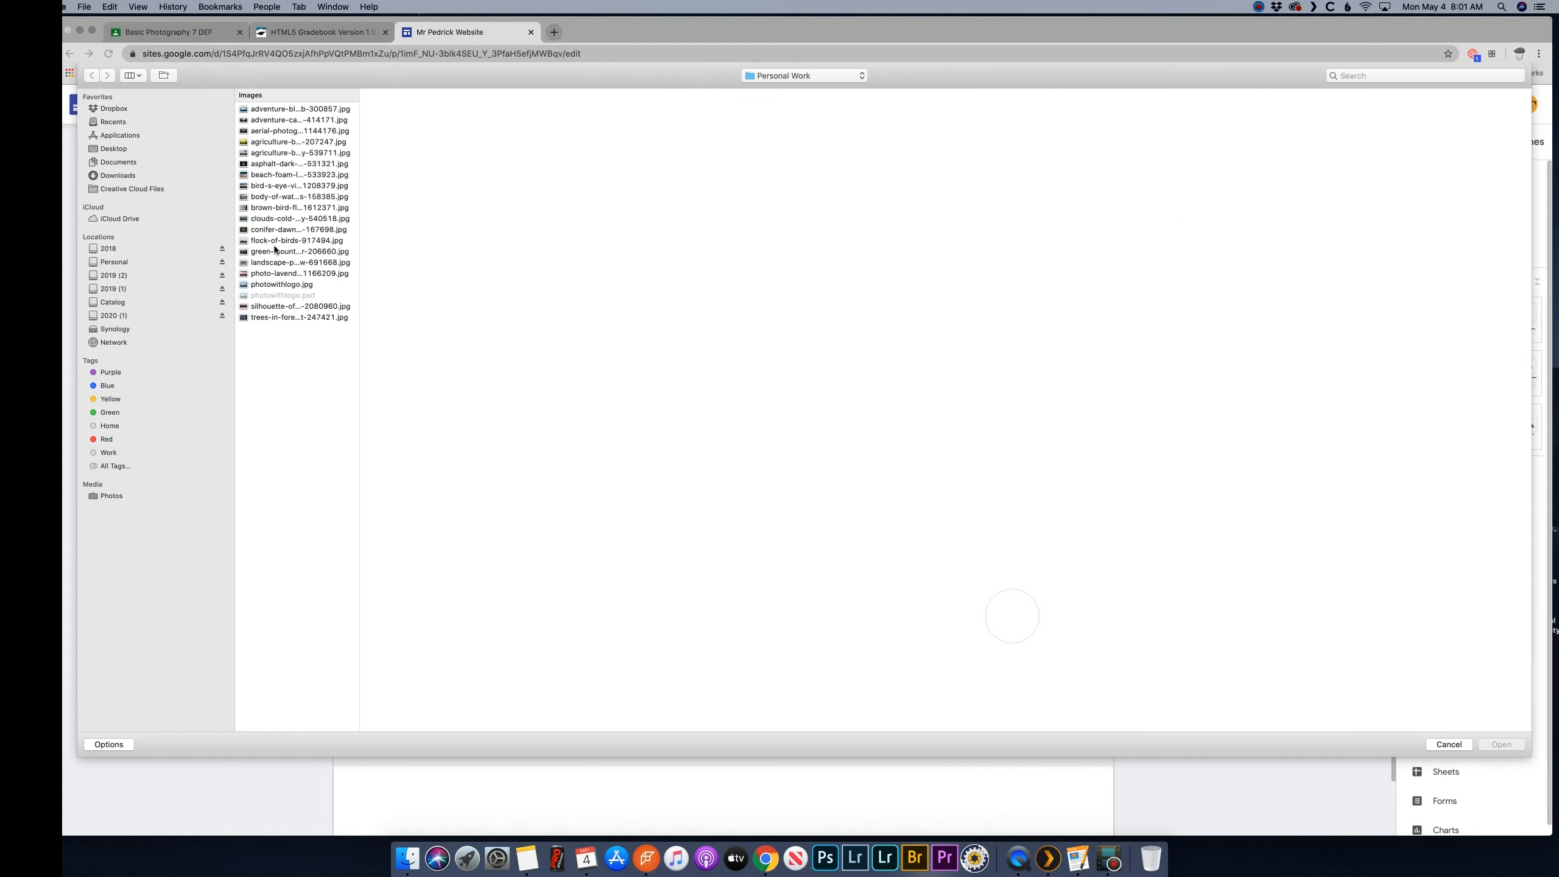
click(275, 241)
click(276, 250)
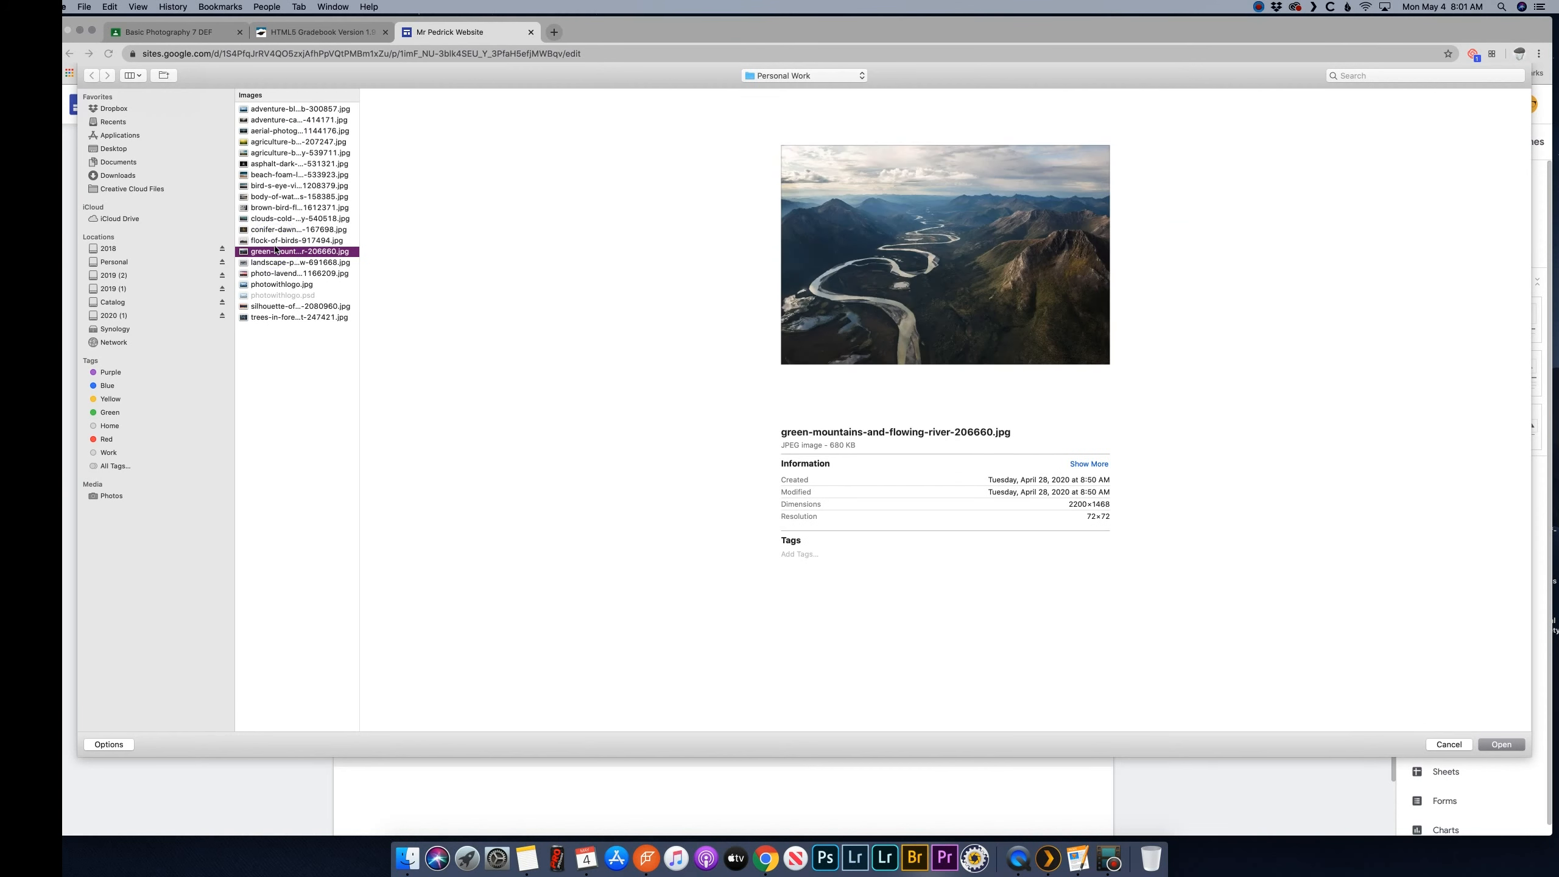
key(Down)
key(Down)
key(Down)
key(Up)
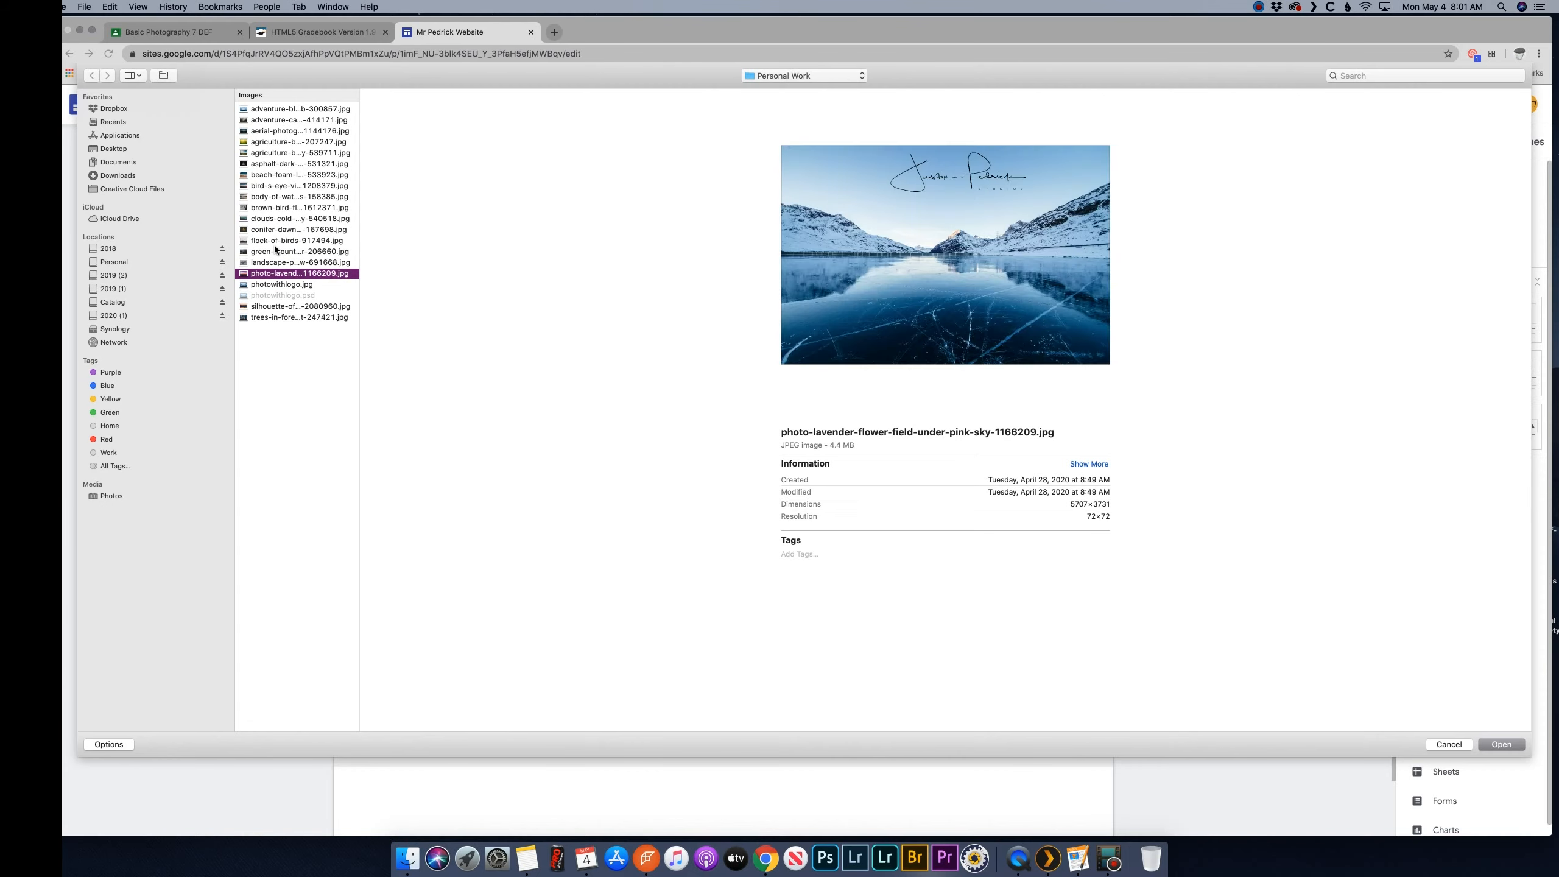
key(Return)
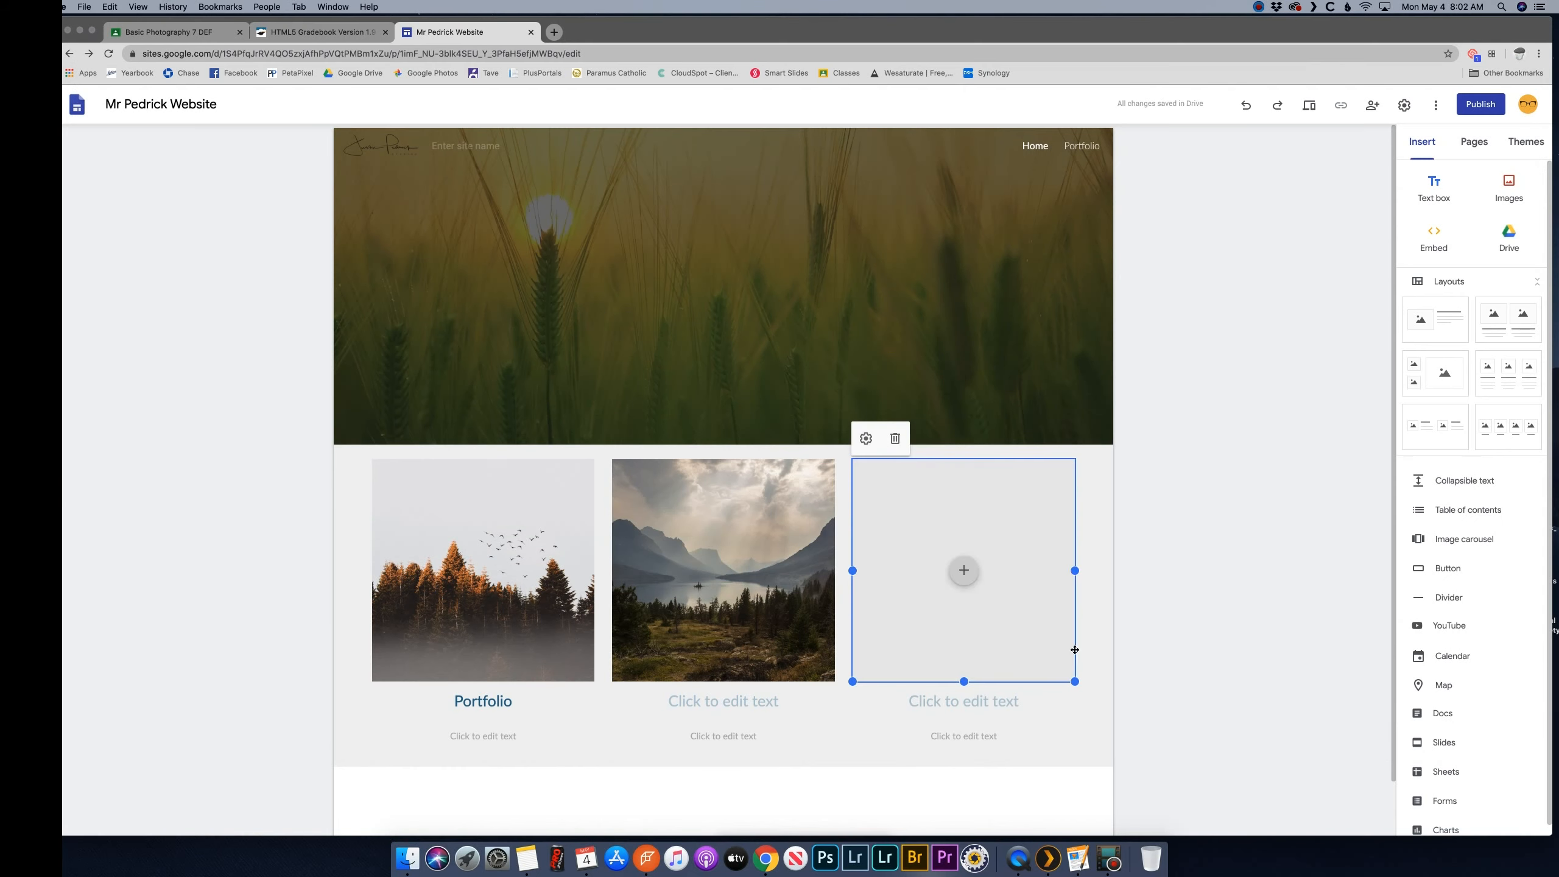
click(1200, 543)
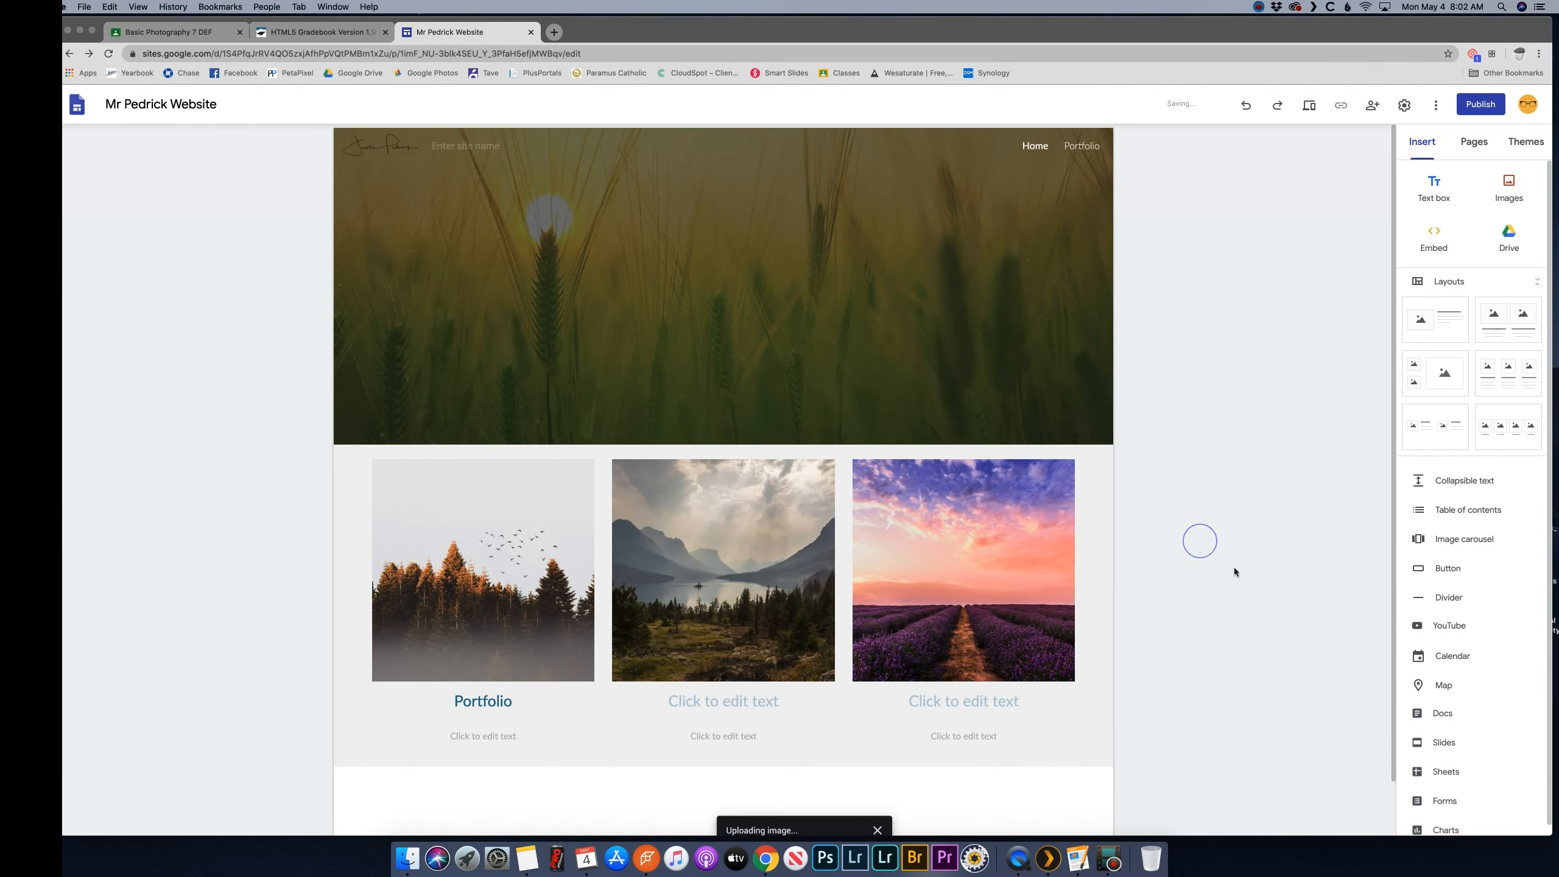
scroll(1234, 569, down, 1)
scroll(1234, 572, up, 1)
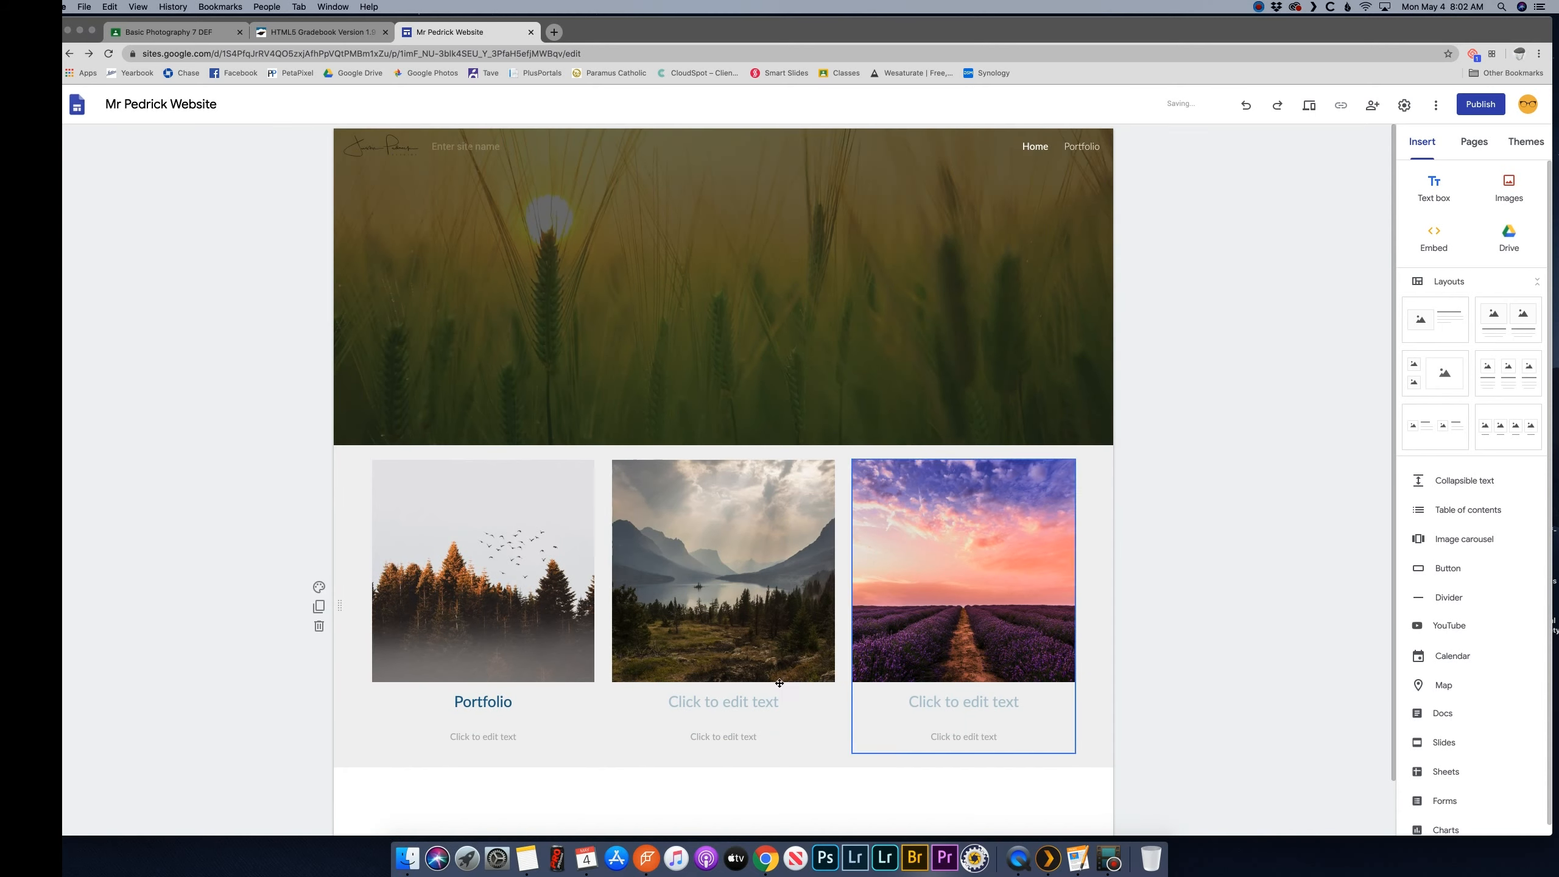
Enter the heading About Me under the middle image and FAQ under the third image
click(745, 699)
text(About Me)
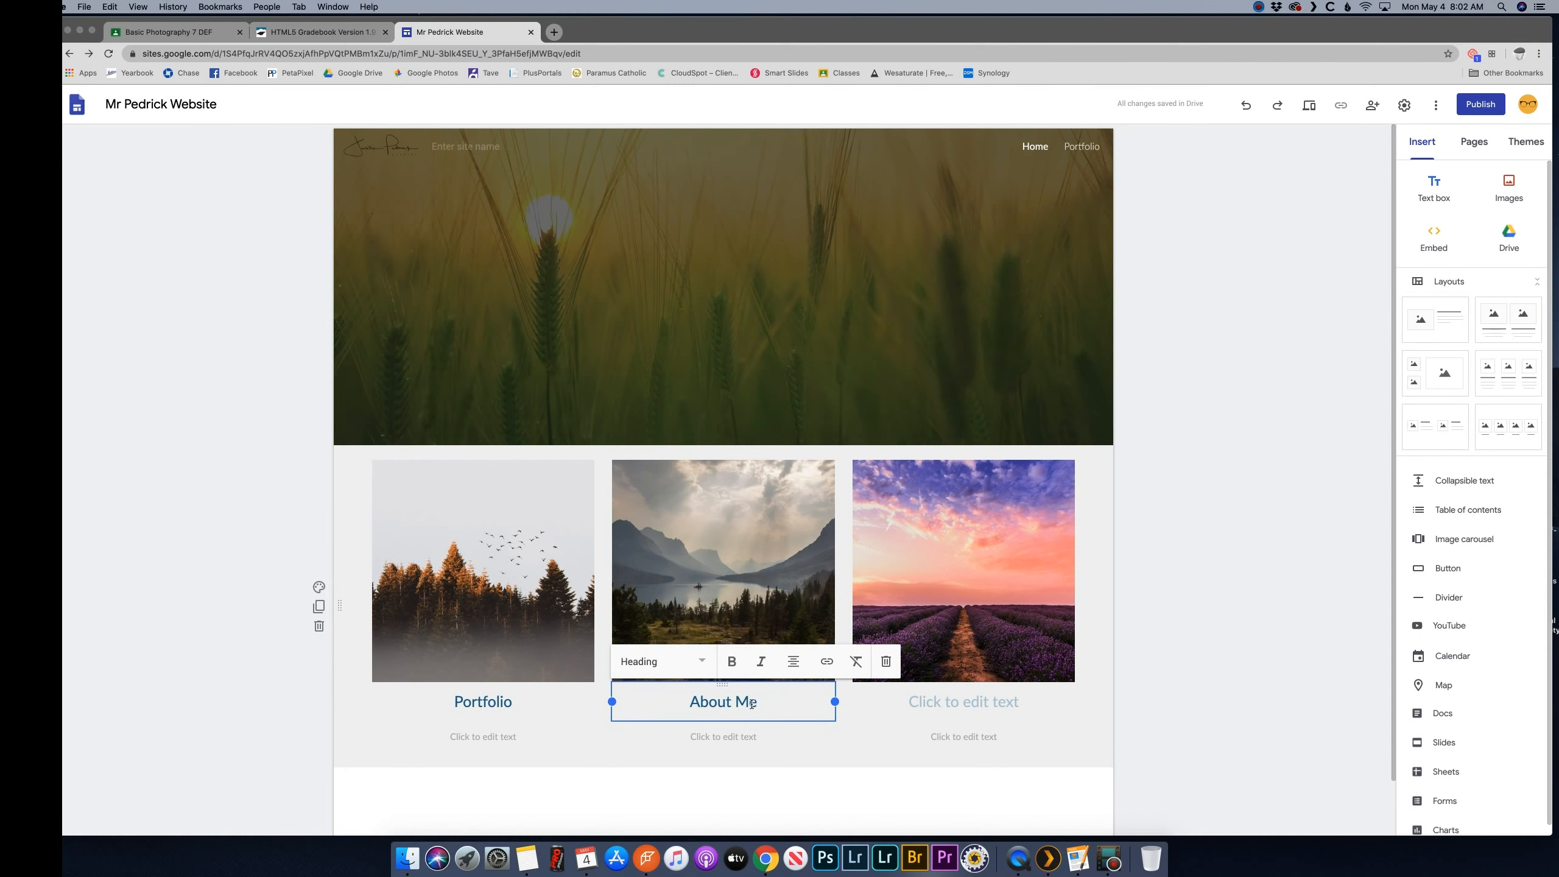
click(936, 700)
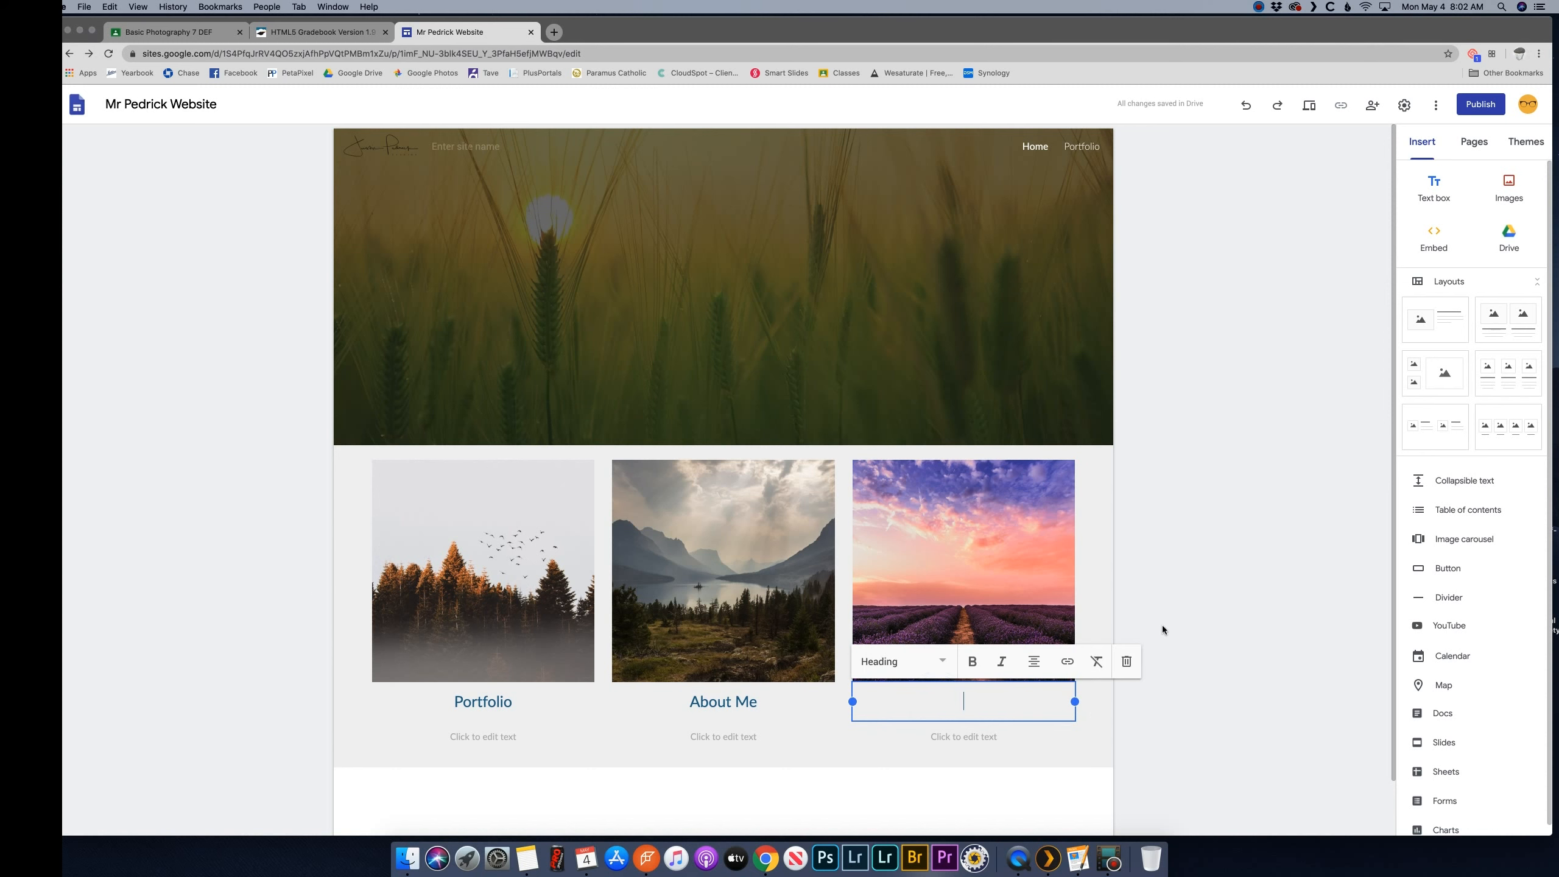
text(FAQW)
key(BackSpace)
key(BackSpace)
key(BackSpace)
text(FAW)
key(BackSpace)
text(Q)
click(1219, 558)
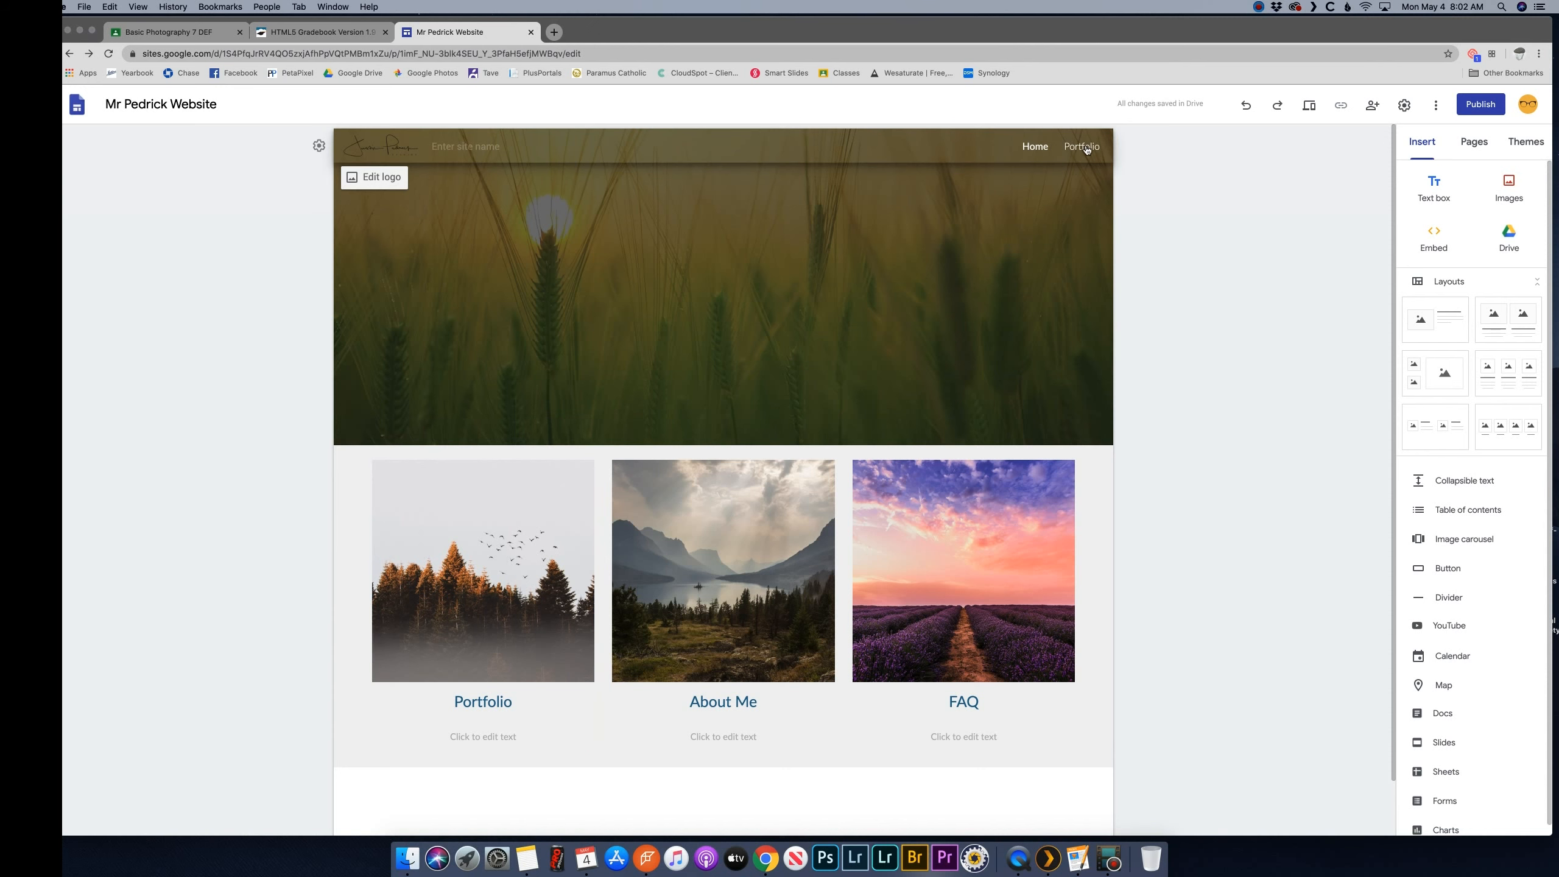
Reposition the forest photo above the Portfolio heading within its crop so the photo's right end fills the frame
click(501, 559)
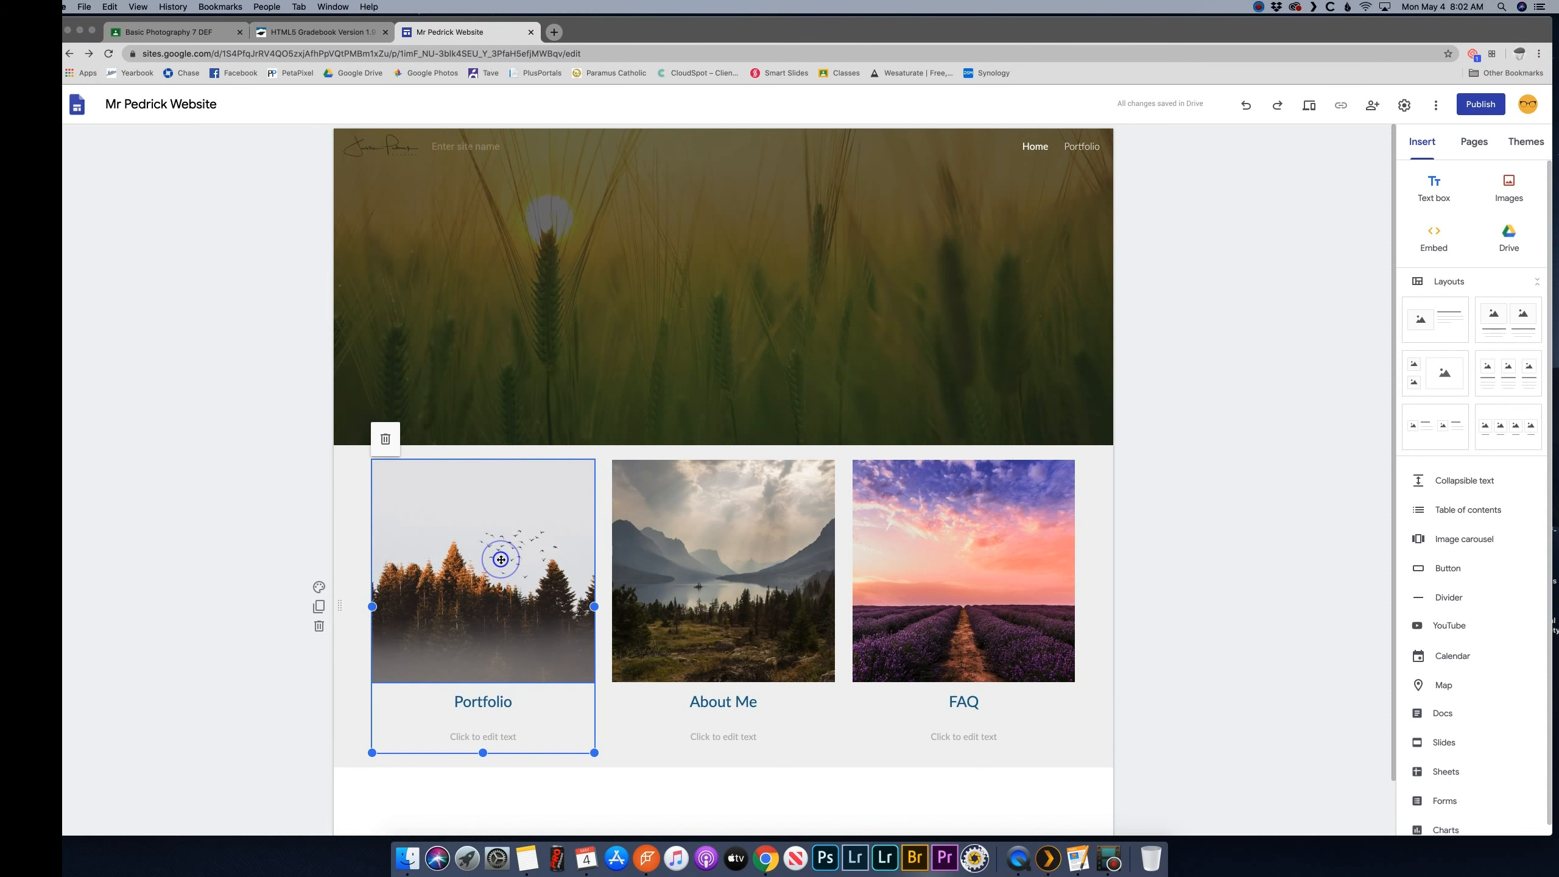
double_click(501, 559)
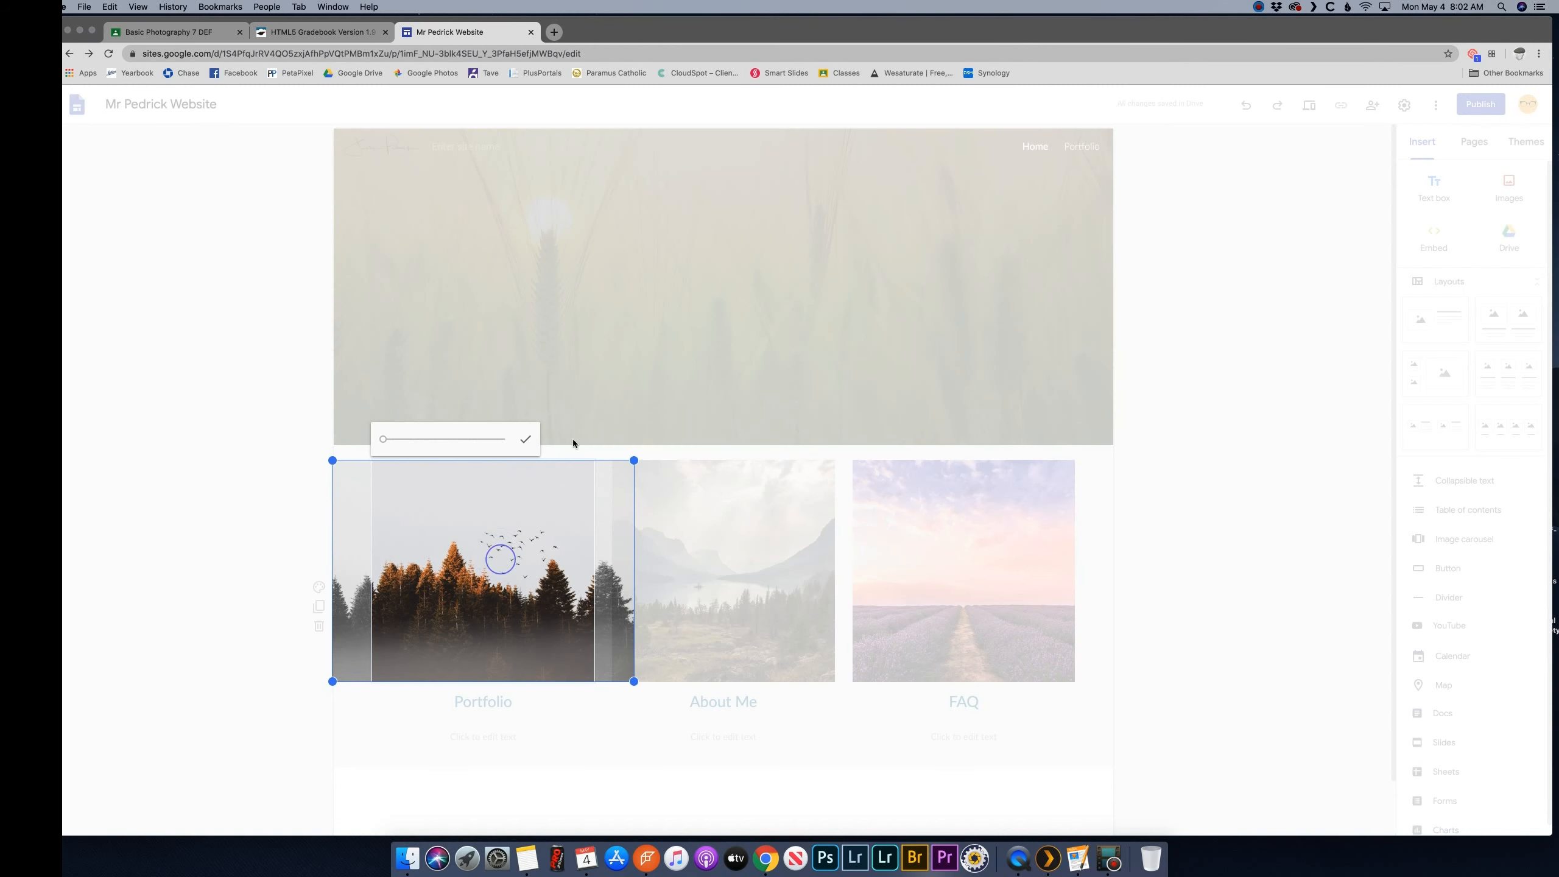
drag(517, 529, 462, 519)
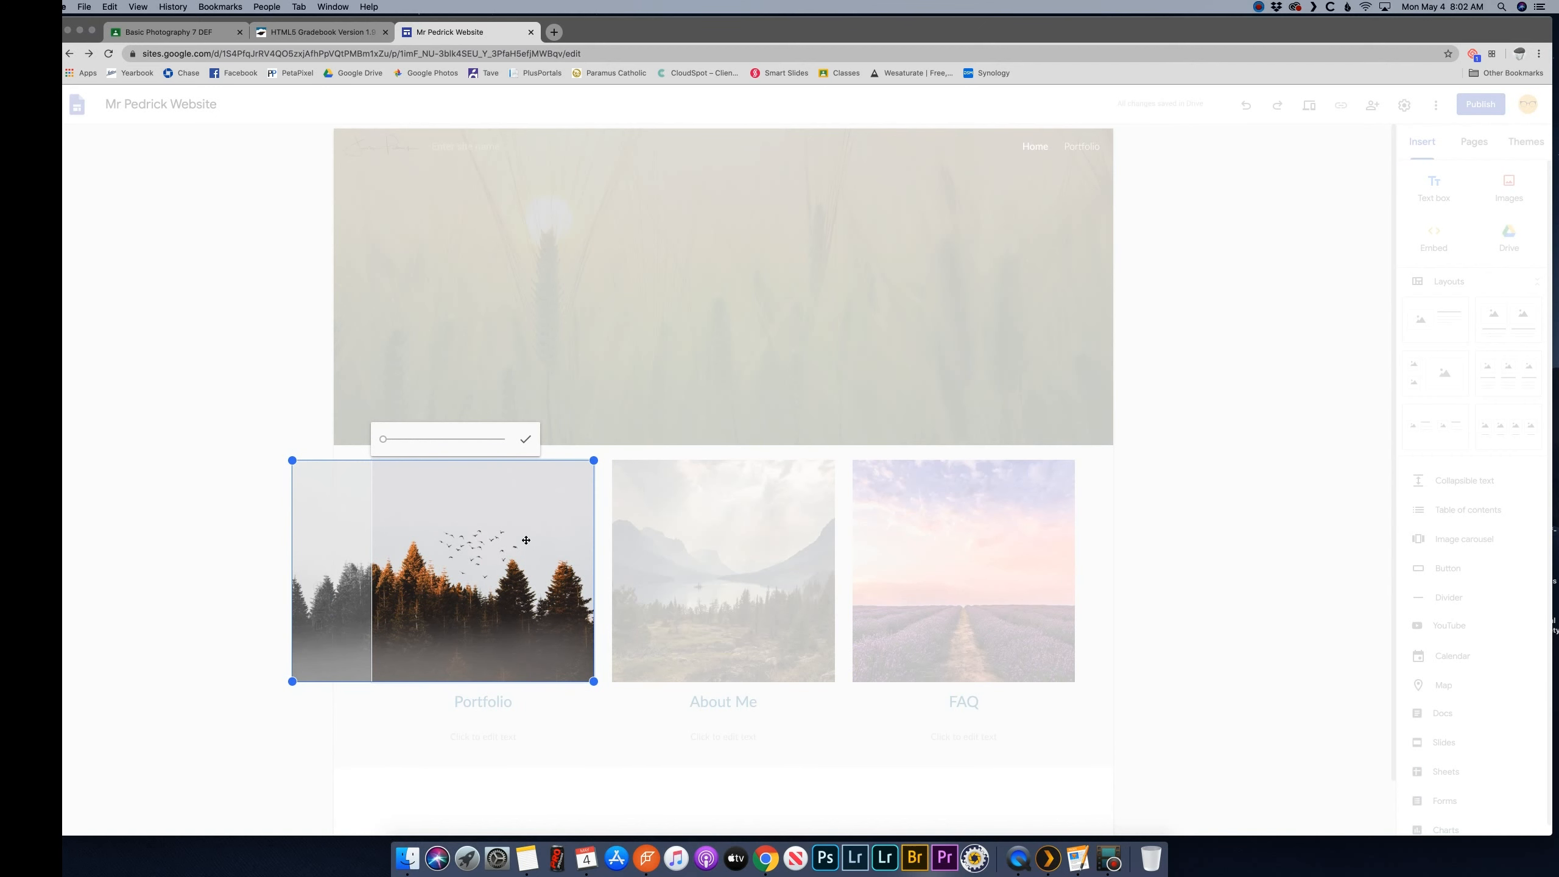
click(182, 495)
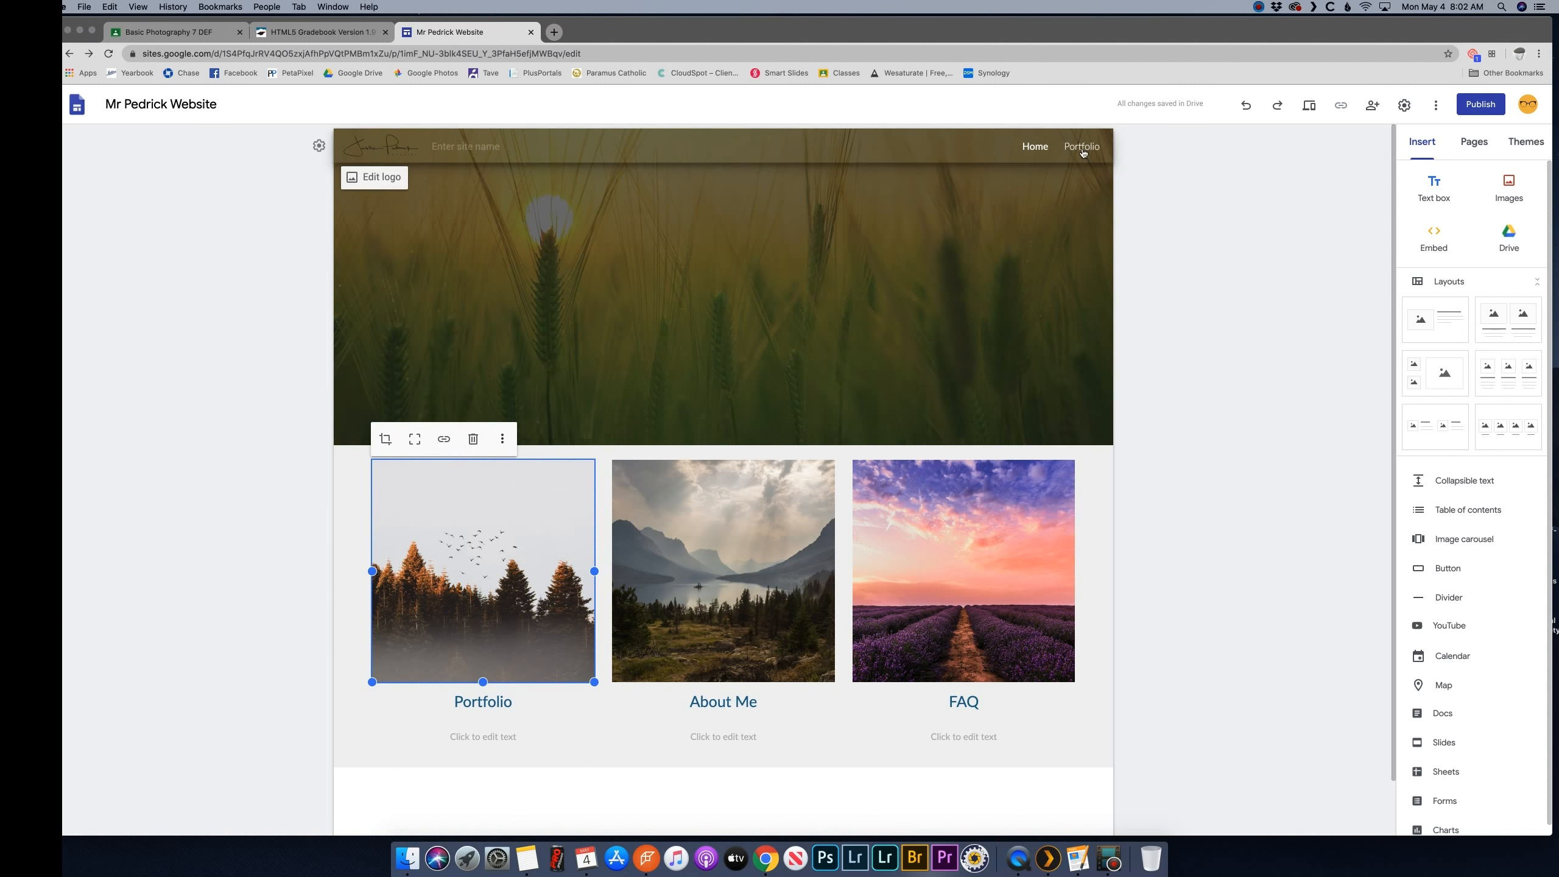
Link the forest photo in the first column to the site's Portfolio page
click(444, 440)
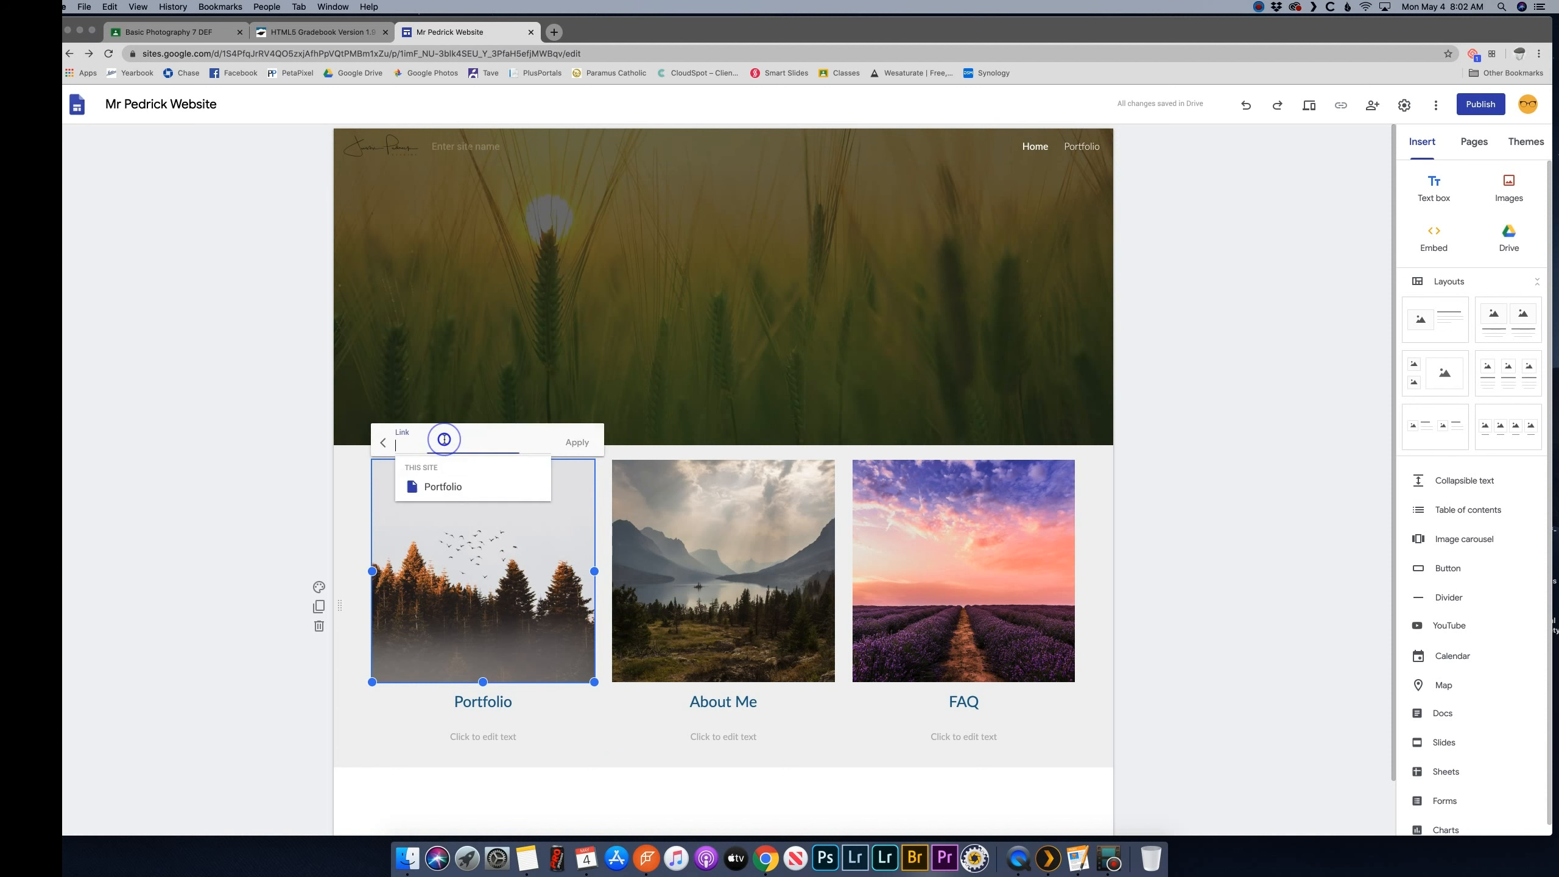
click(458, 488)
click(577, 442)
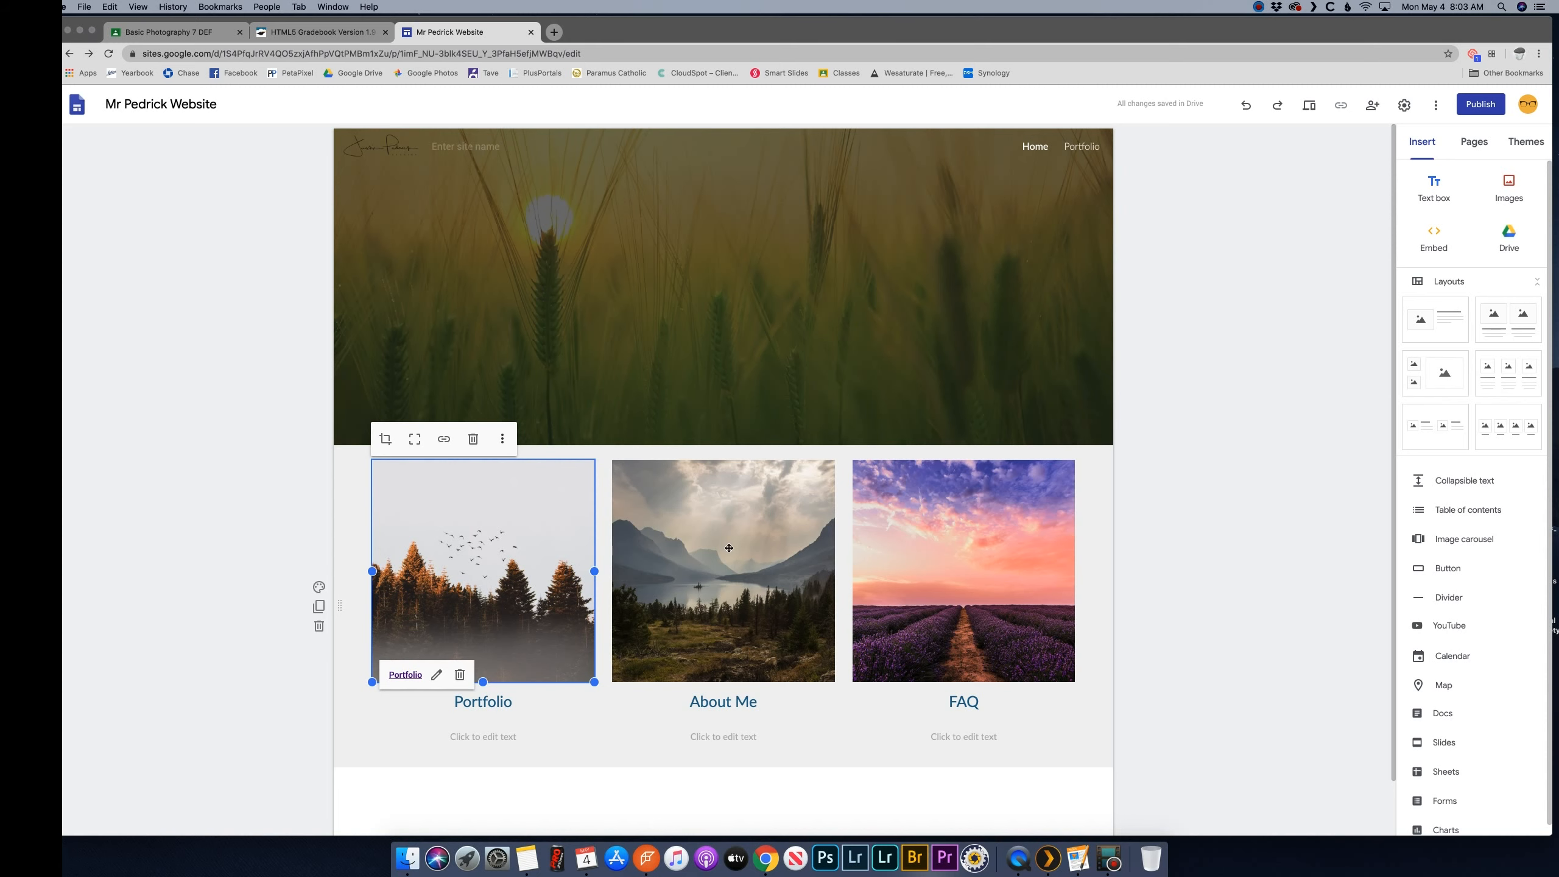
click(781, 579)
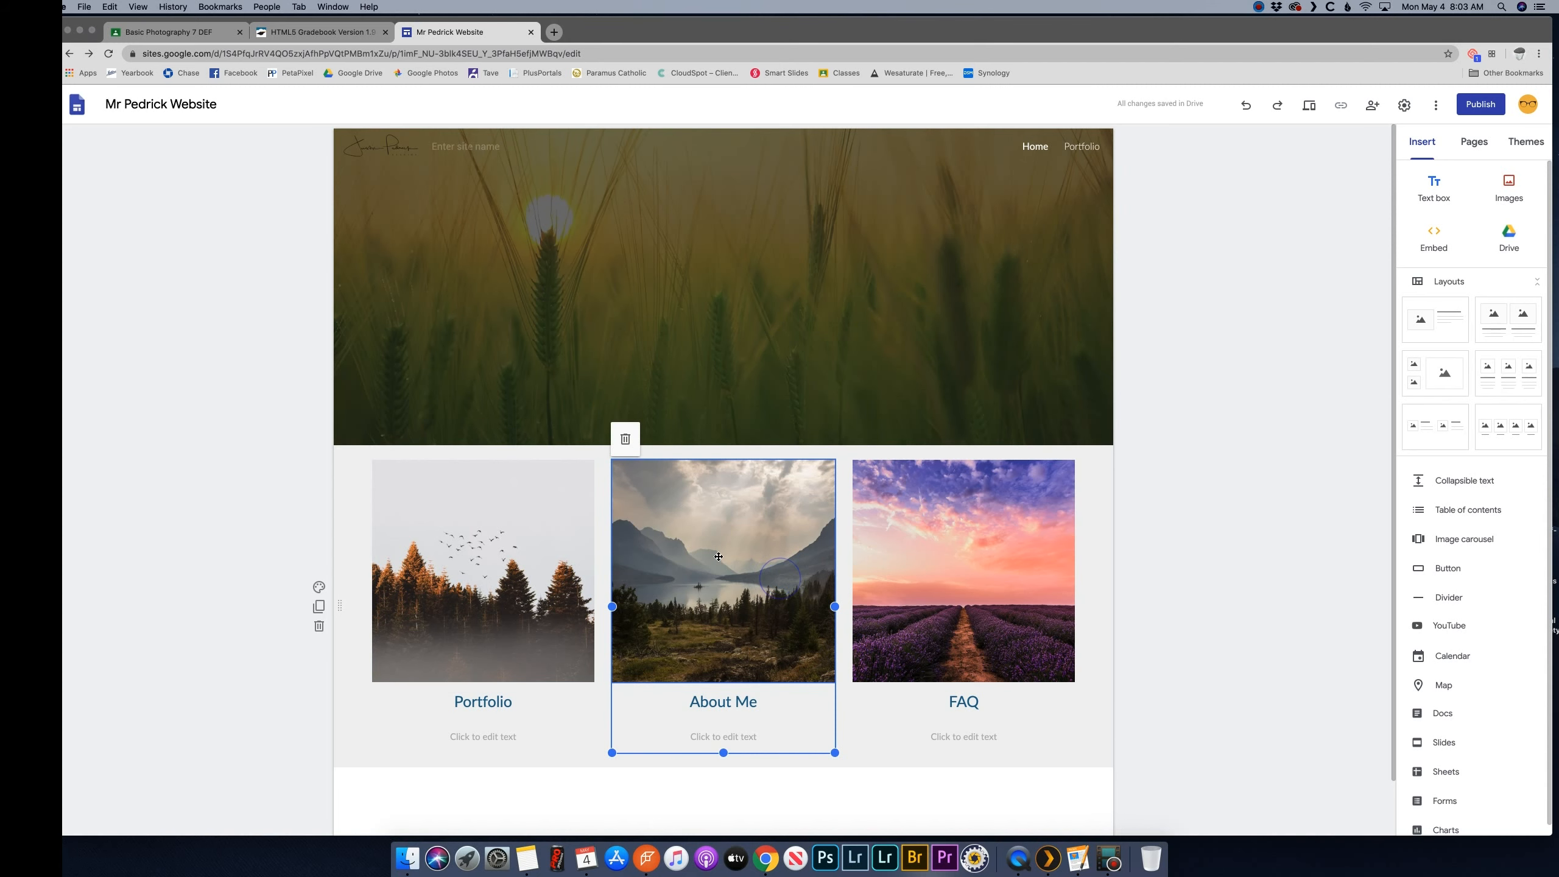
double_click(719, 557)
click(764, 439)
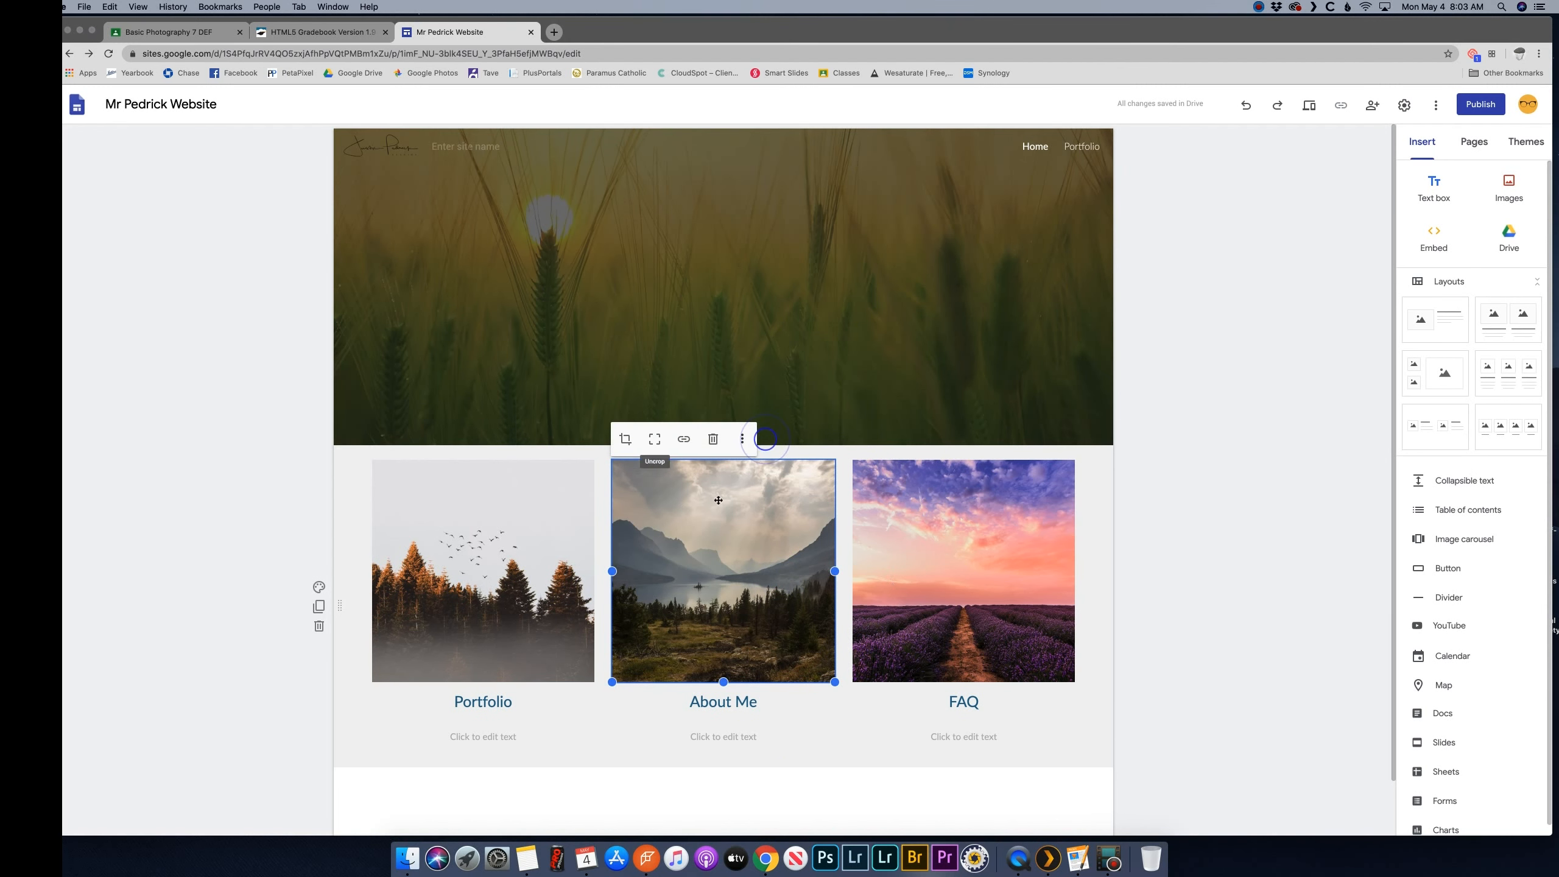
click(1242, 498)
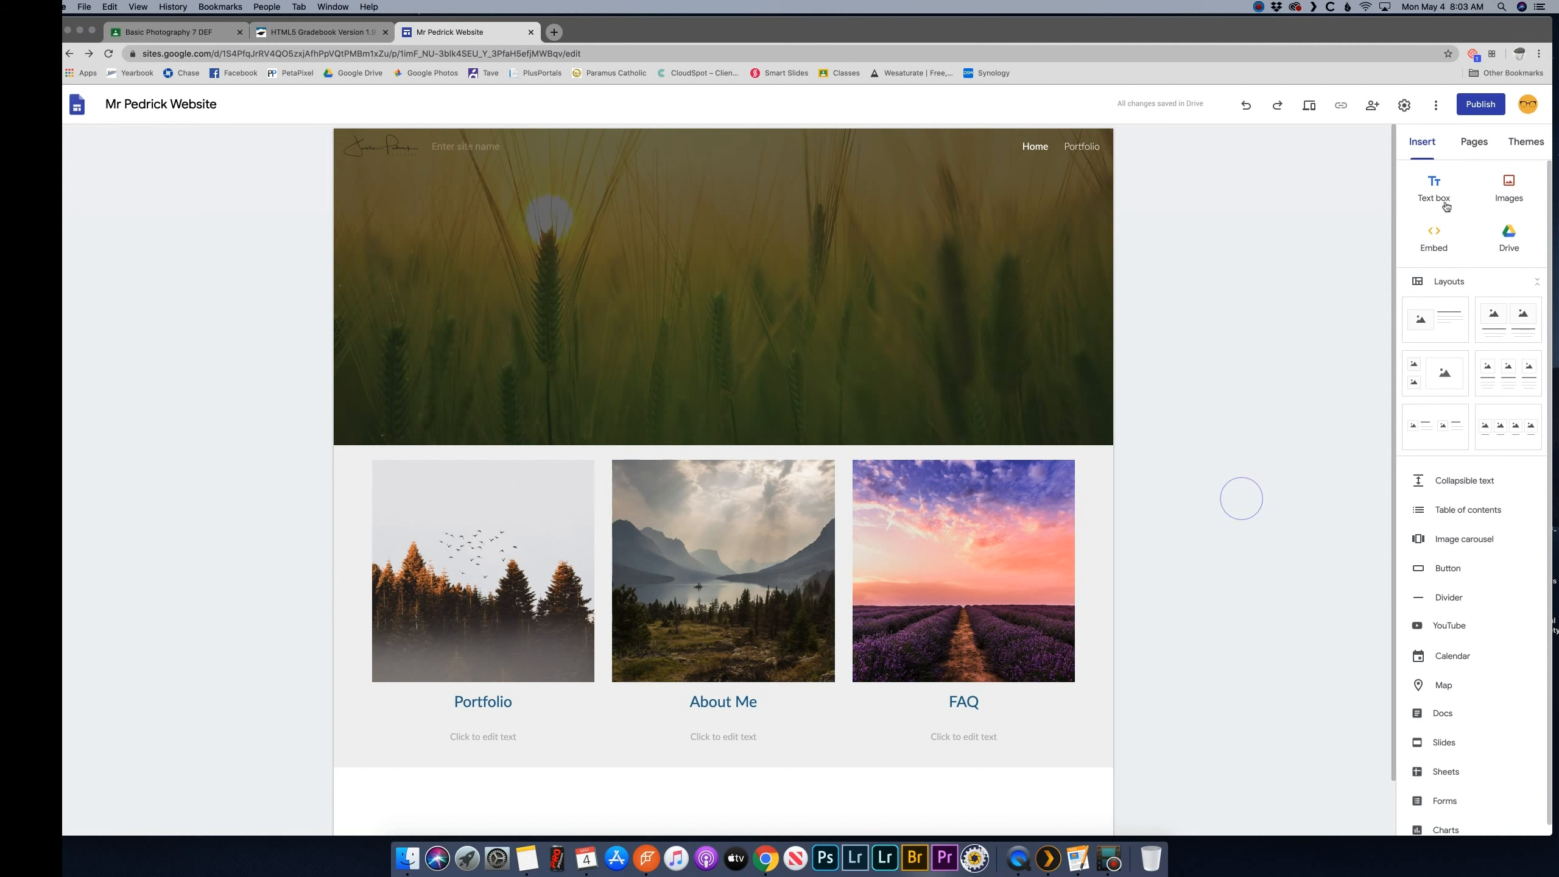
Add a new page named About Me to the site
click(1474, 141)
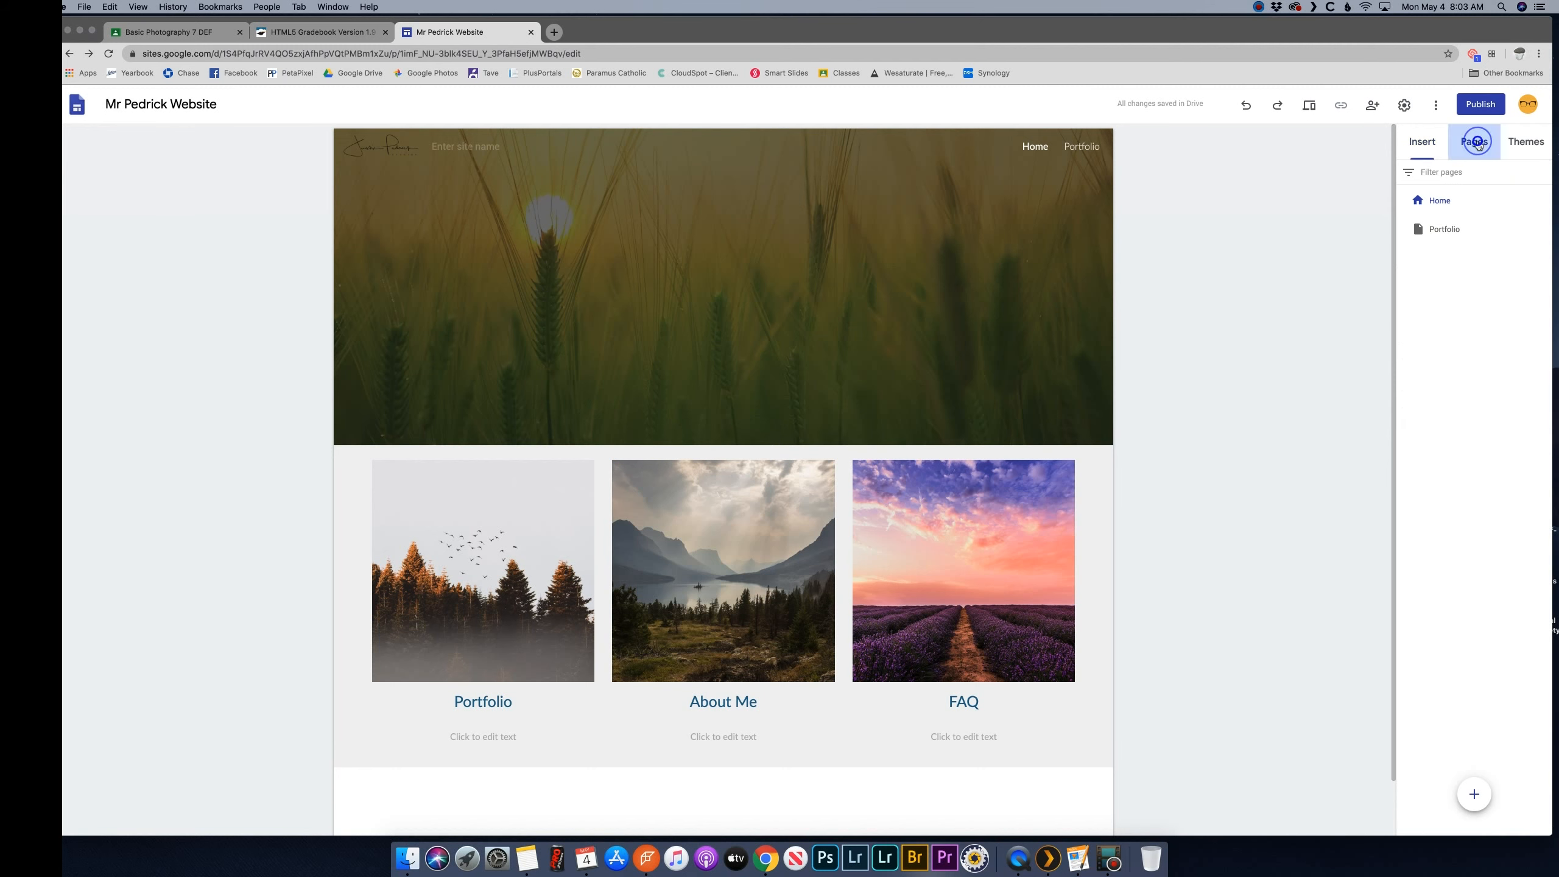
click(1479, 803)
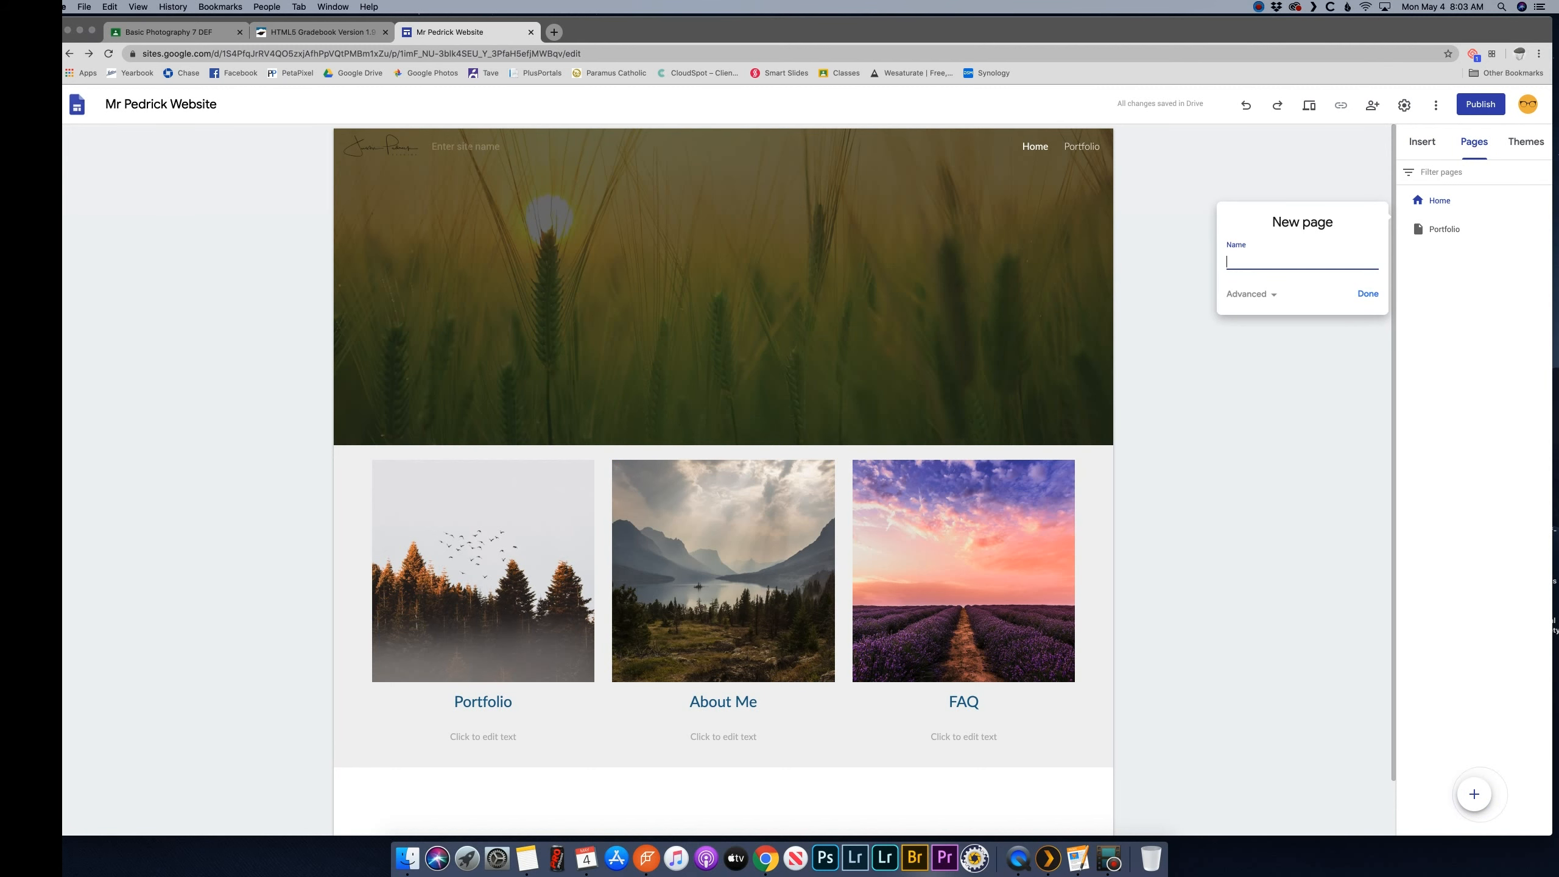
text(About Me)
click(1371, 295)
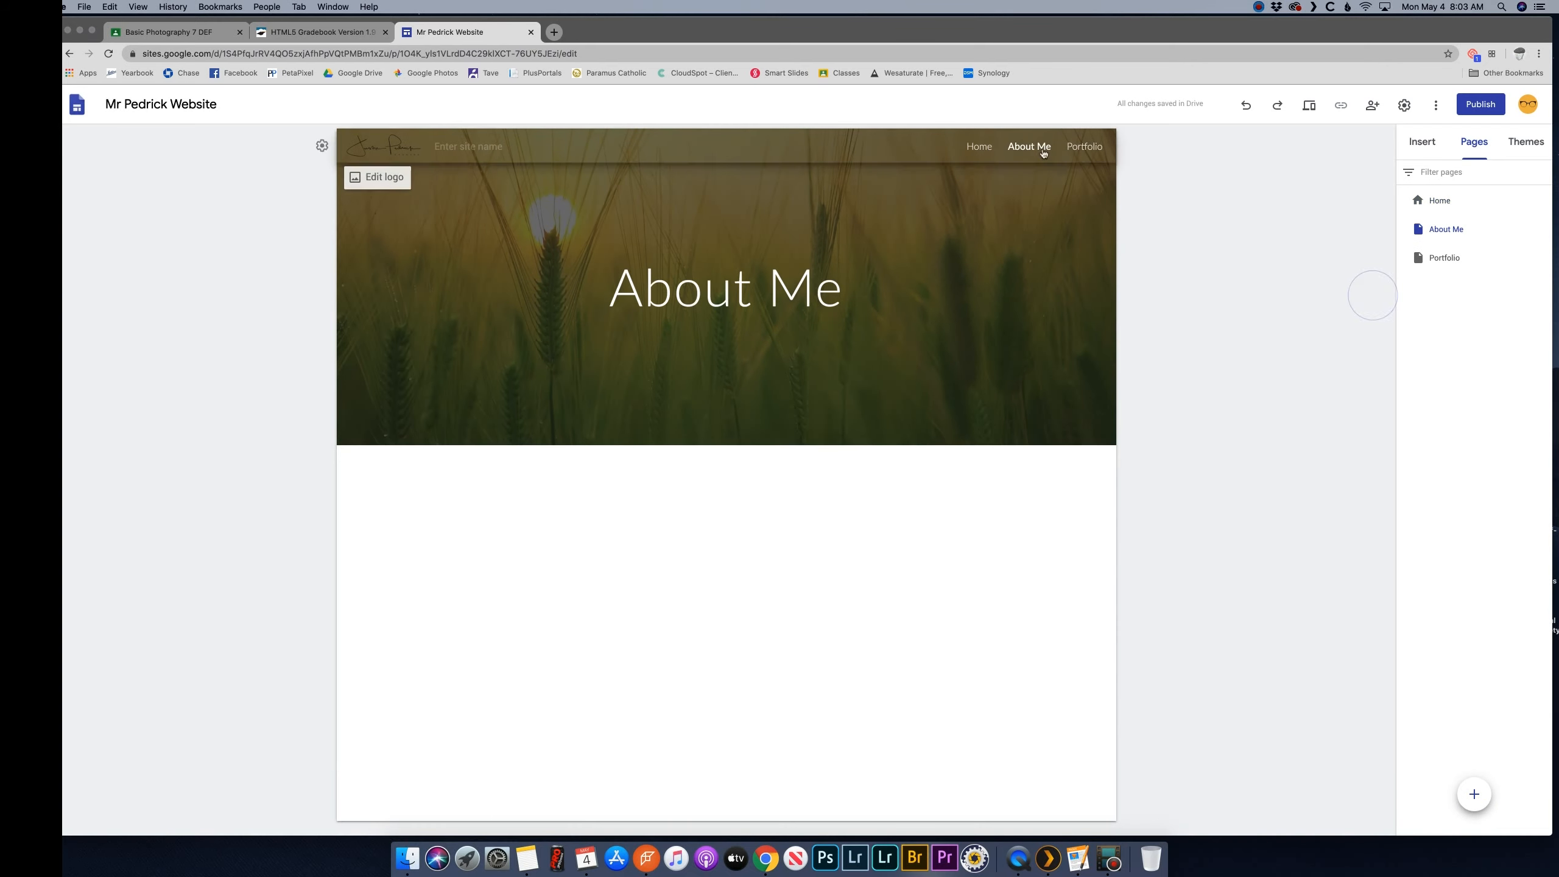
Change the text style of the About Me page's header title to Subheading
click(737, 314)
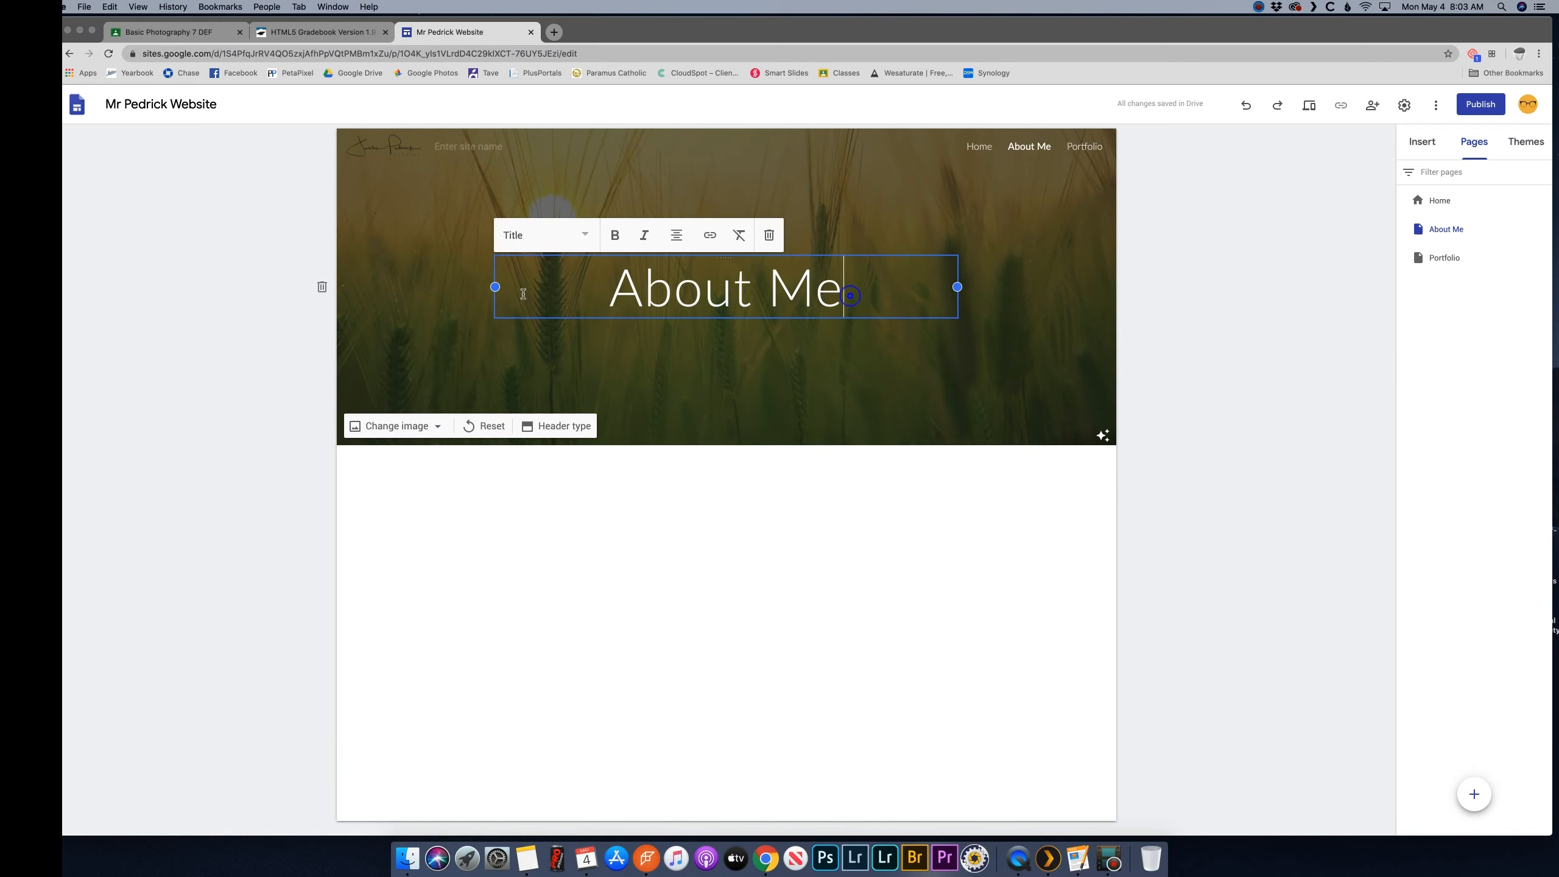
drag(850, 296, 523, 294)
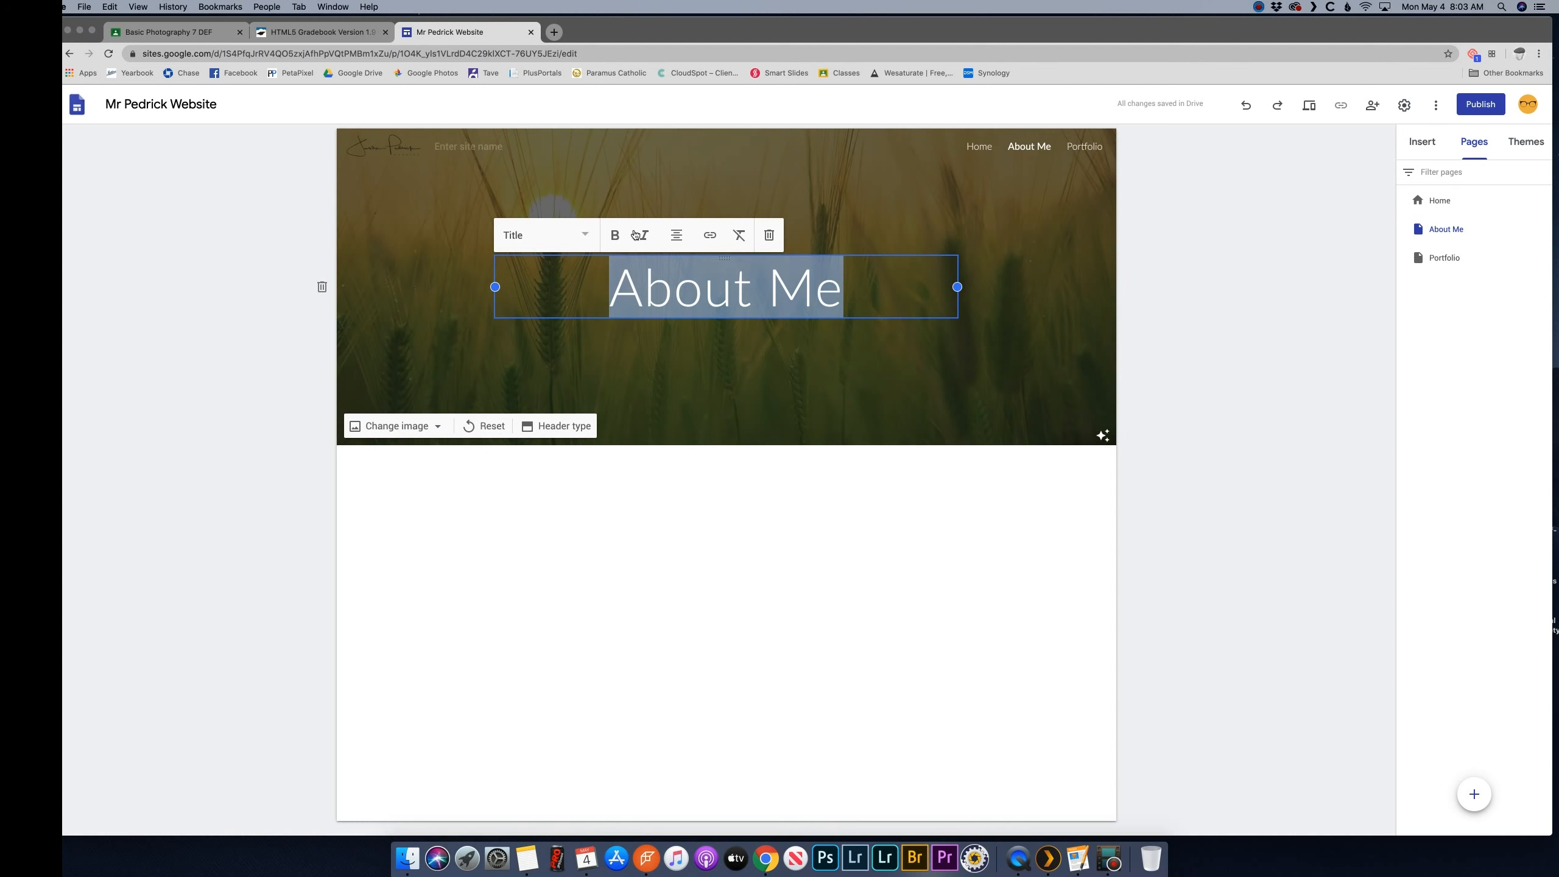
click(586, 236)
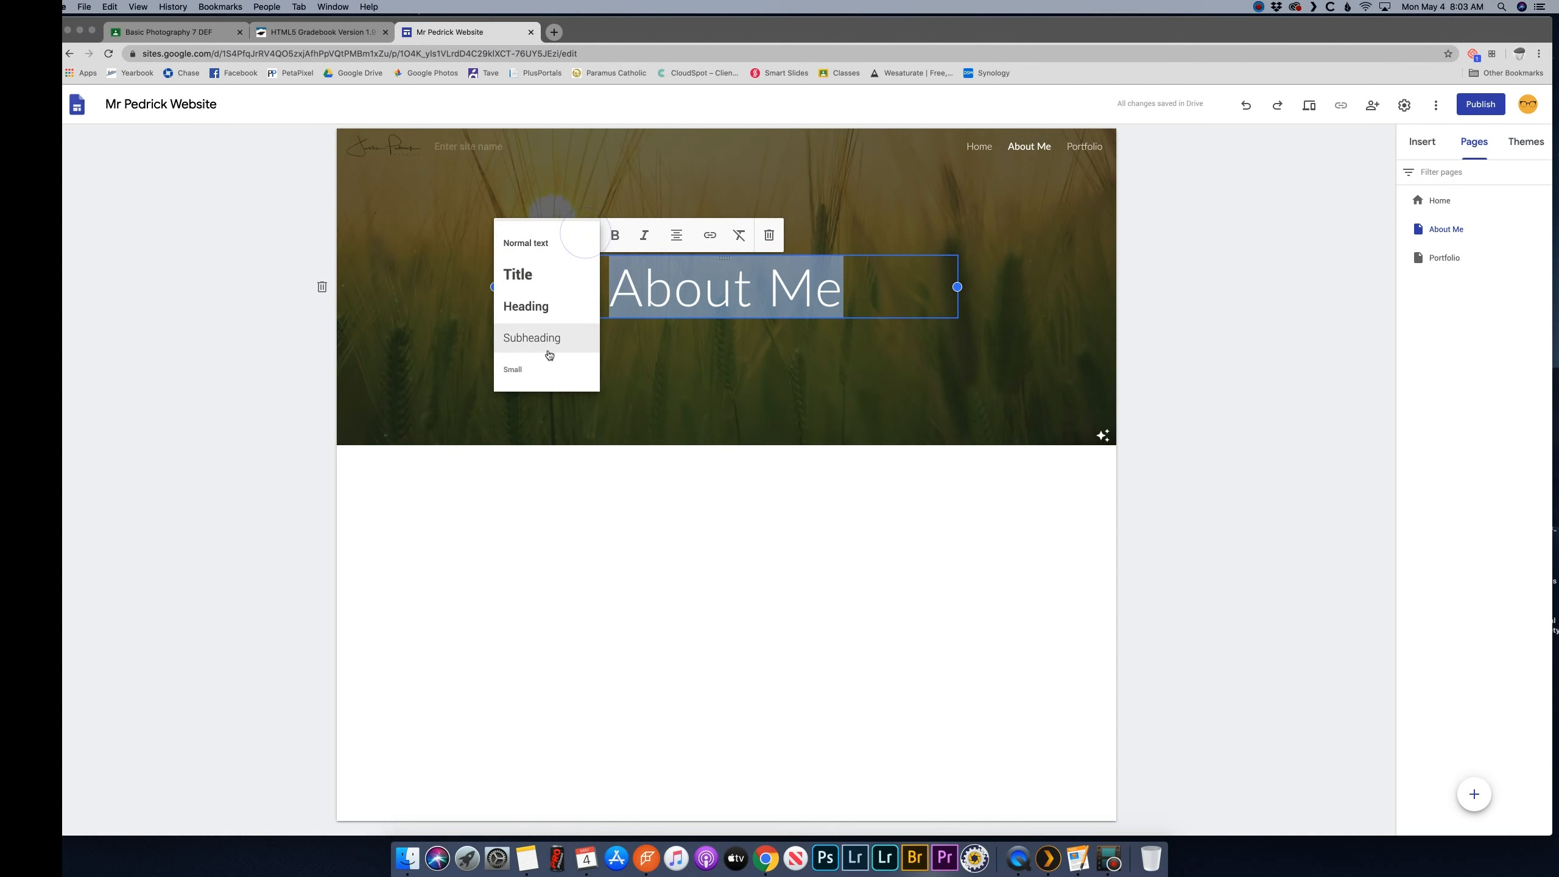
click(548, 346)
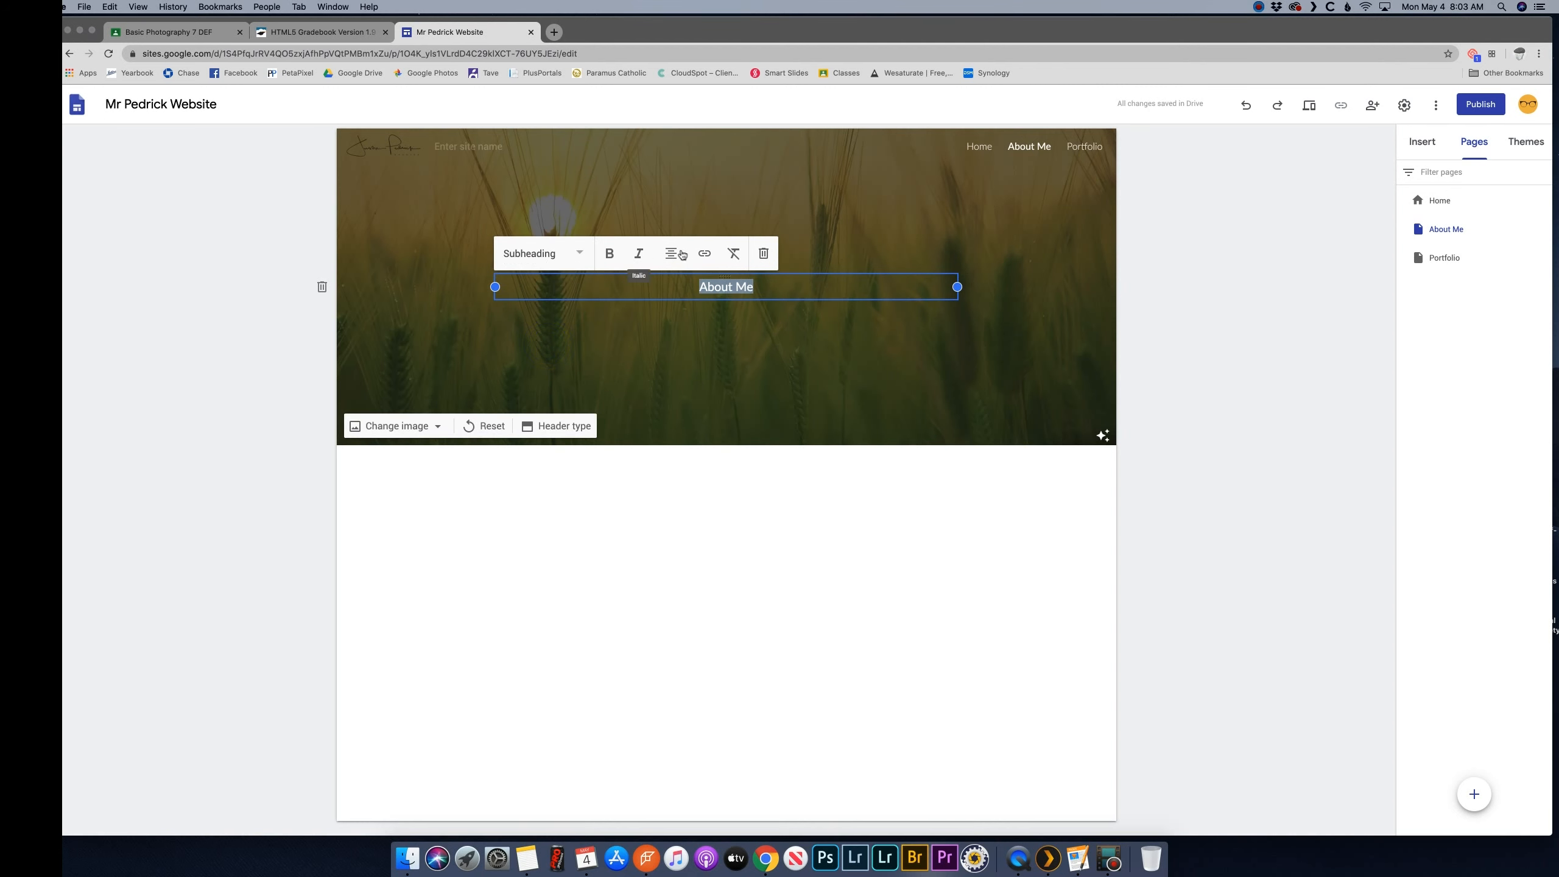
click(1218, 290)
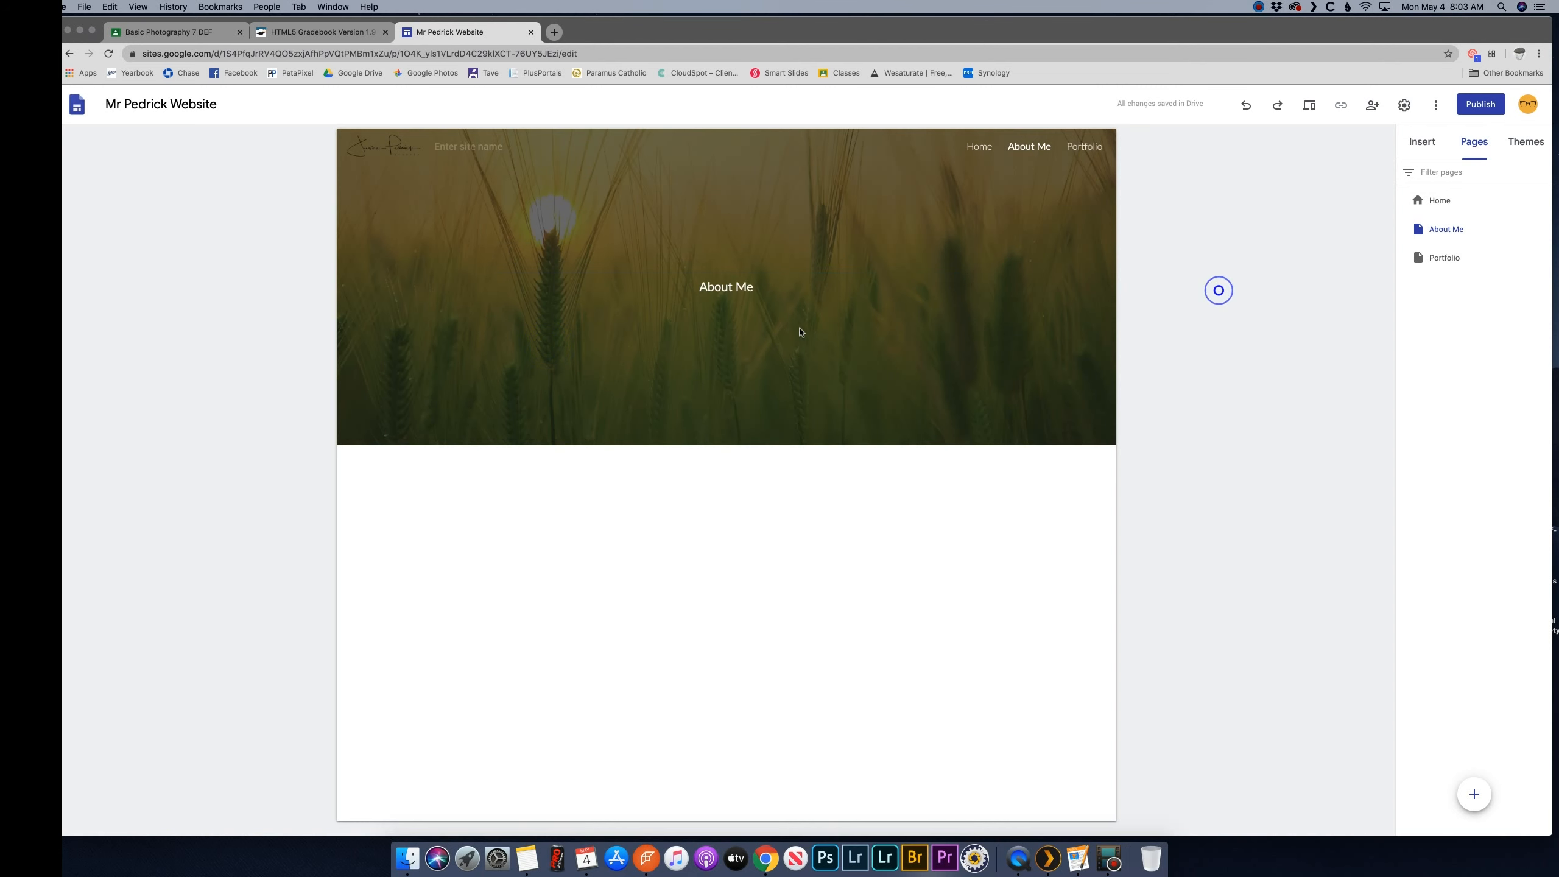
Delete the title text from the header images of the About Me and Portfolio pages
click(722, 285)
click(763, 257)
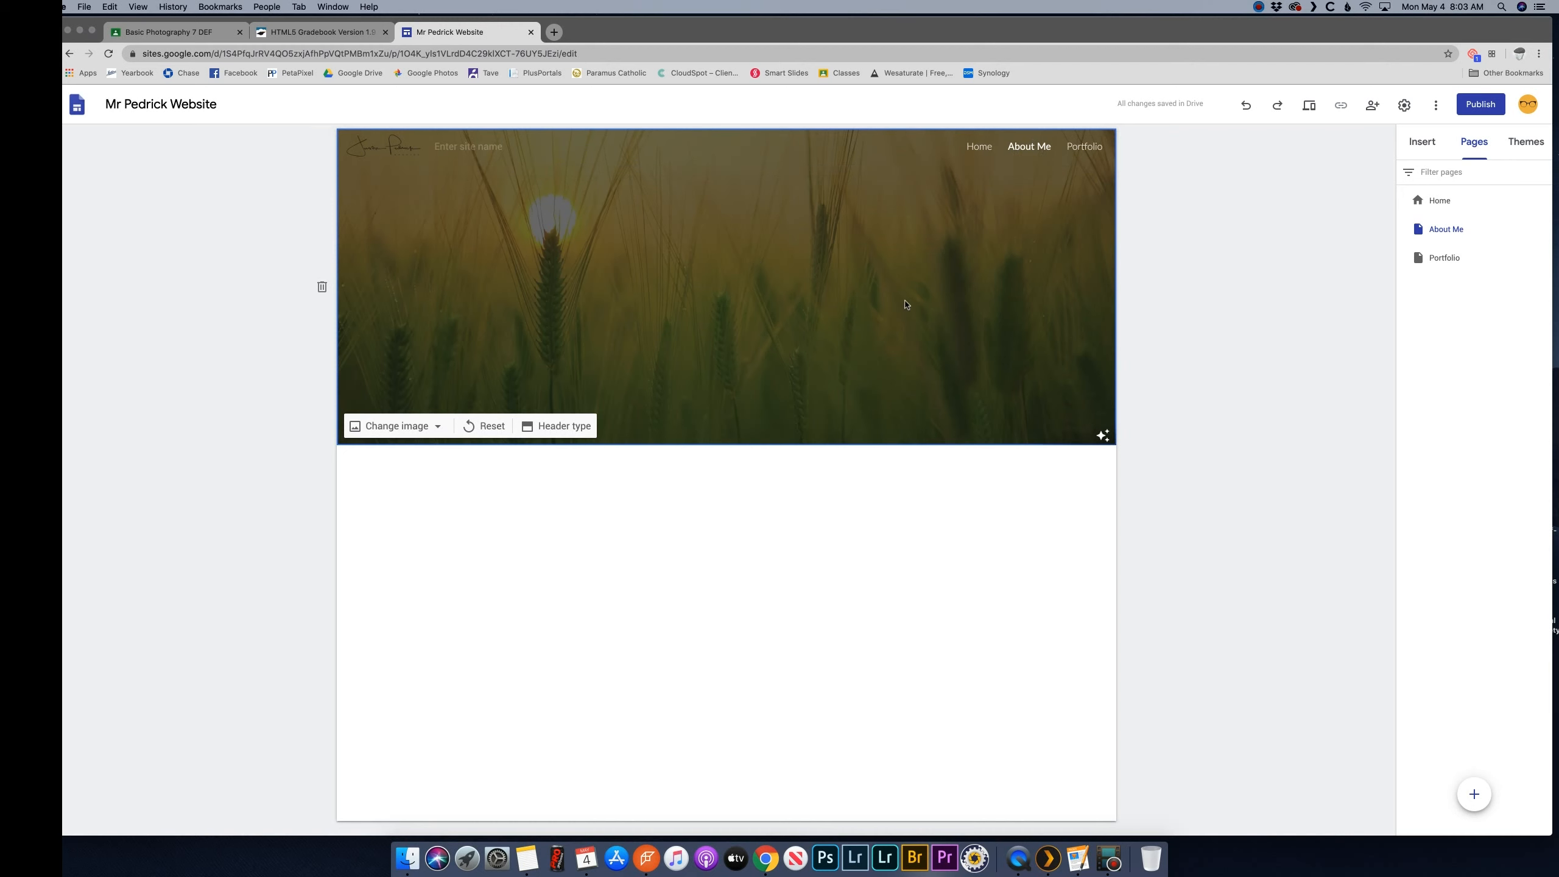
click(1459, 258)
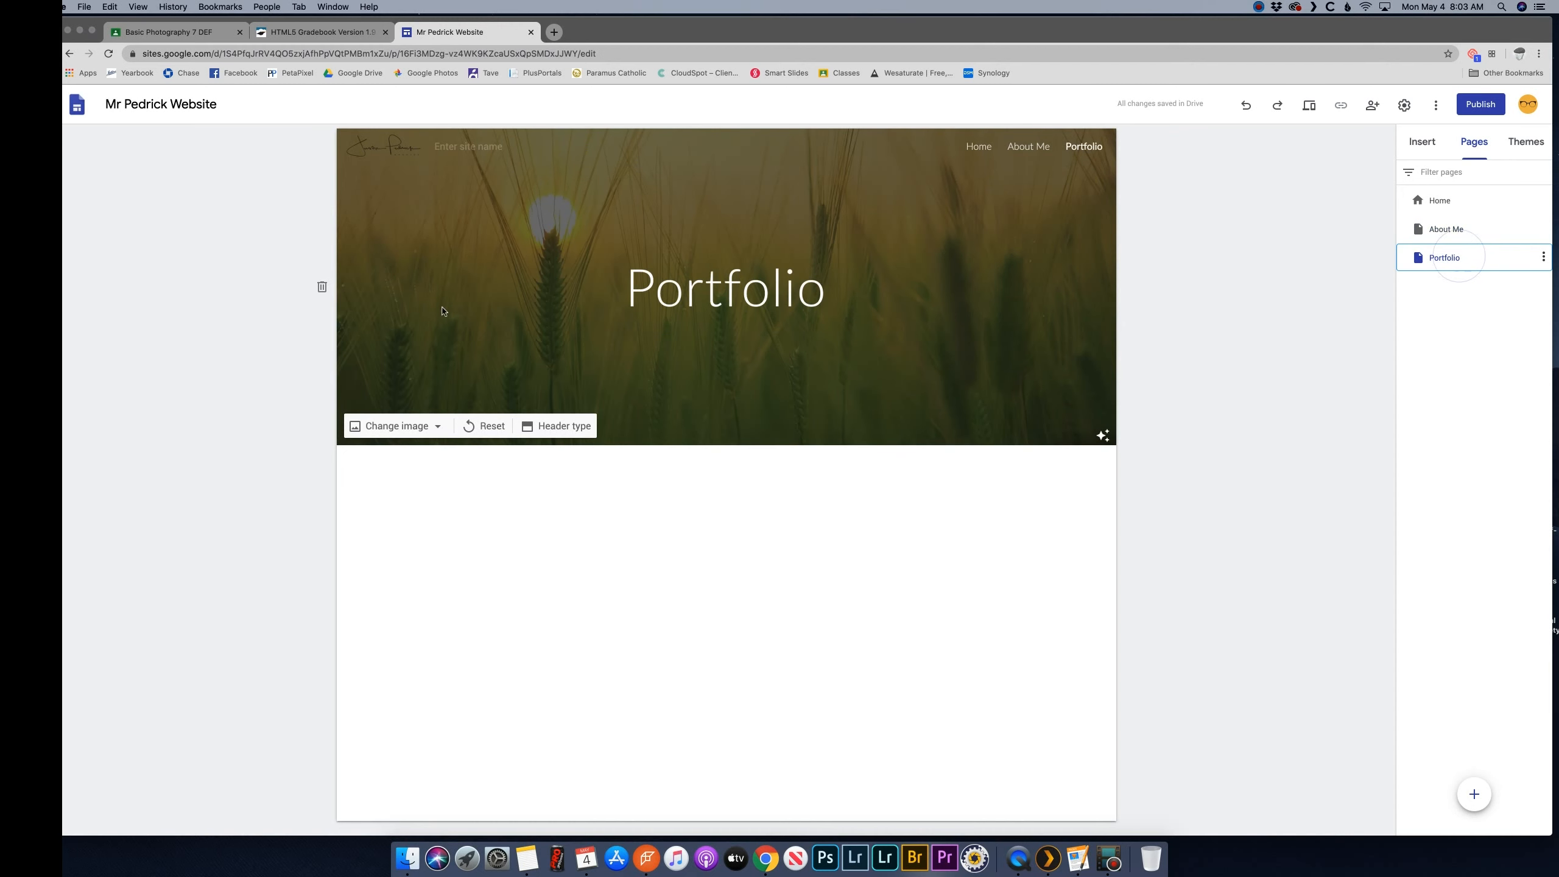
click(772, 294)
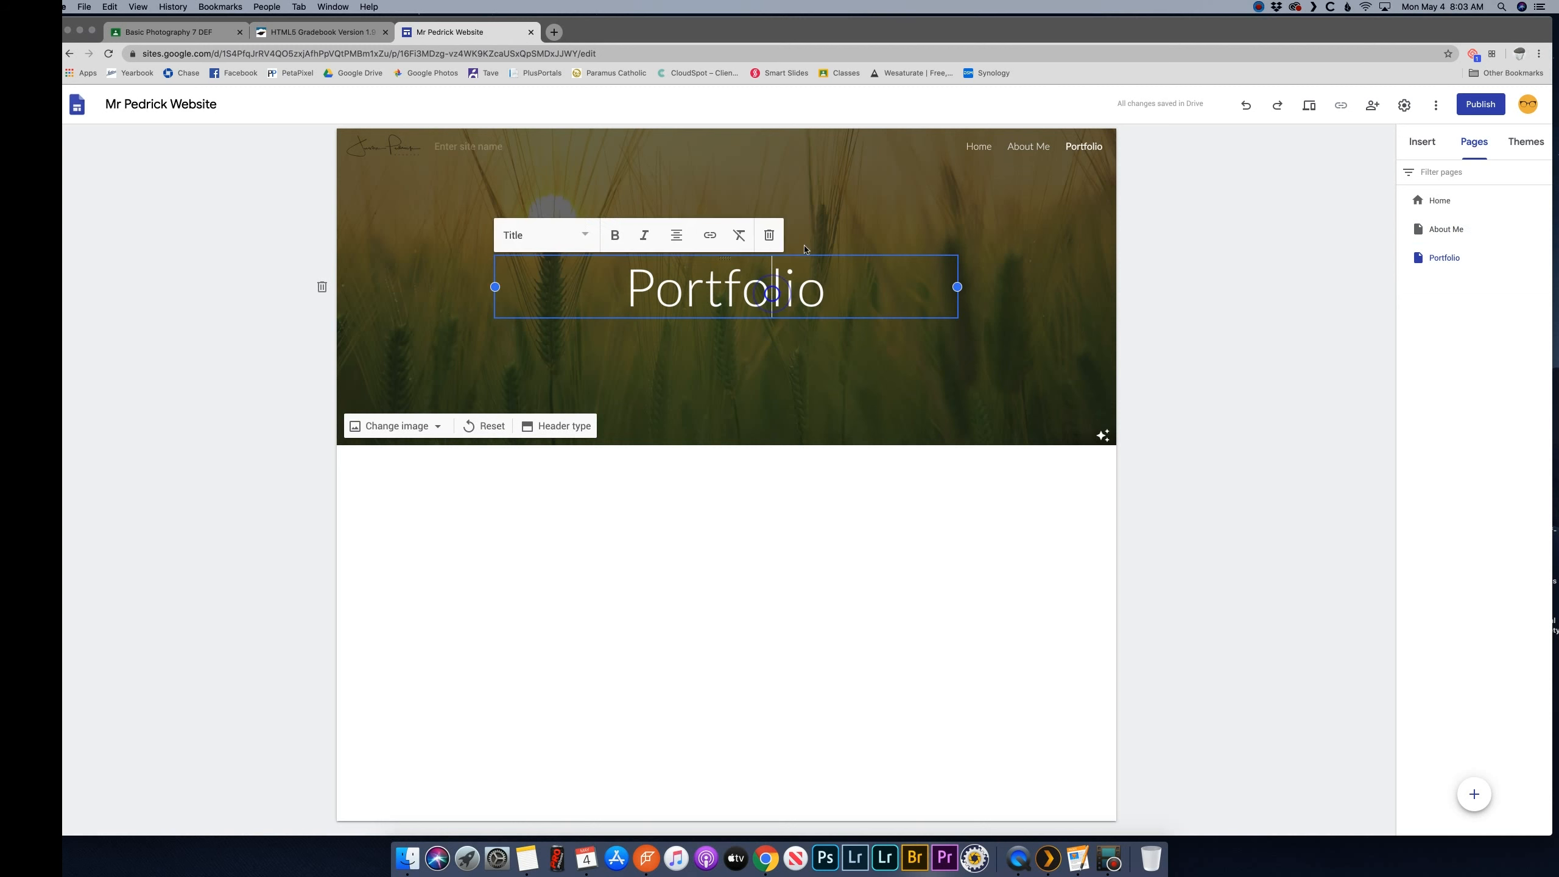
click(767, 236)
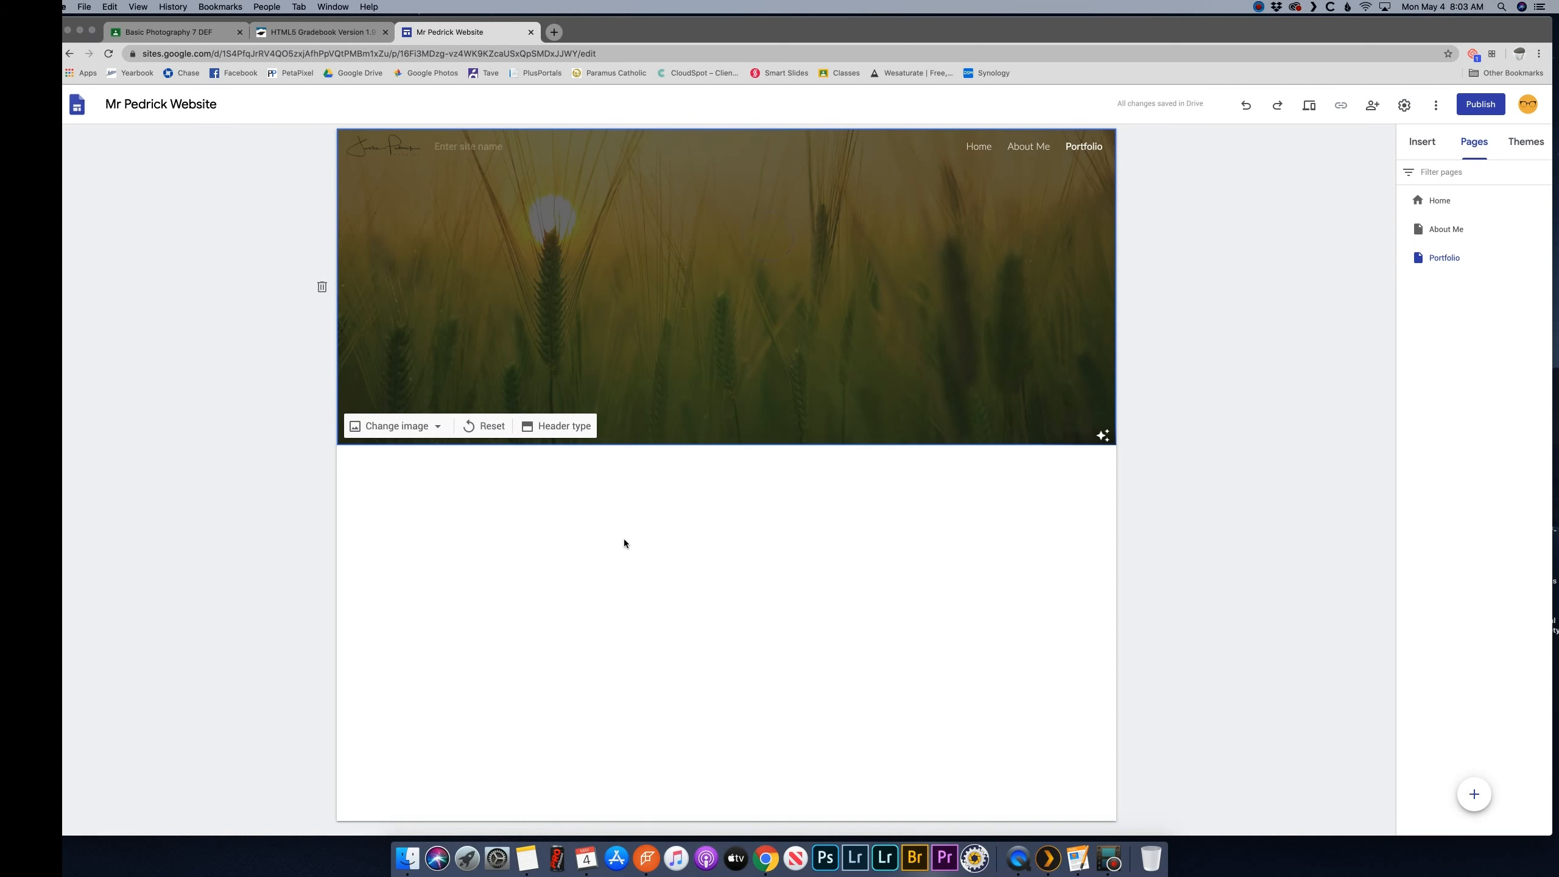
Upload the 16 photos from adventure-blue-calm-waters-climb-300857.jpg through photo-lavender-flower-field-under-pink-sky-1166209.jpg to the Portfolio page
click(1425, 142)
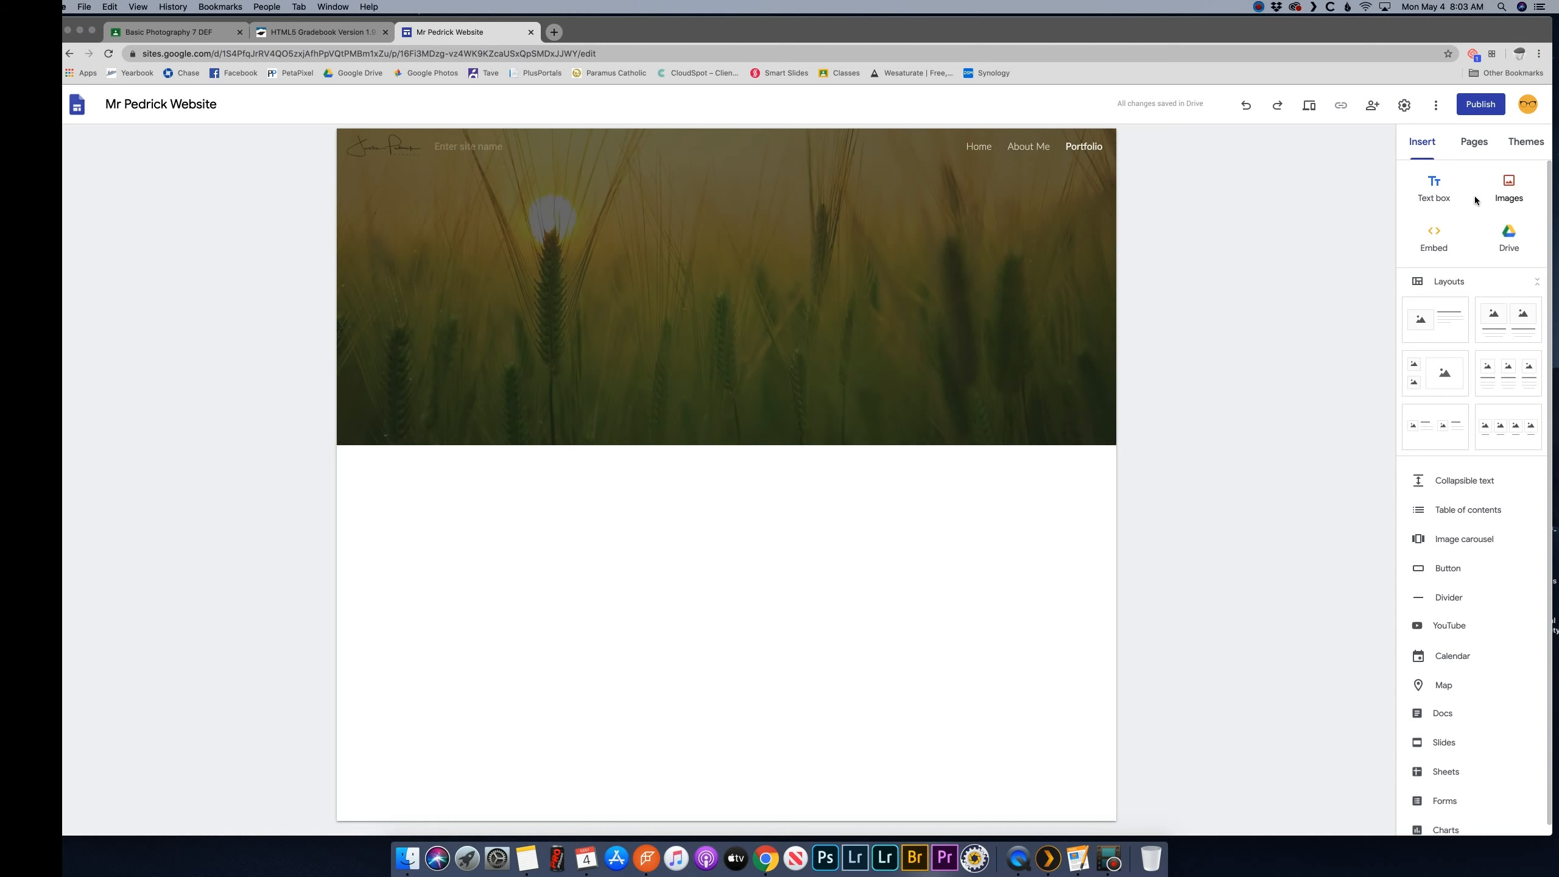
click(1513, 184)
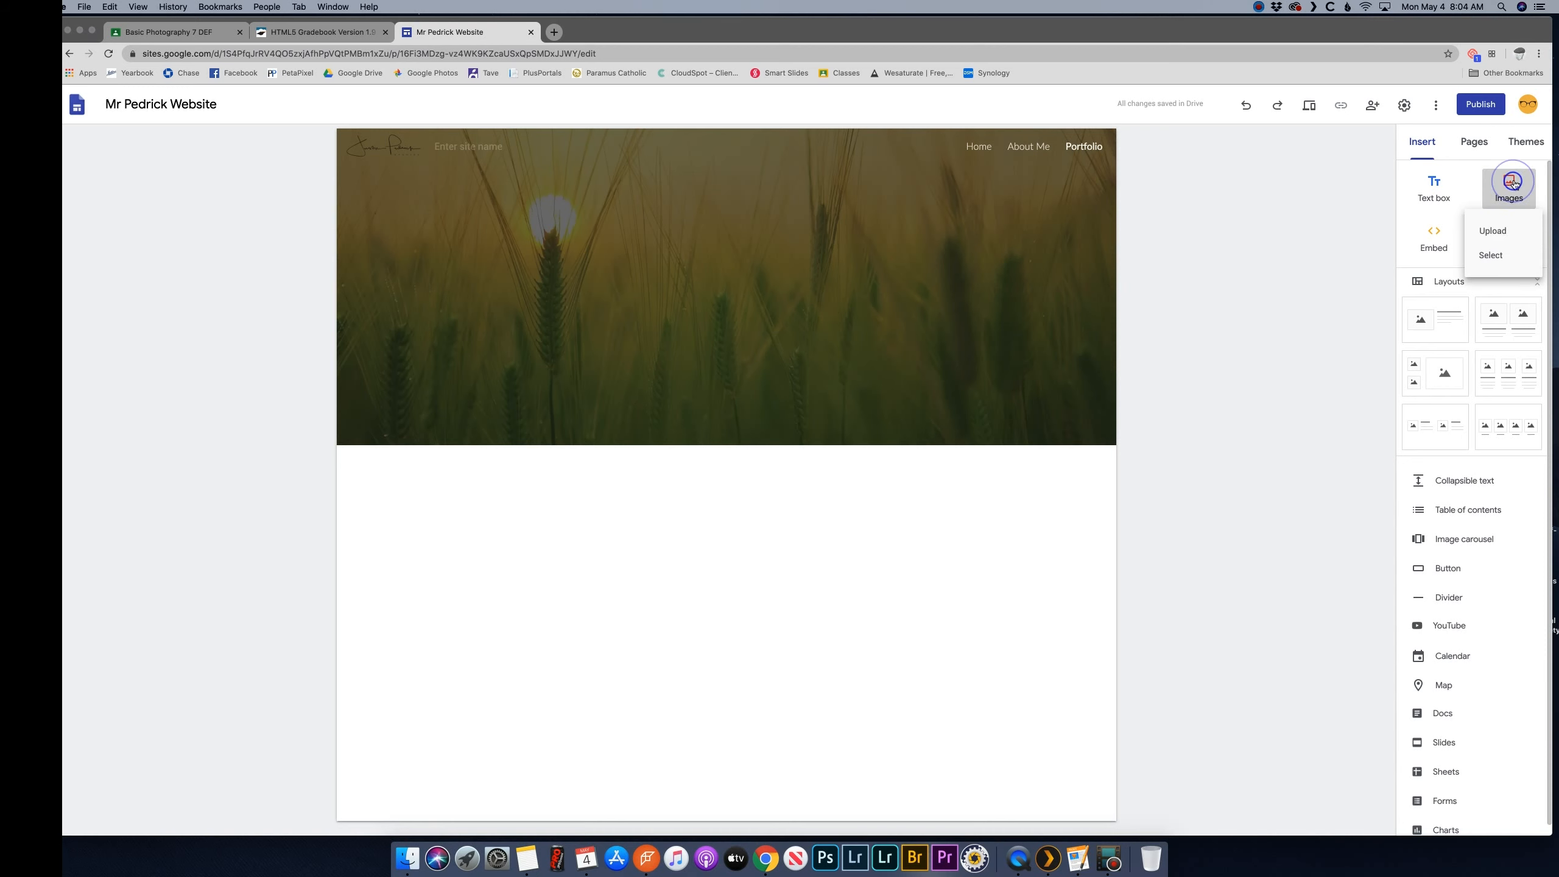
click(1492, 230)
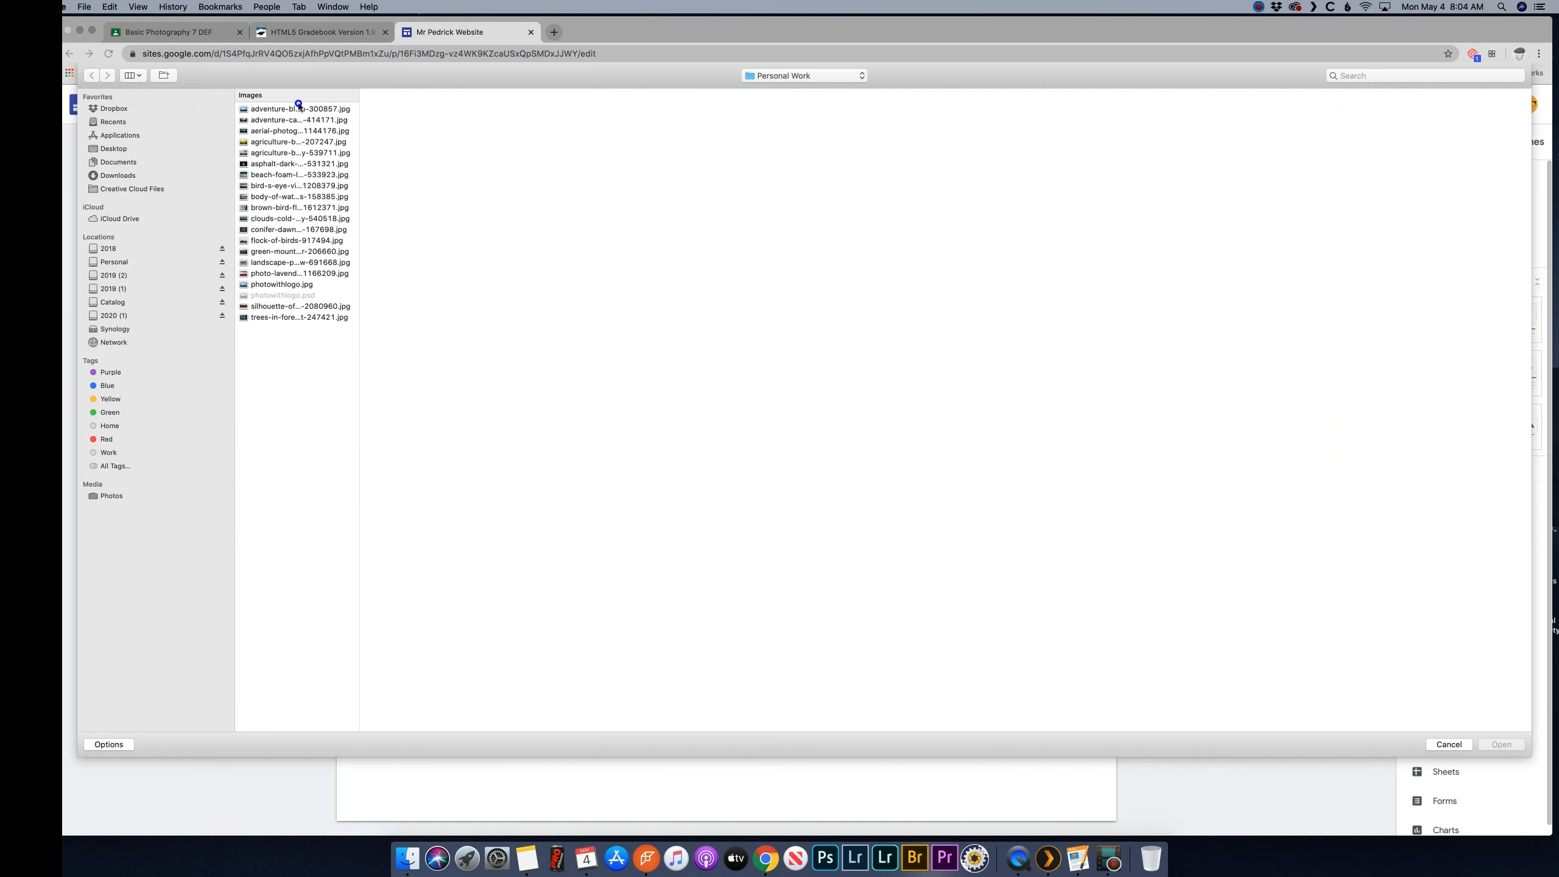
click(299, 108)
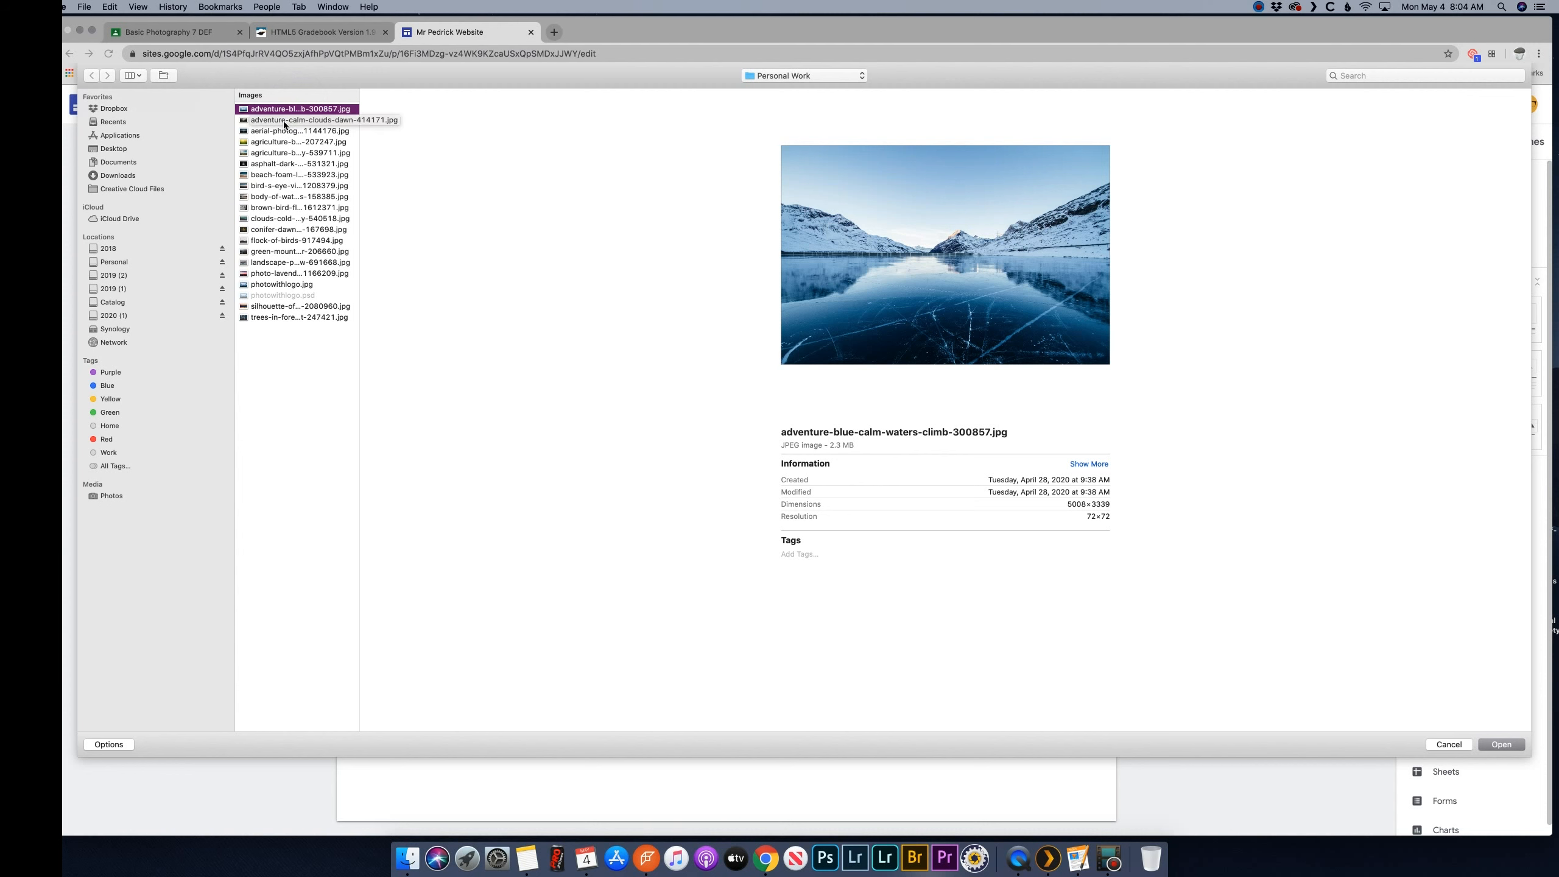
shift+click(299, 274)
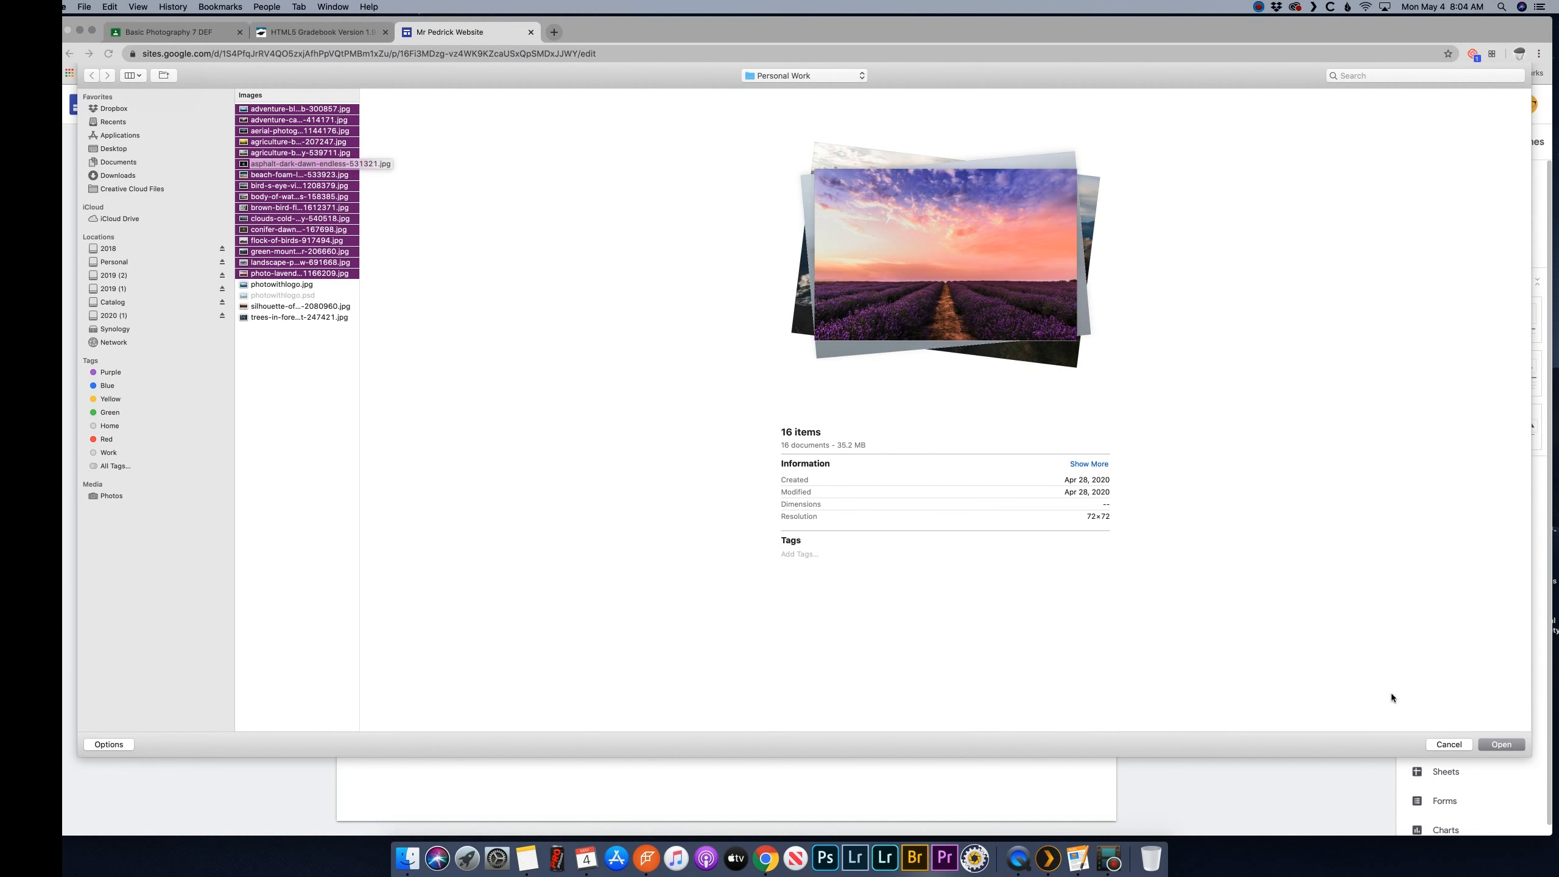
click(1502, 745)
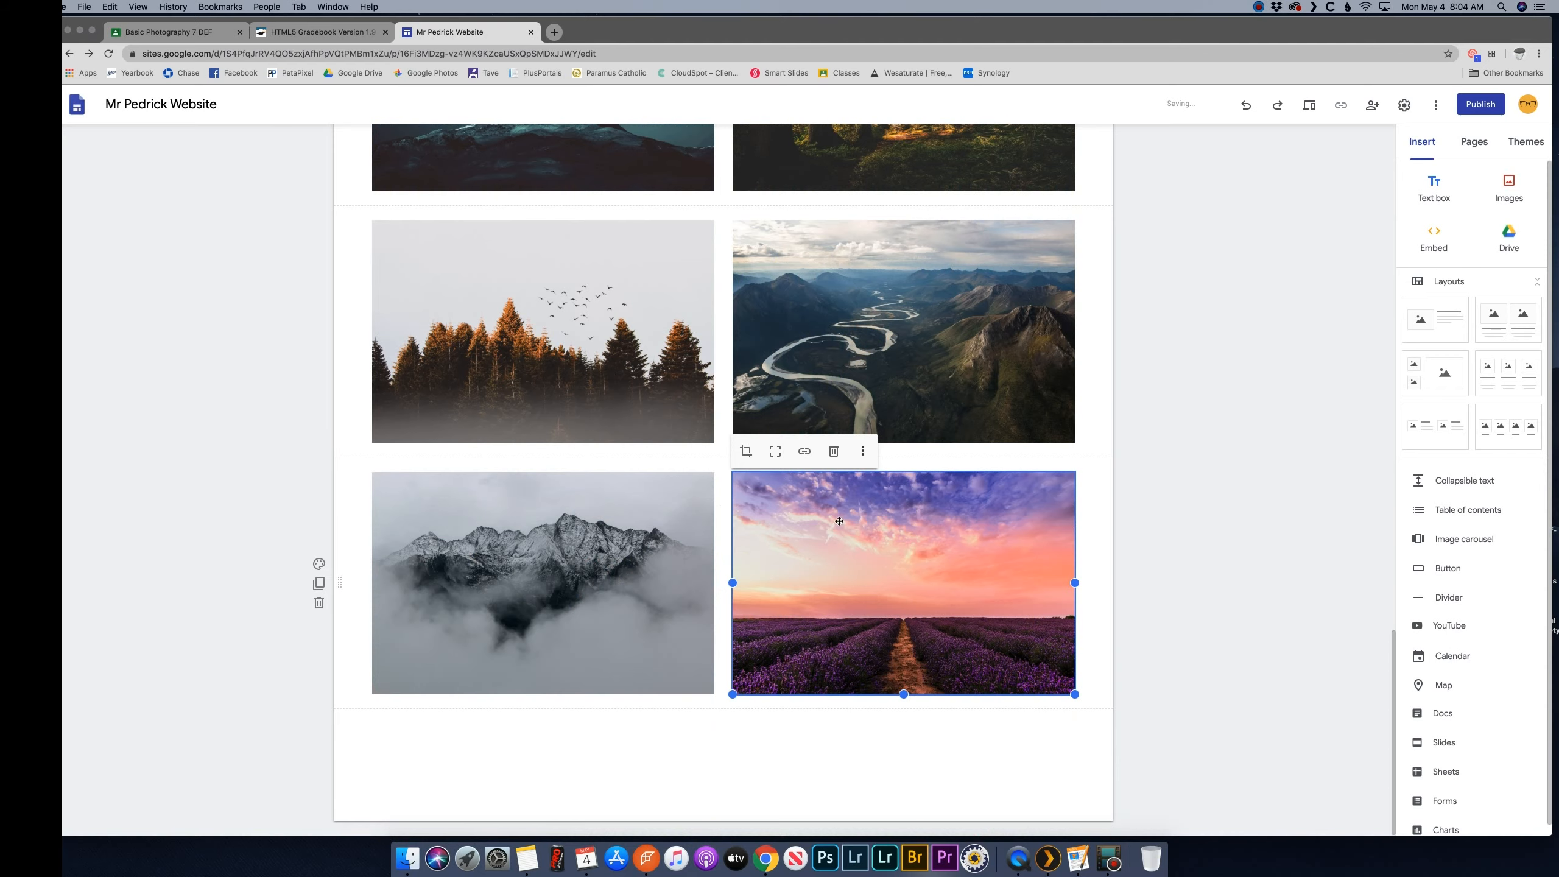
Look through the uploaded photos and their two-column arrangement on the Portfolio page
scroll(1158, 604, up, 15)
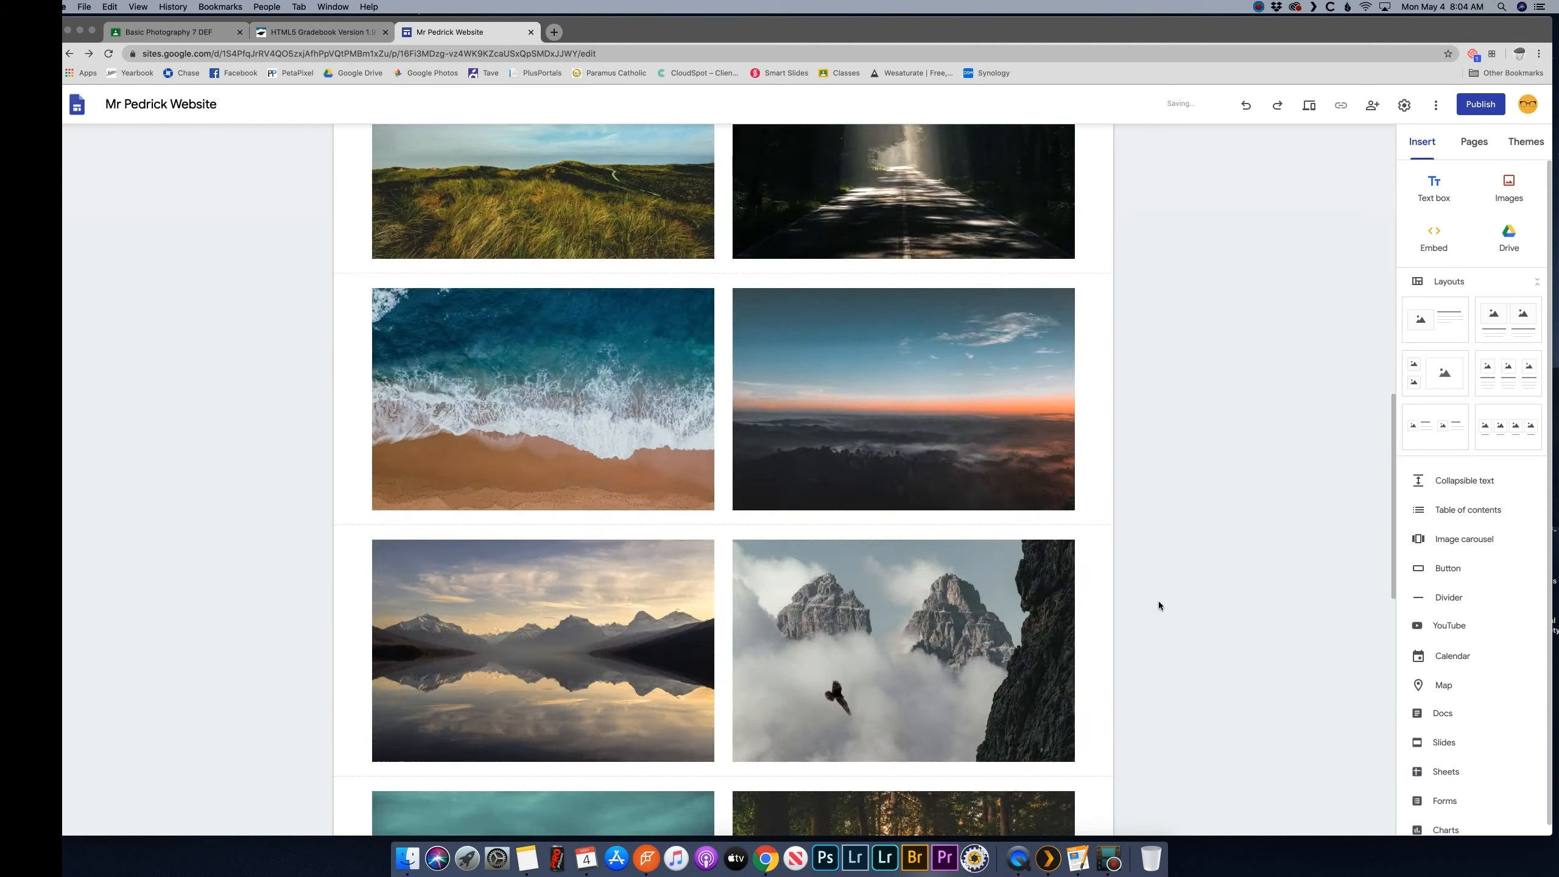
scroll(1159, 604, down, 20)
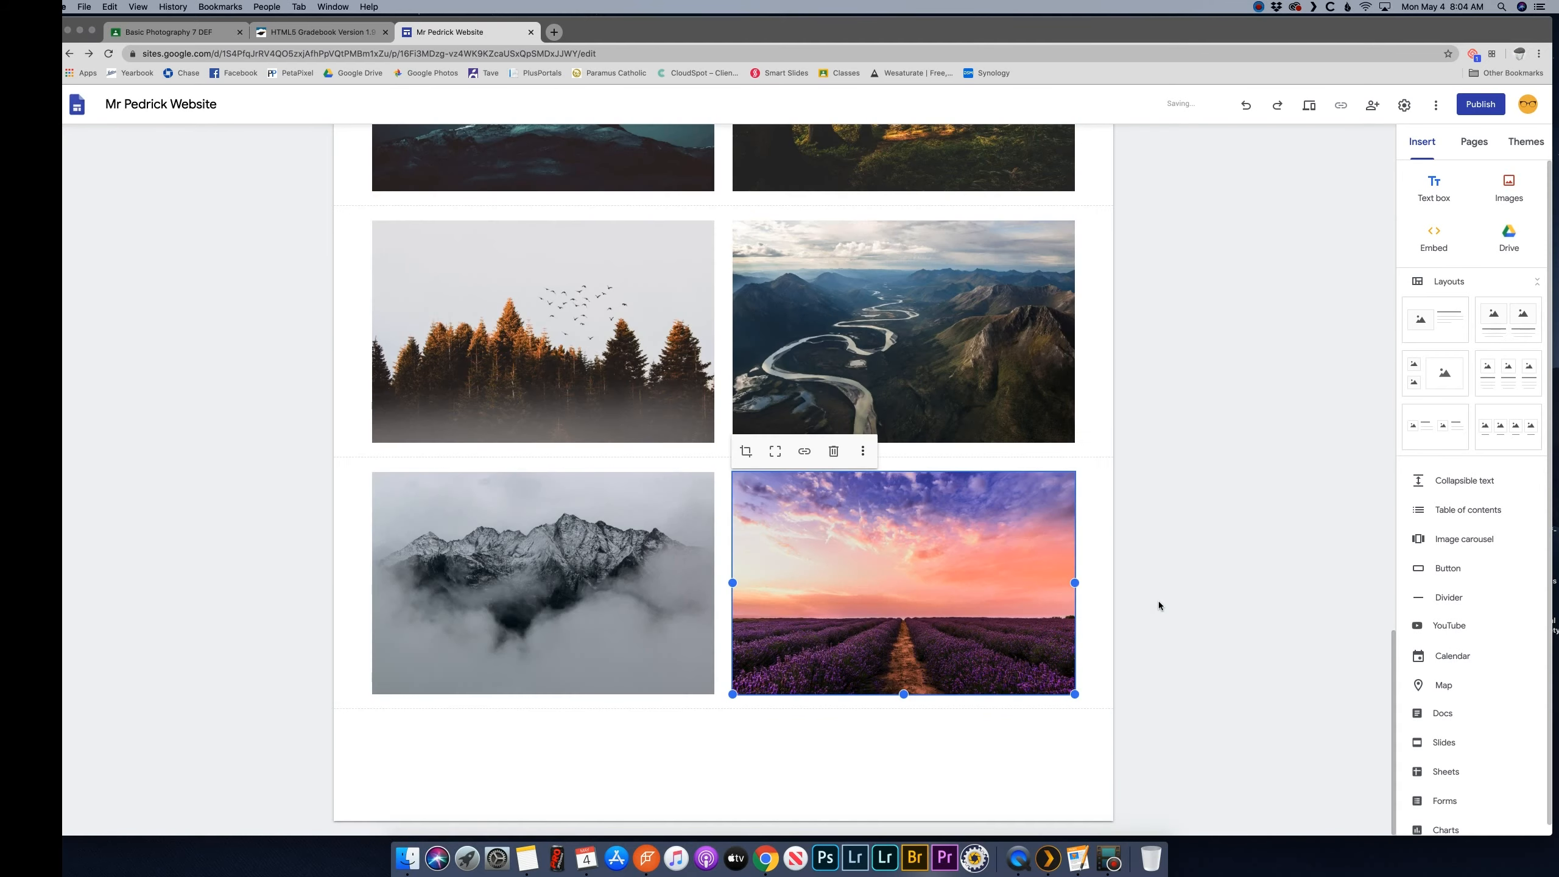
scroll(1159, 605, up, 9)
scroll(1160, 606, up, 10)
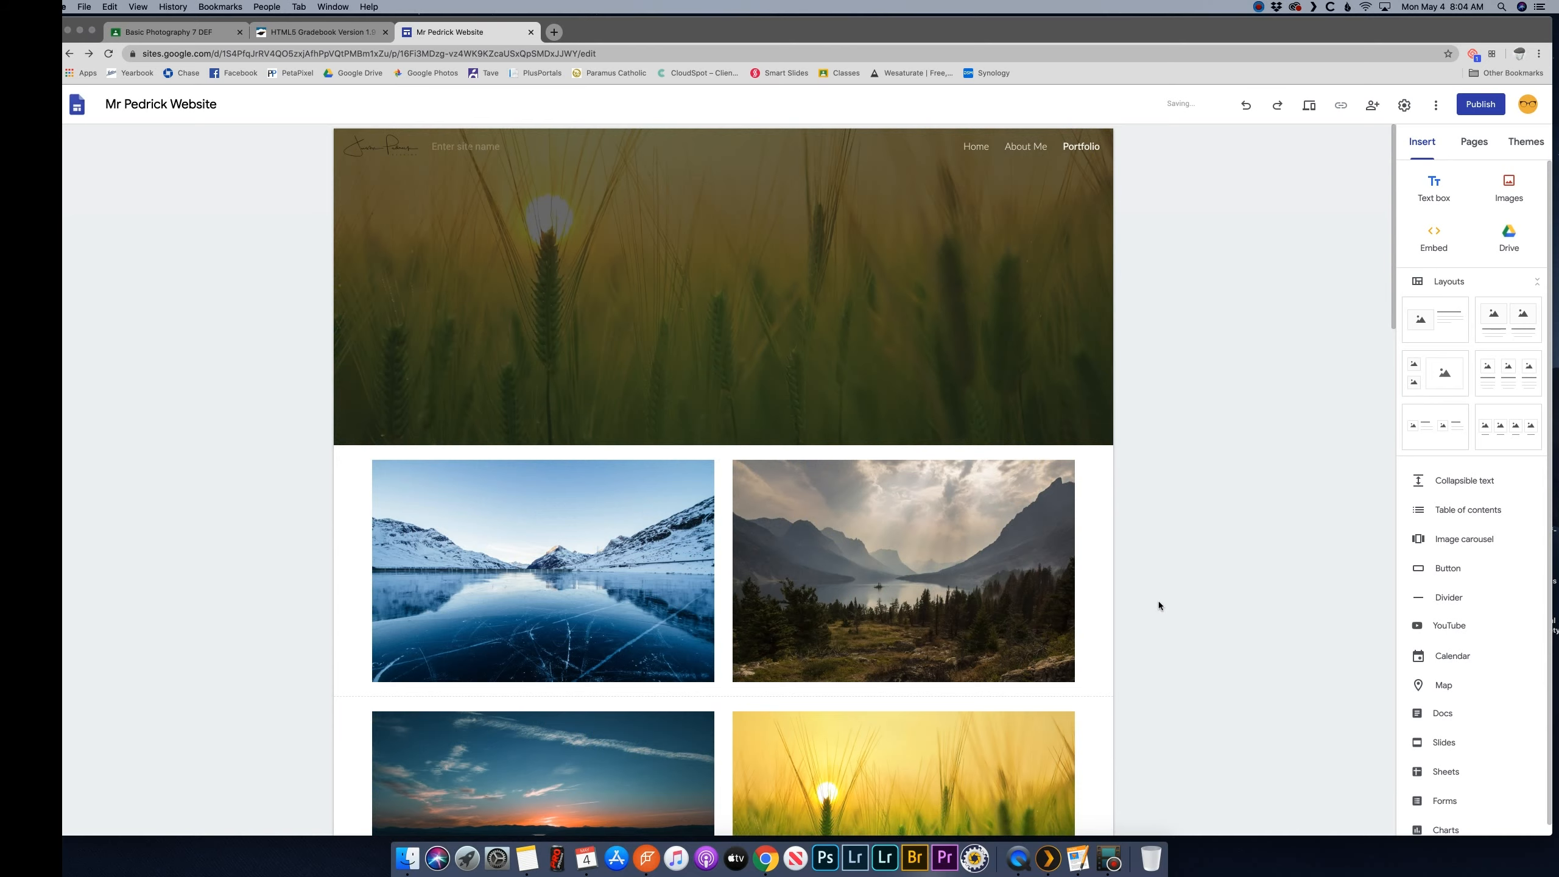
scroll(1160, 605, down, 1)
scroll(1158, 605, down, 20)
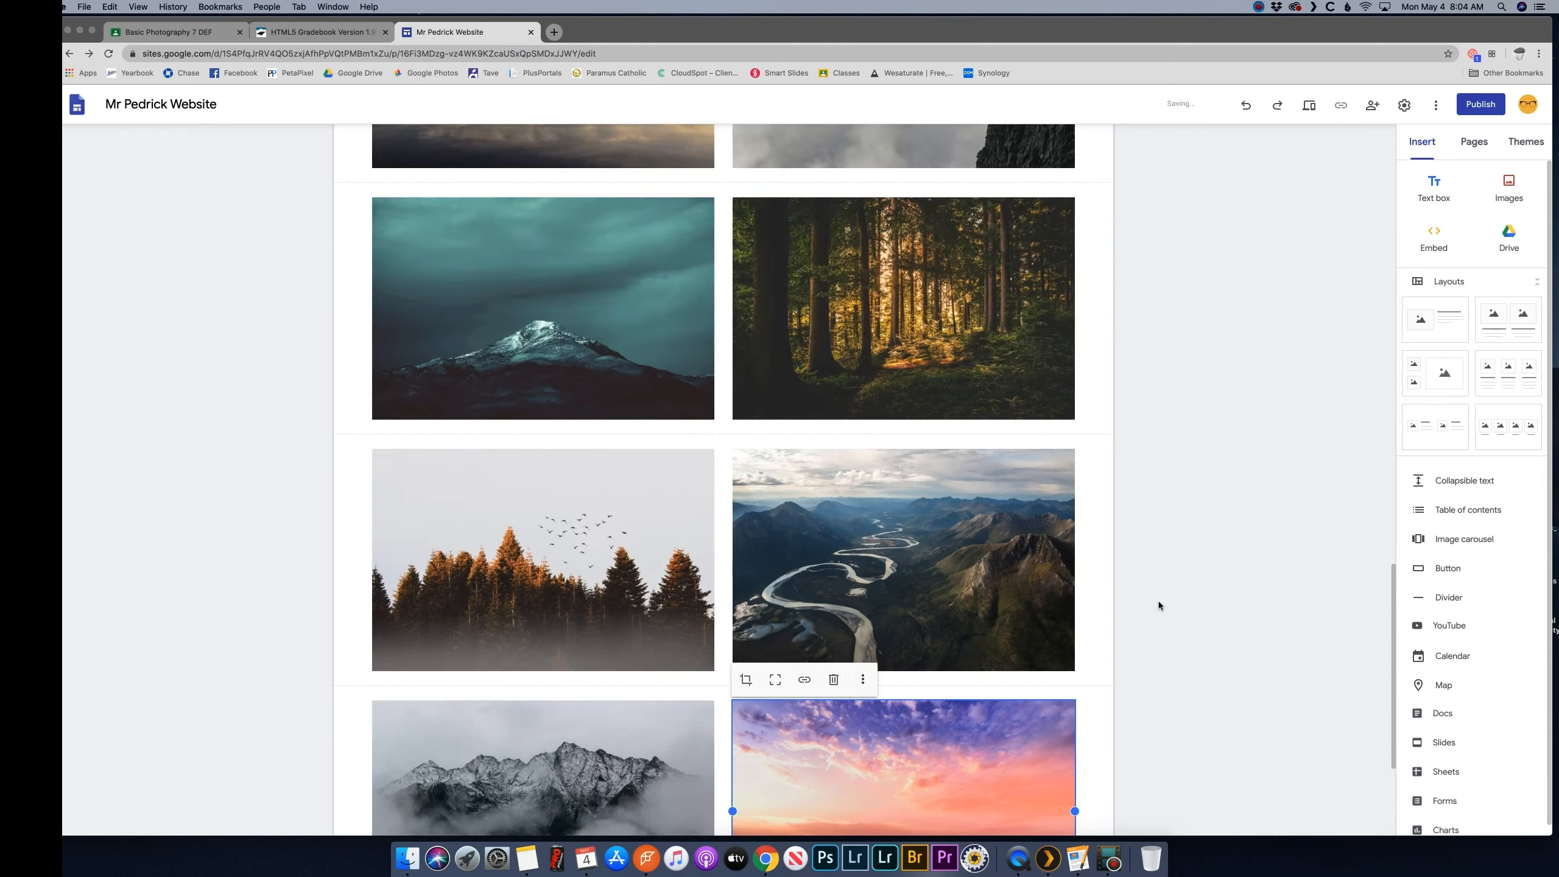
scroll(1158, 605, up, 20)
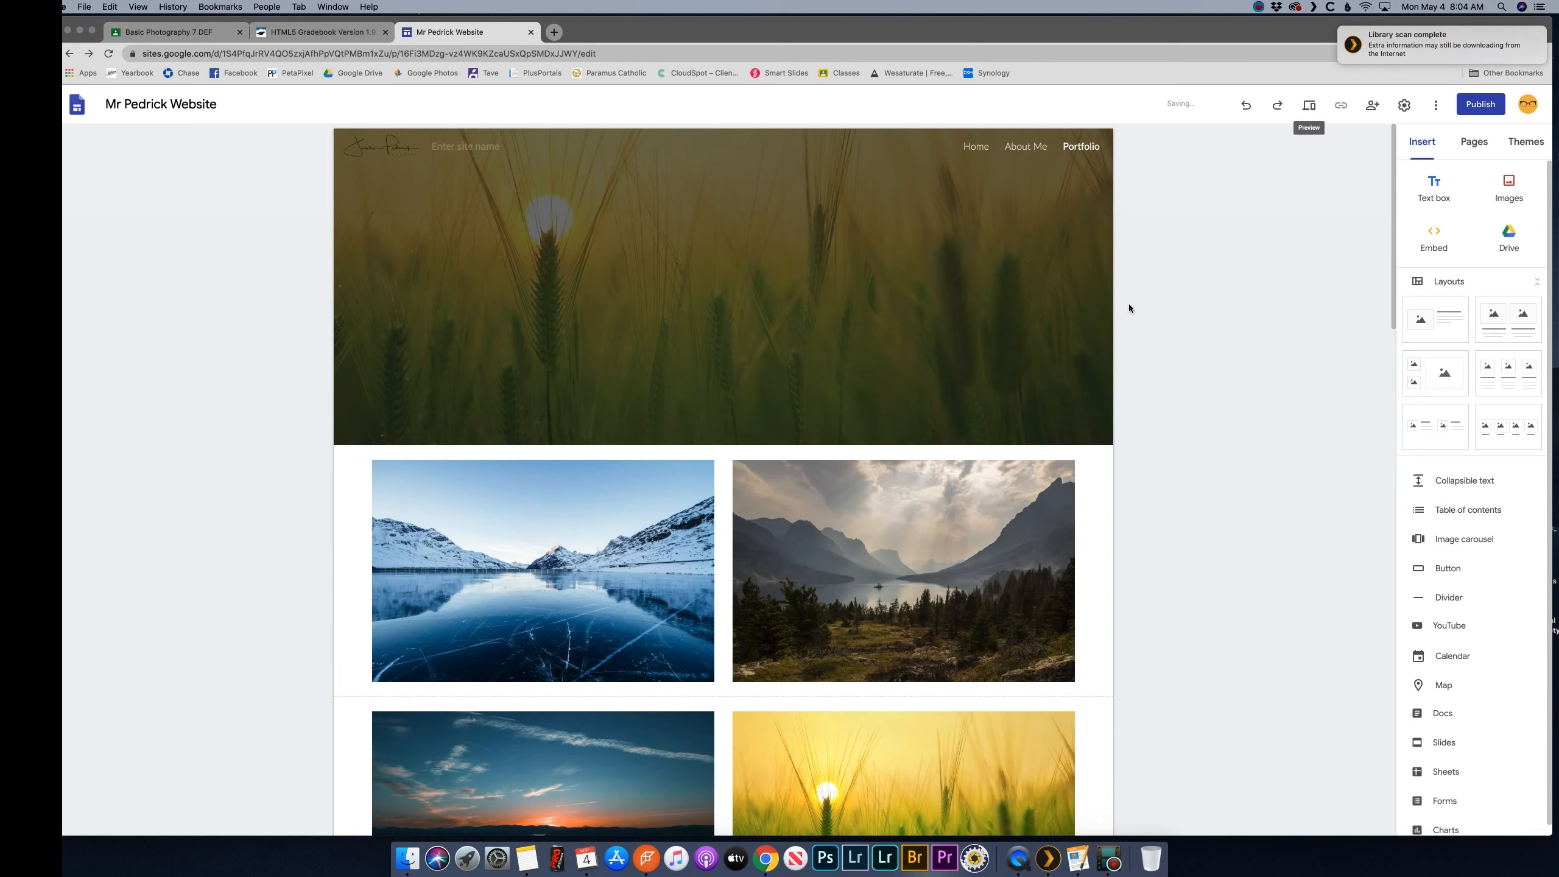
Preview the site from the Home page, following the forest photo's link to review the Portfolio gallery
click(977, 147)
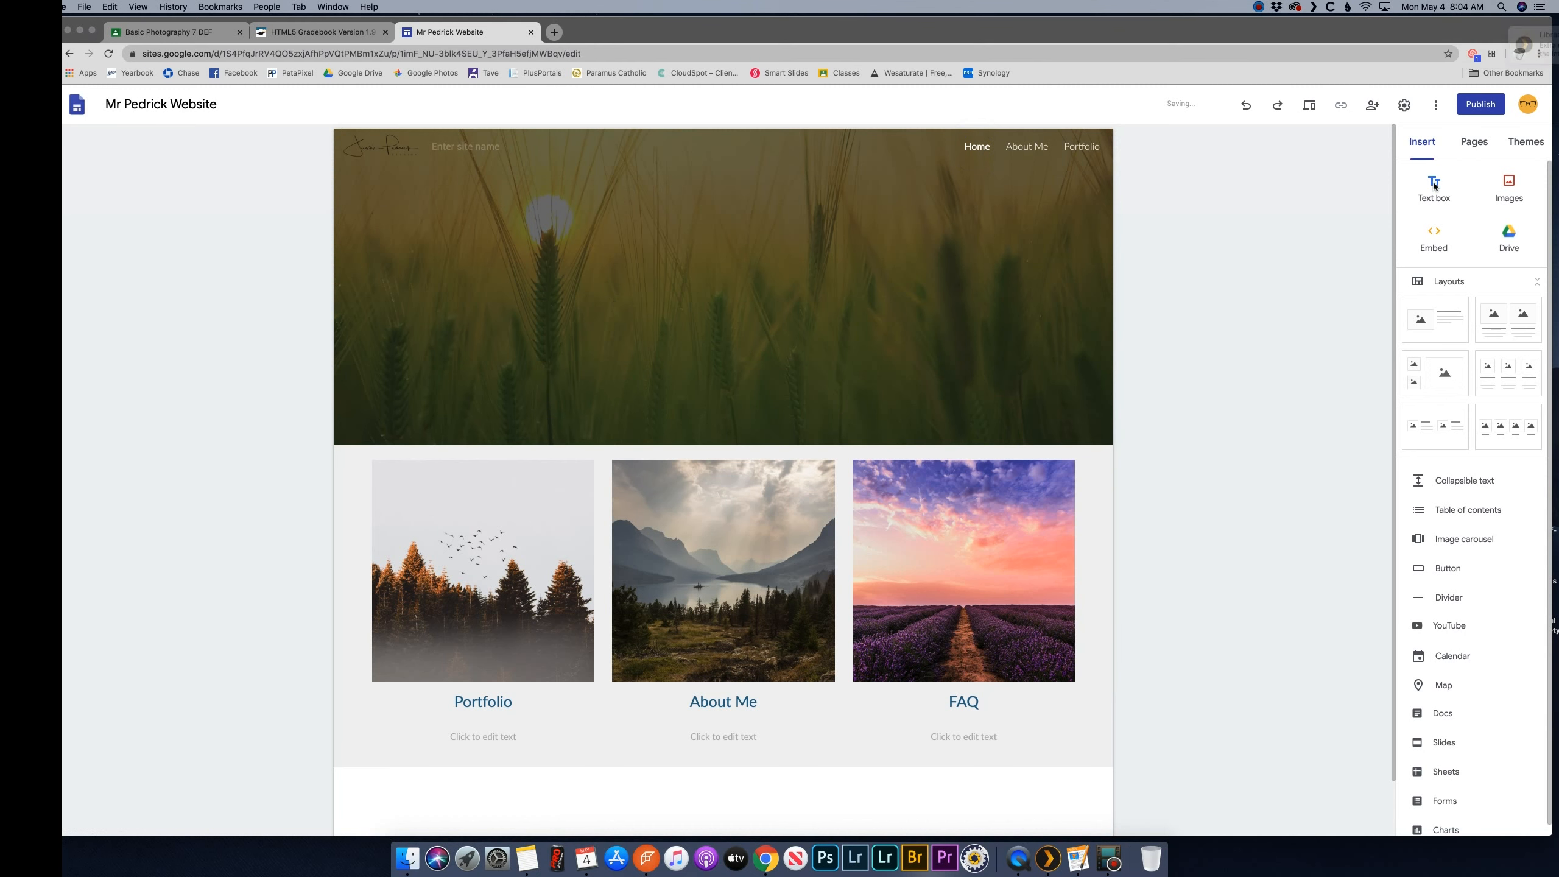
click(1311, 108)
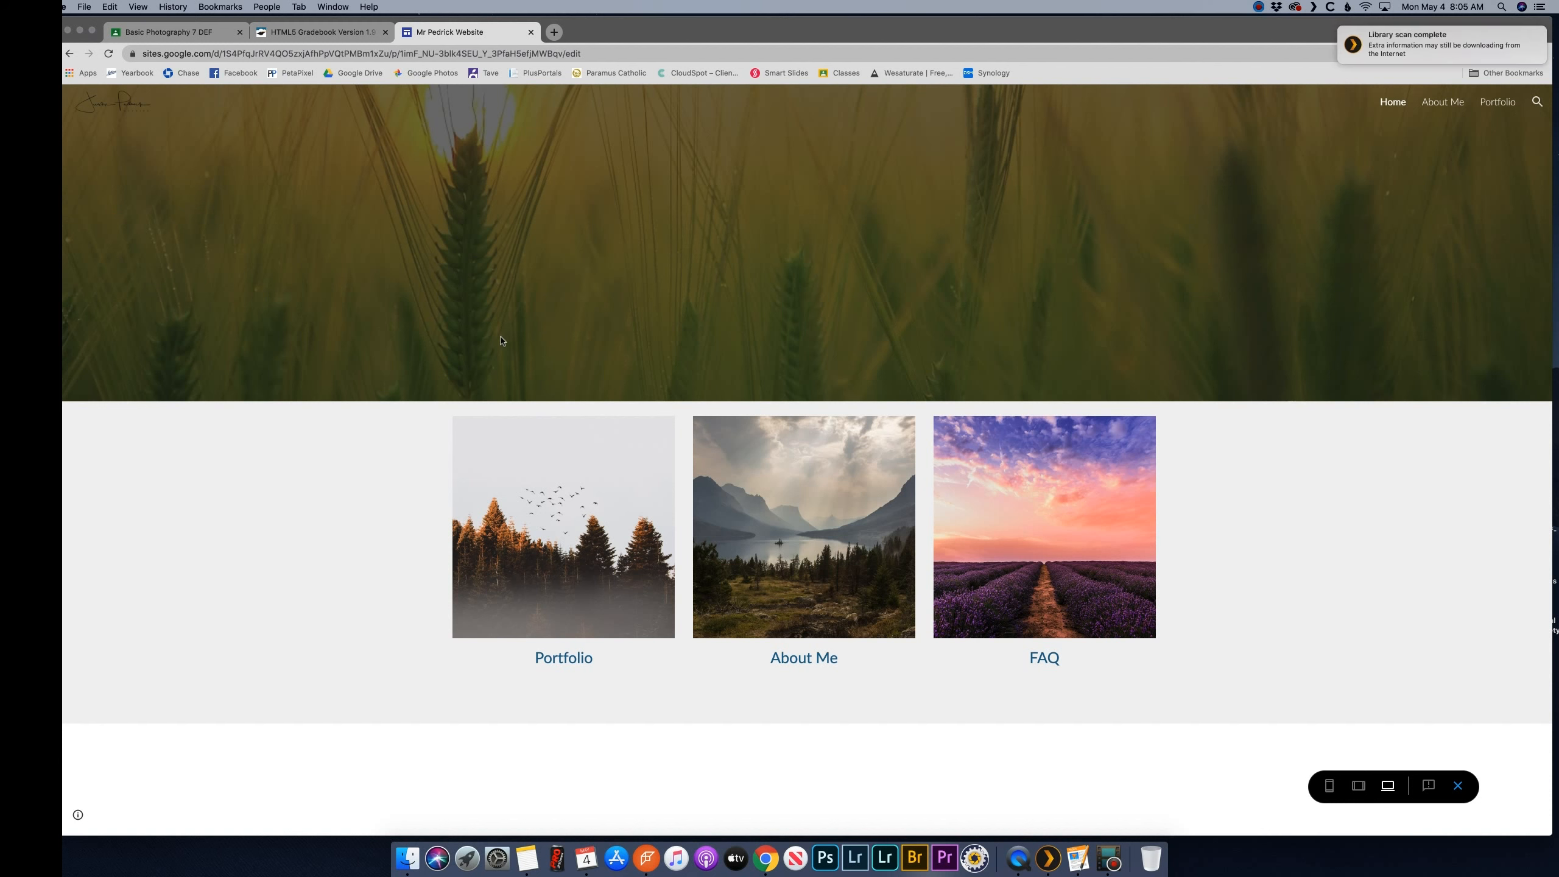
click(572, 550)
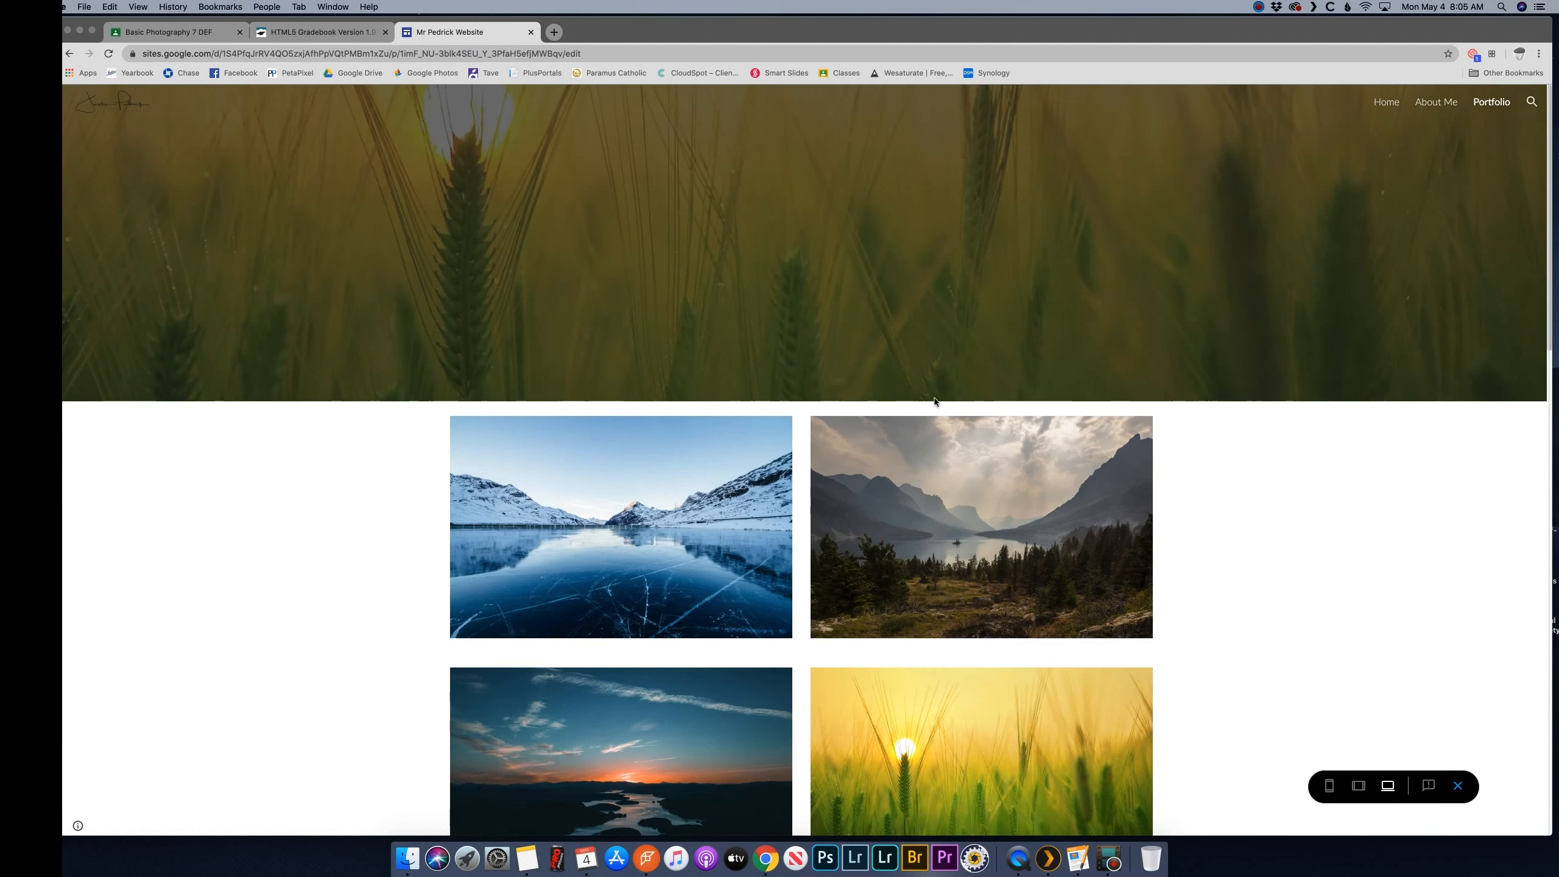
scroll(1324, 377, down, 5)
scroll(1323, 378, down, 12)
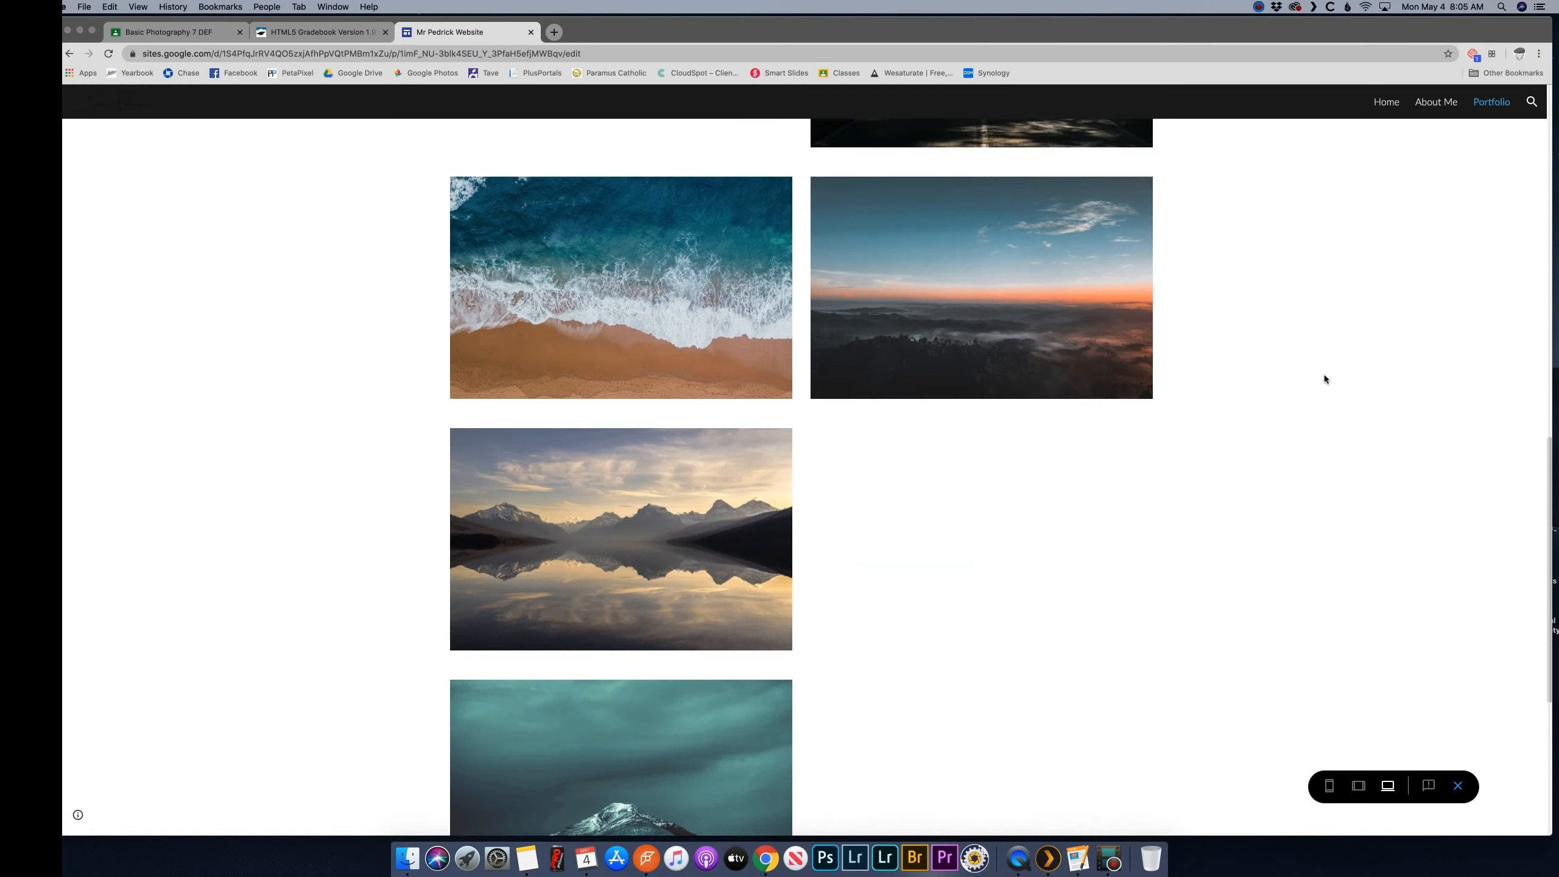
scroll(1320, 375, up, 18)
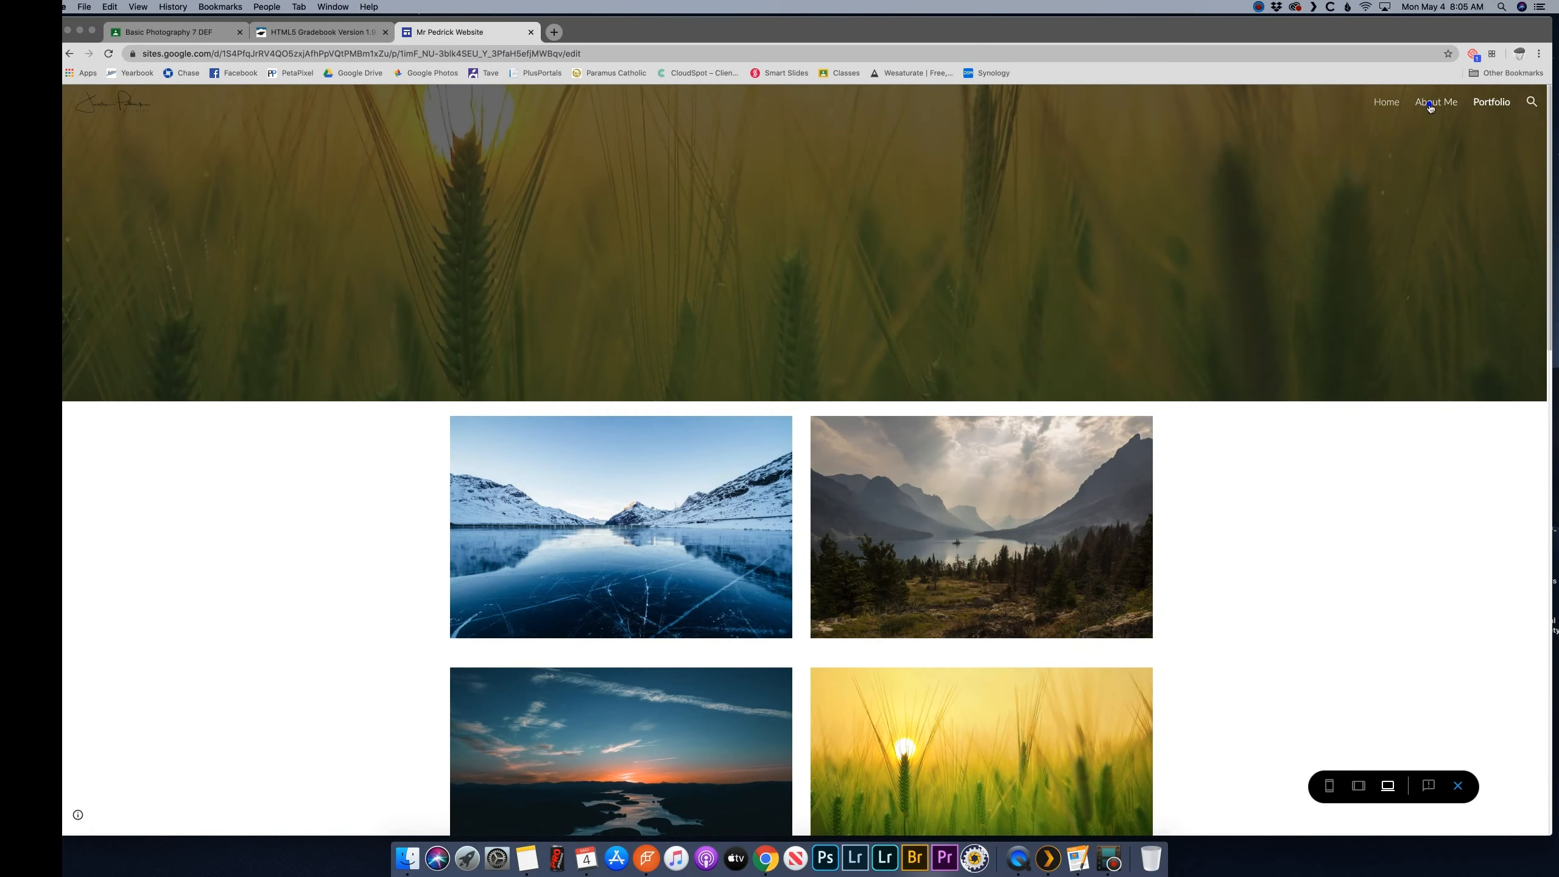
Check the site navigation in the preview by visiting the About Me, Portfolio and Home pages
click(1430, 105)
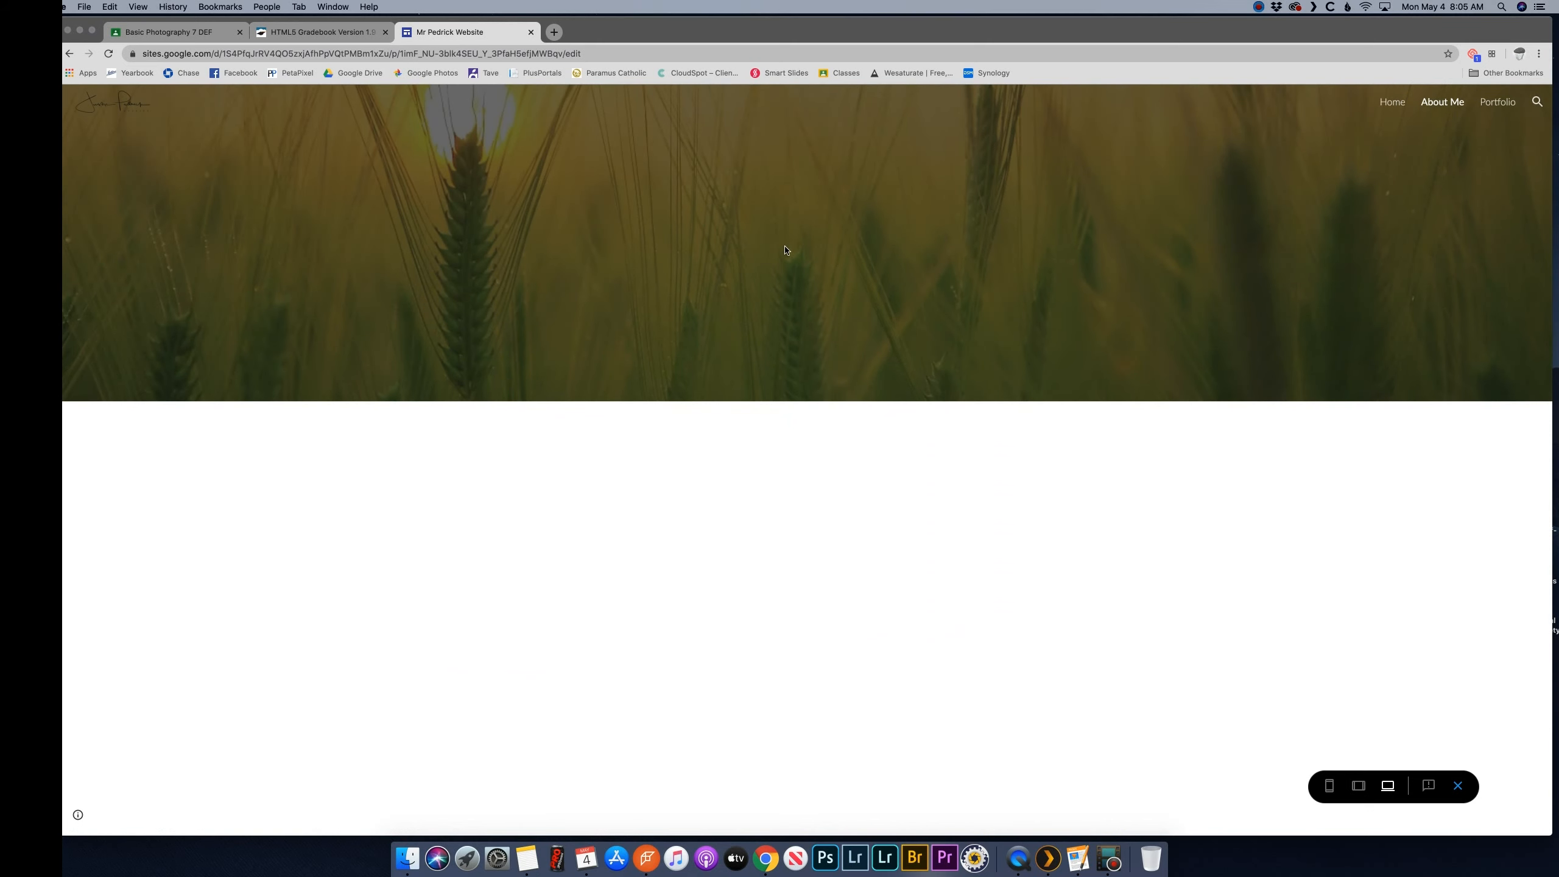
click(1510, 106)
click(1420, 105)
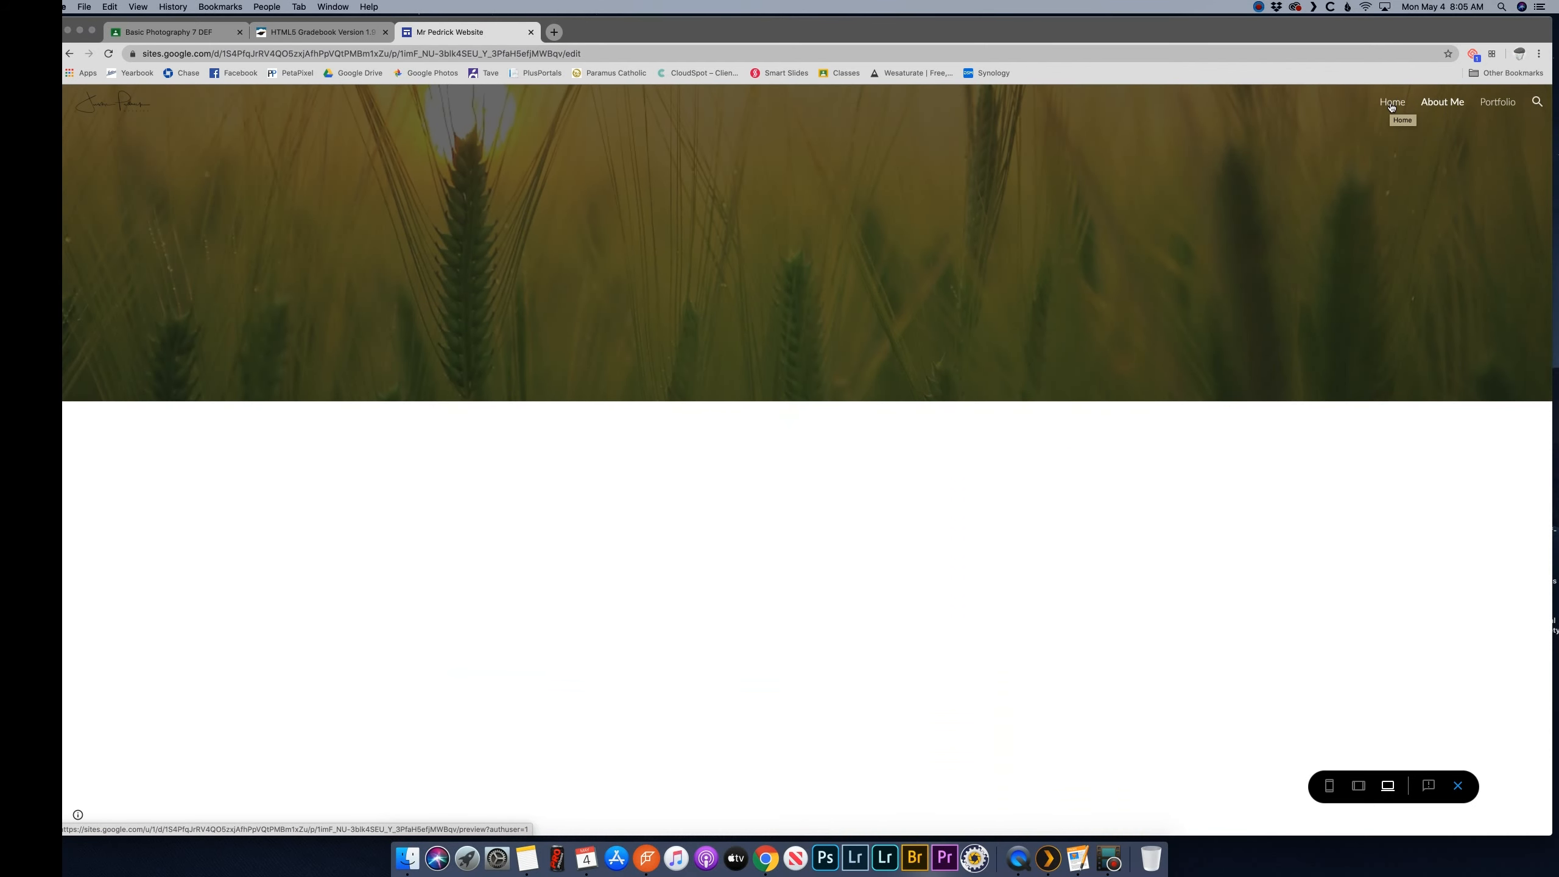
click(1392, 104)
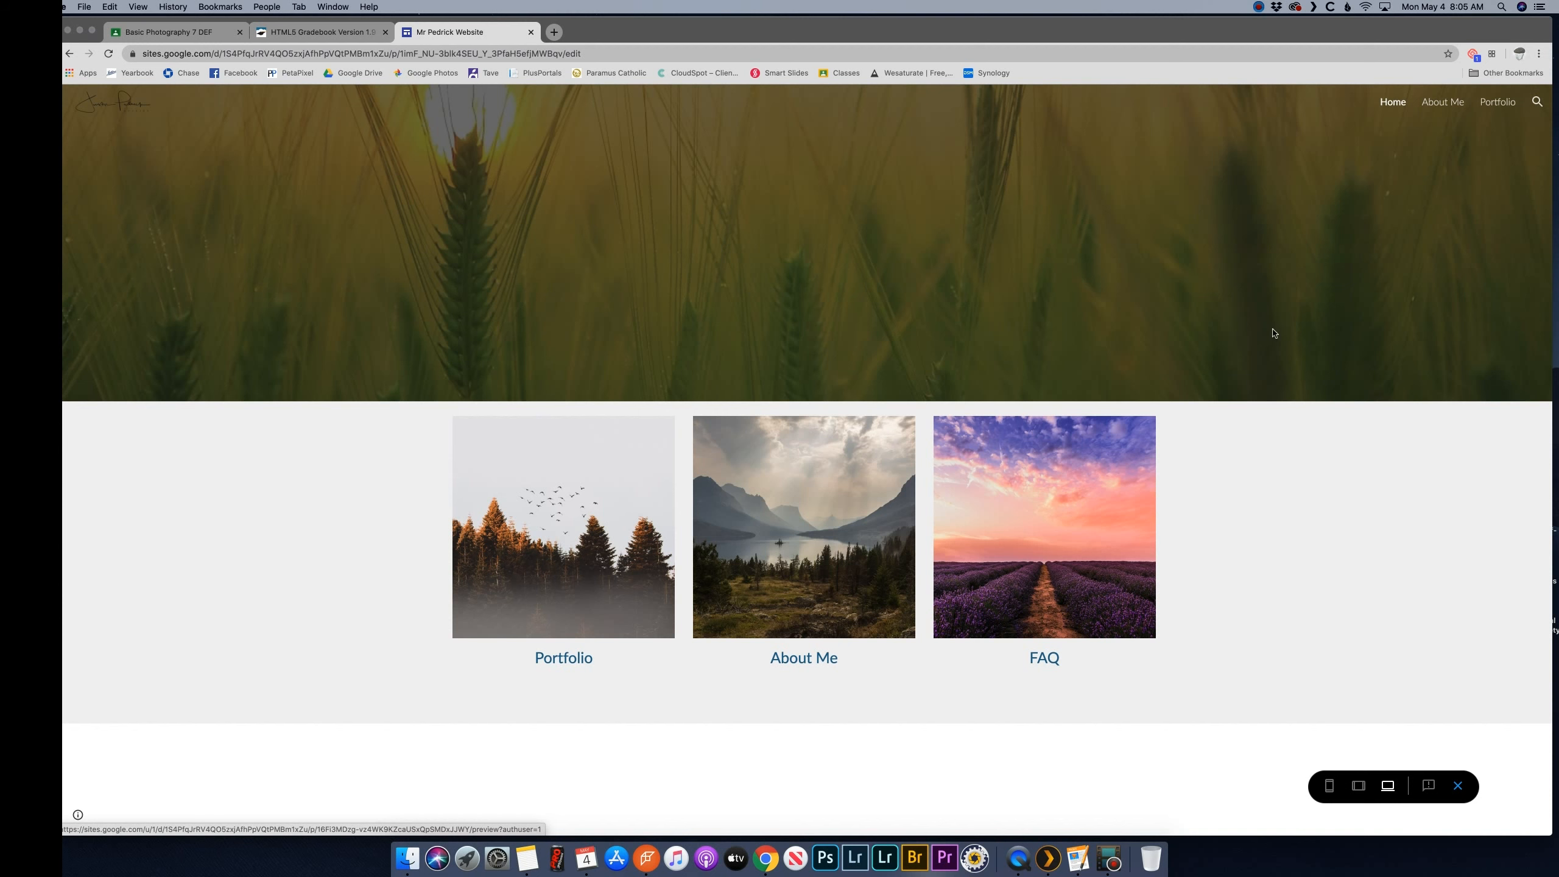
click(1445, 110)
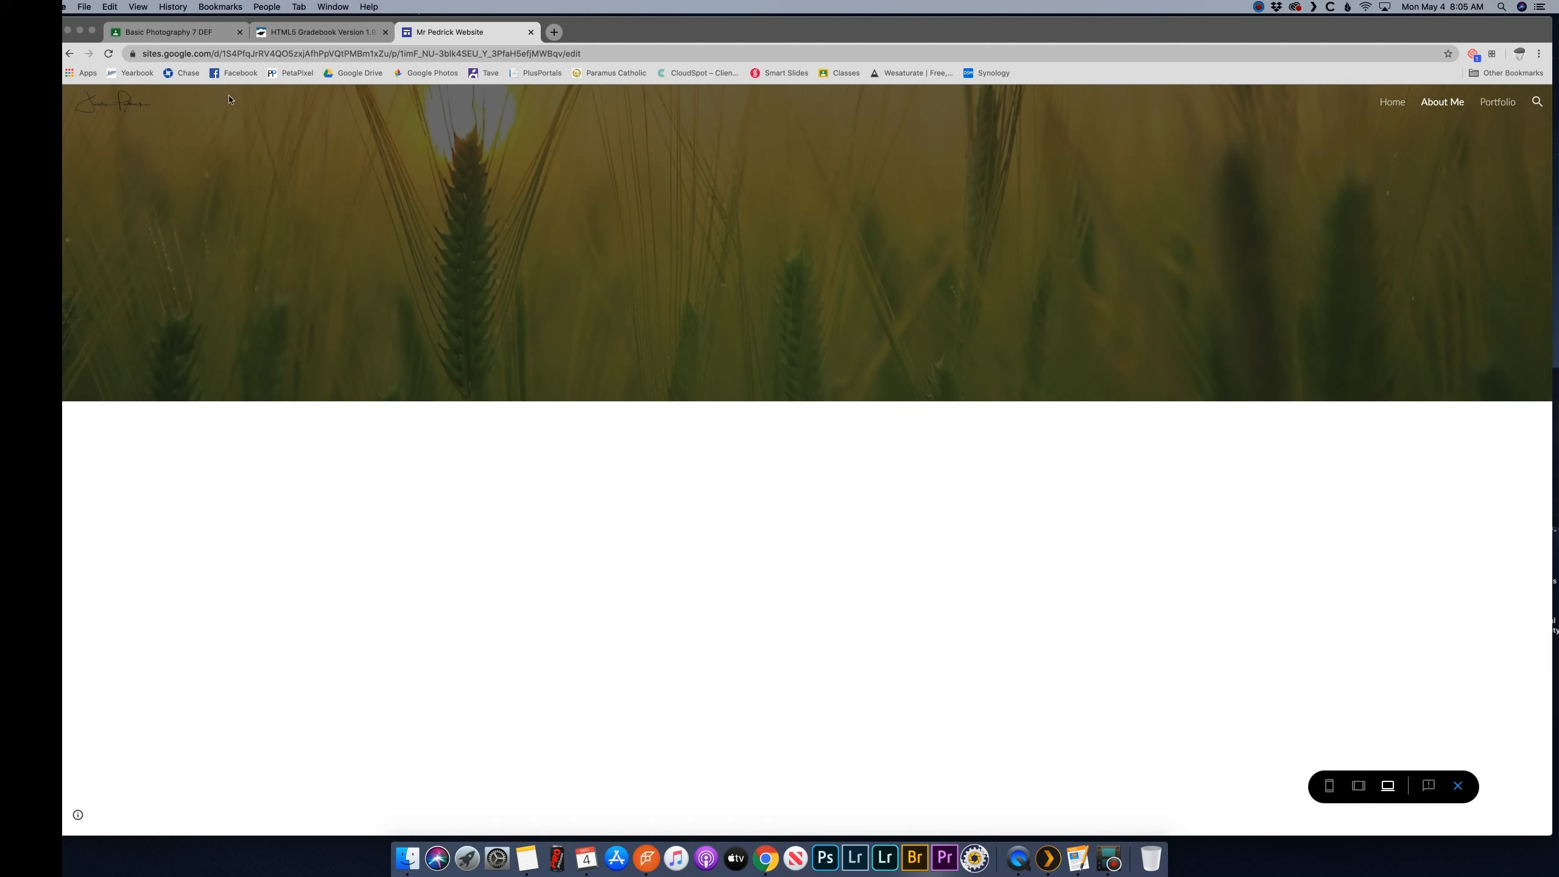
Preview the site at tablet size and review how the Portfolio gallery's photos are arranged
click(1359, 788)
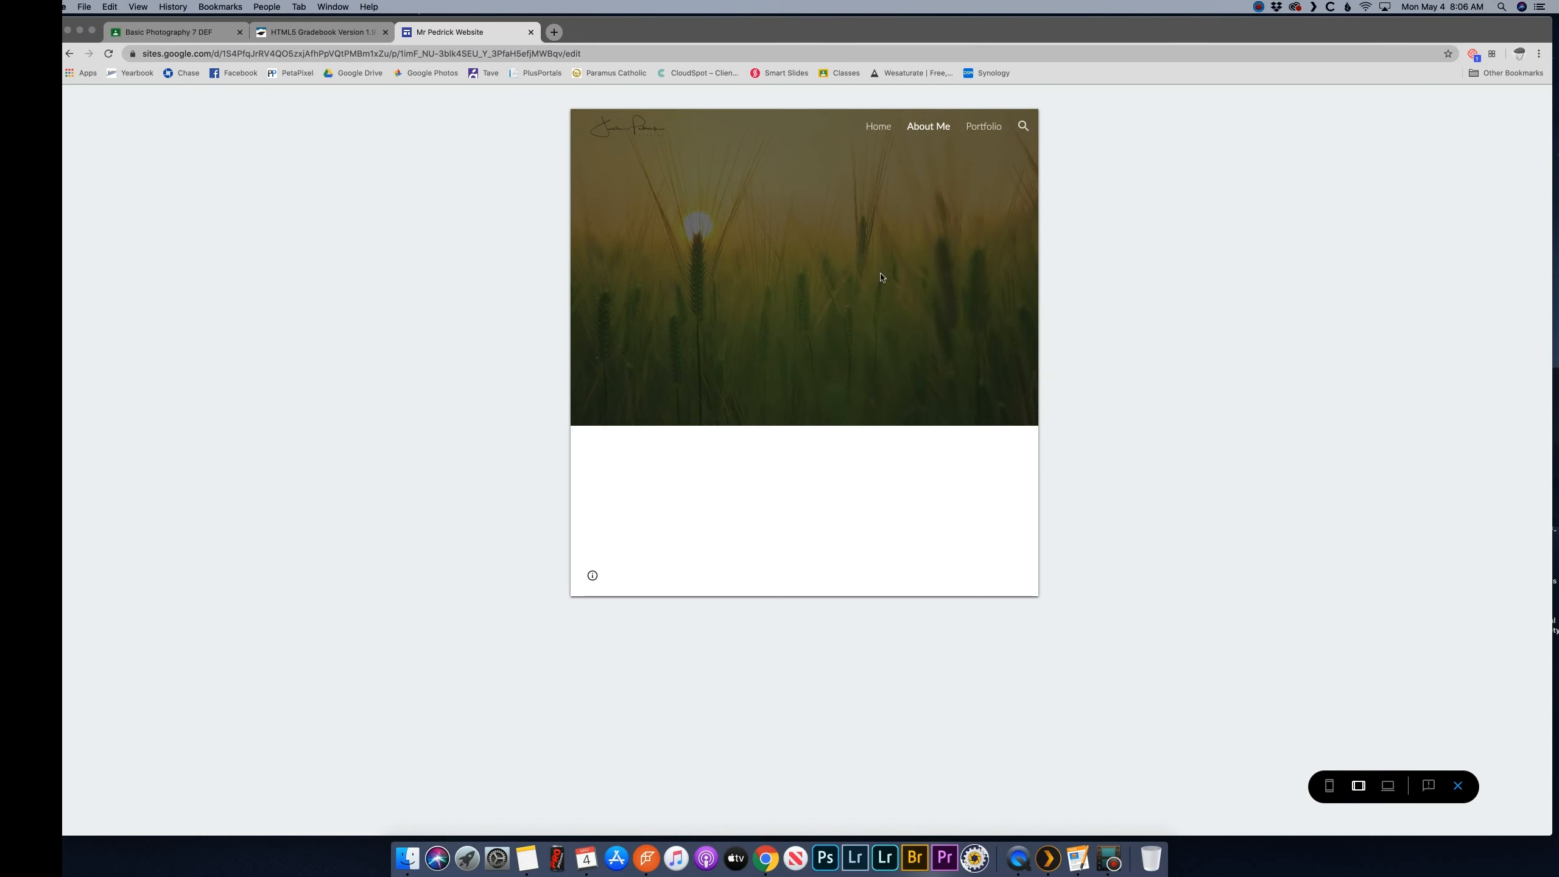
click(984, 126)
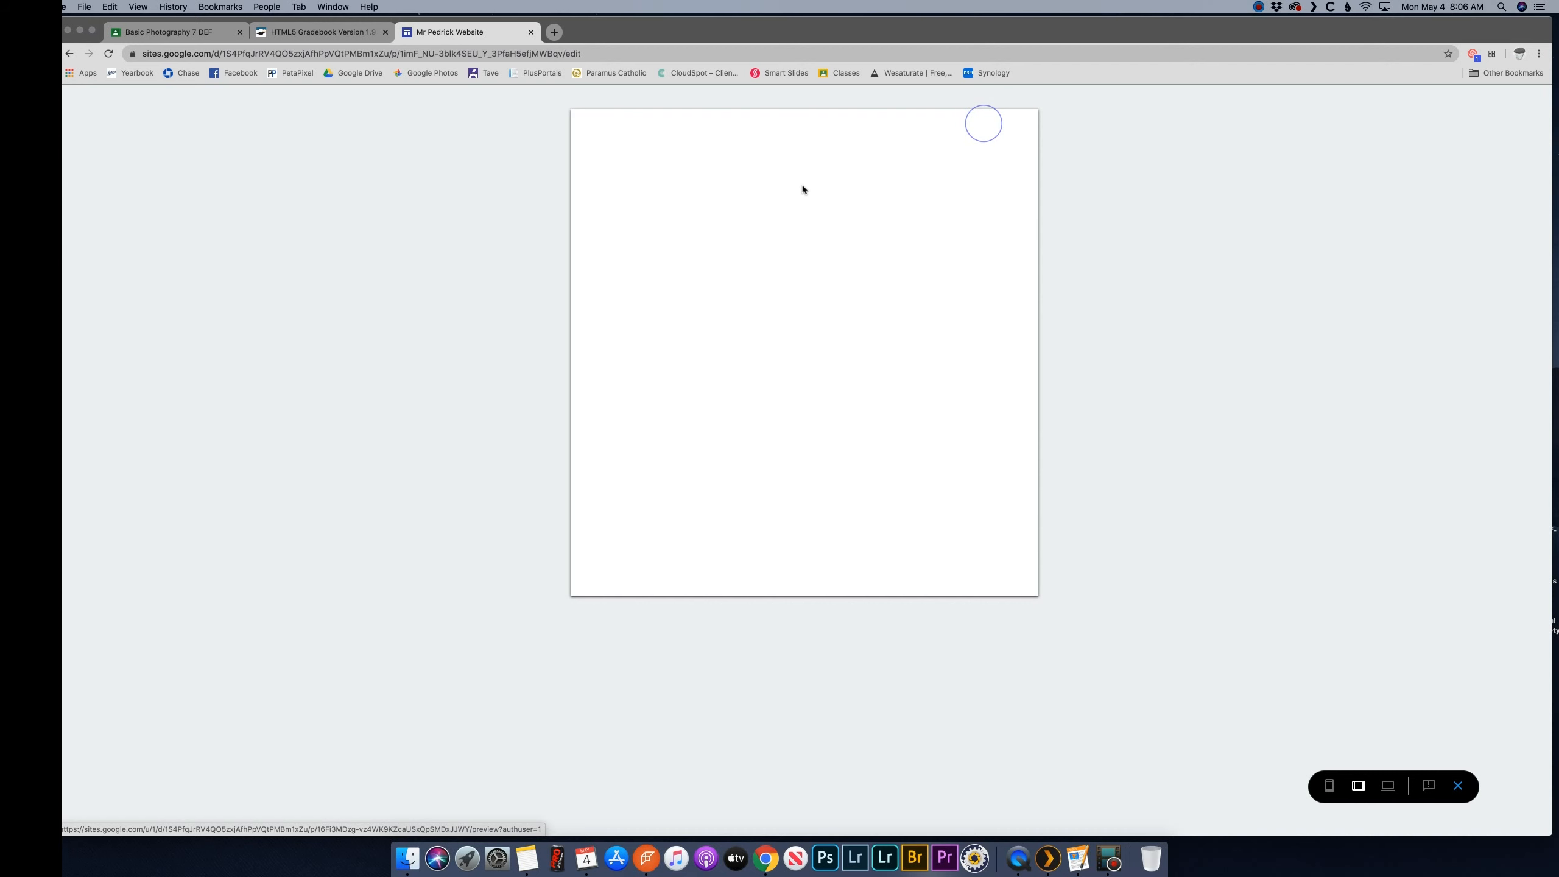
scroll(838, 243, down, 5)
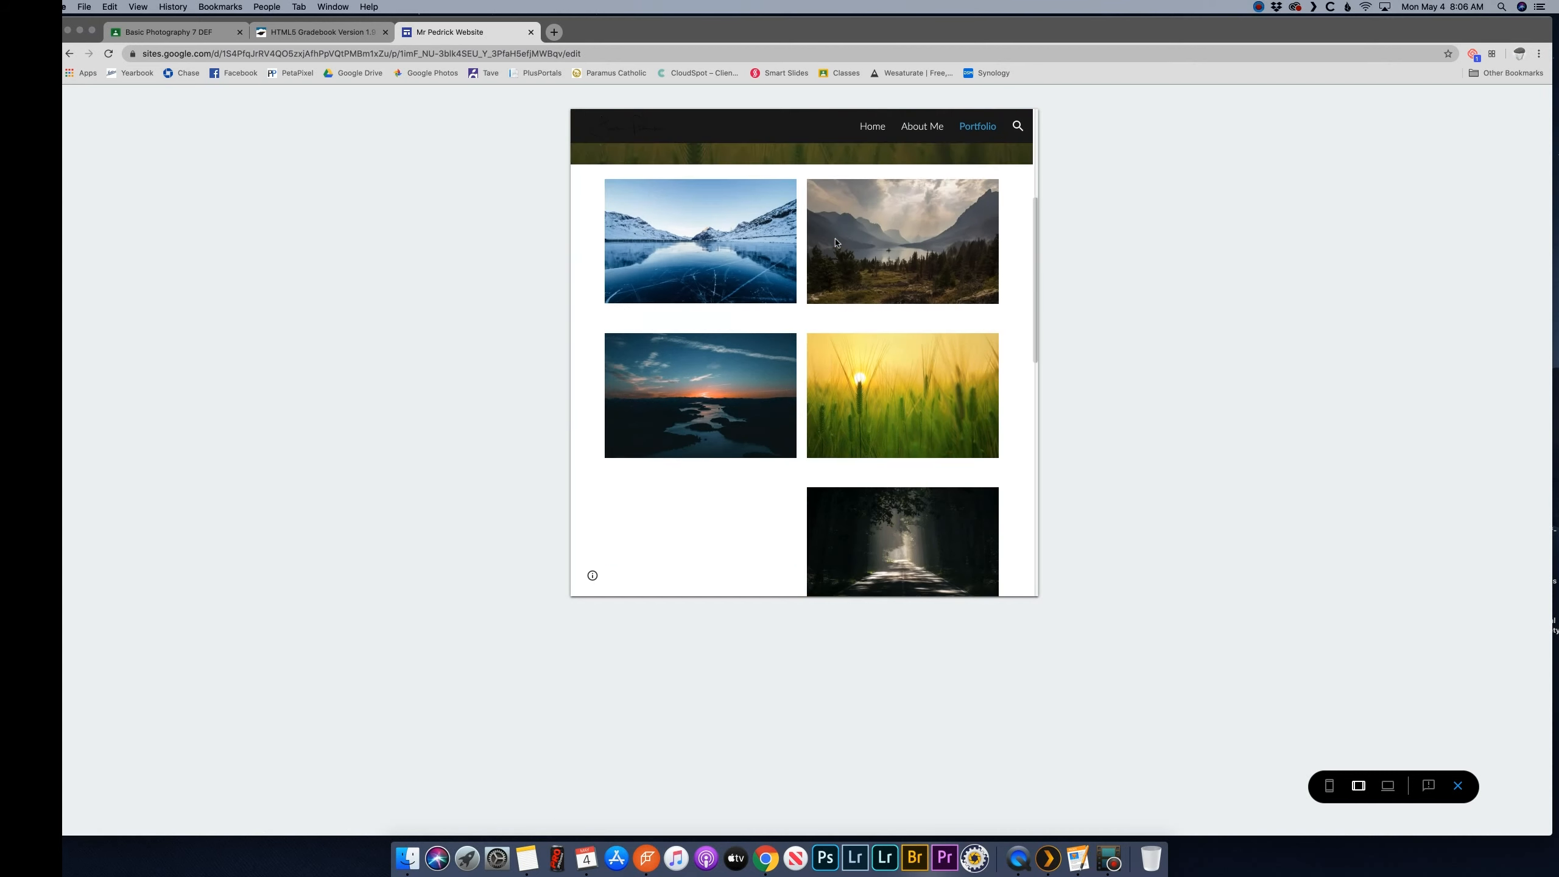
scroll(836, 243, down, 10)
scroll(836, 243, up, 15)
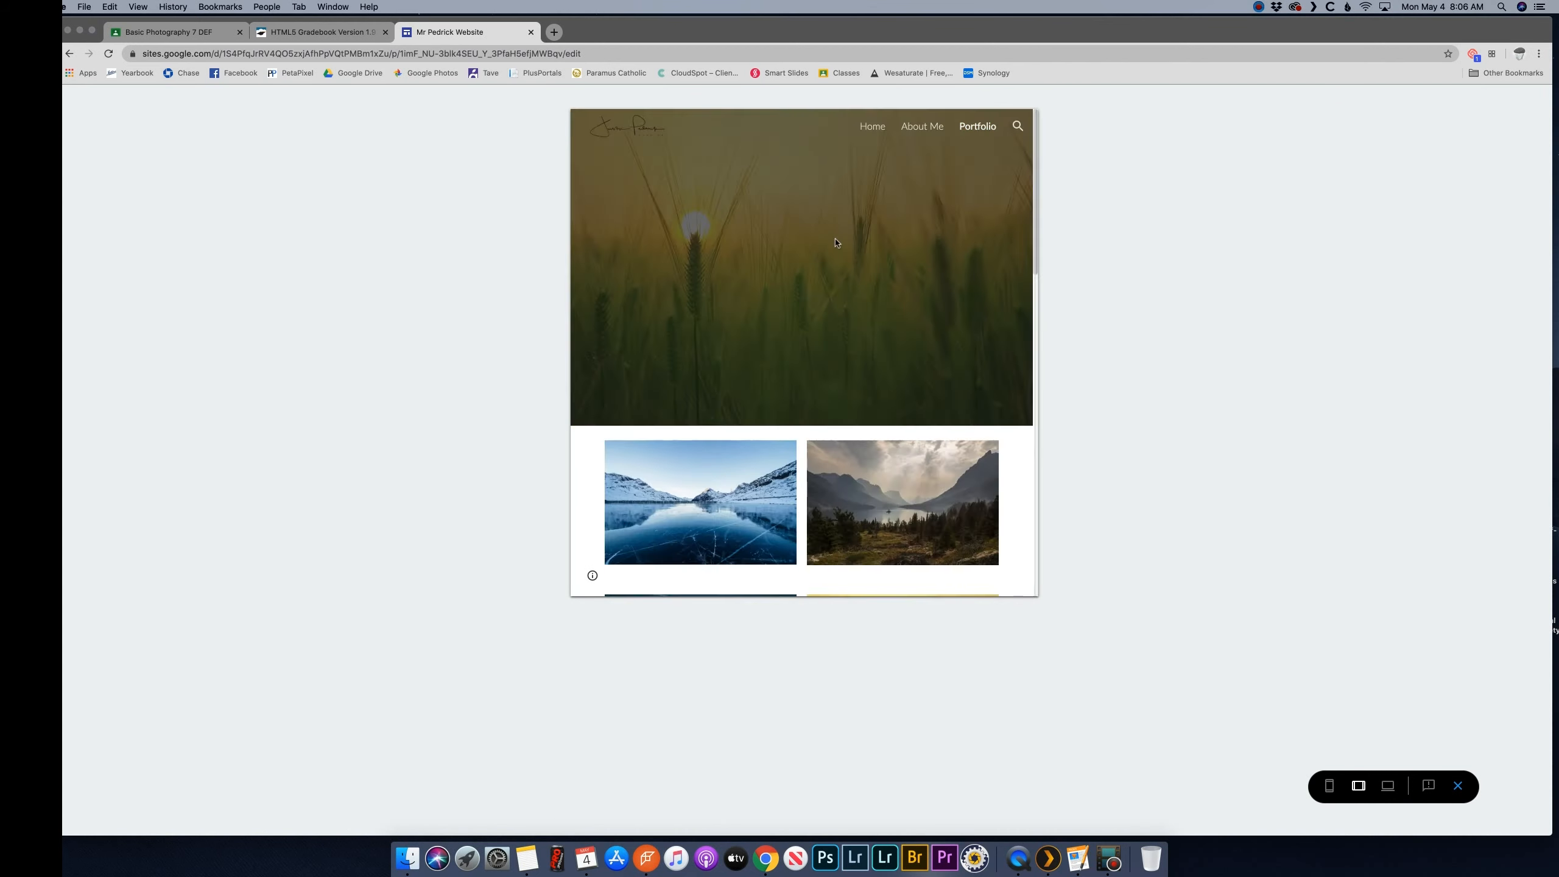
scroll(835, 241, down, 10)
scroll(836, 242, up, 10)
scroll(822, 306, down, 5)
scroll(821, 305, up, 5)
scroll(821, 306, down, 5)
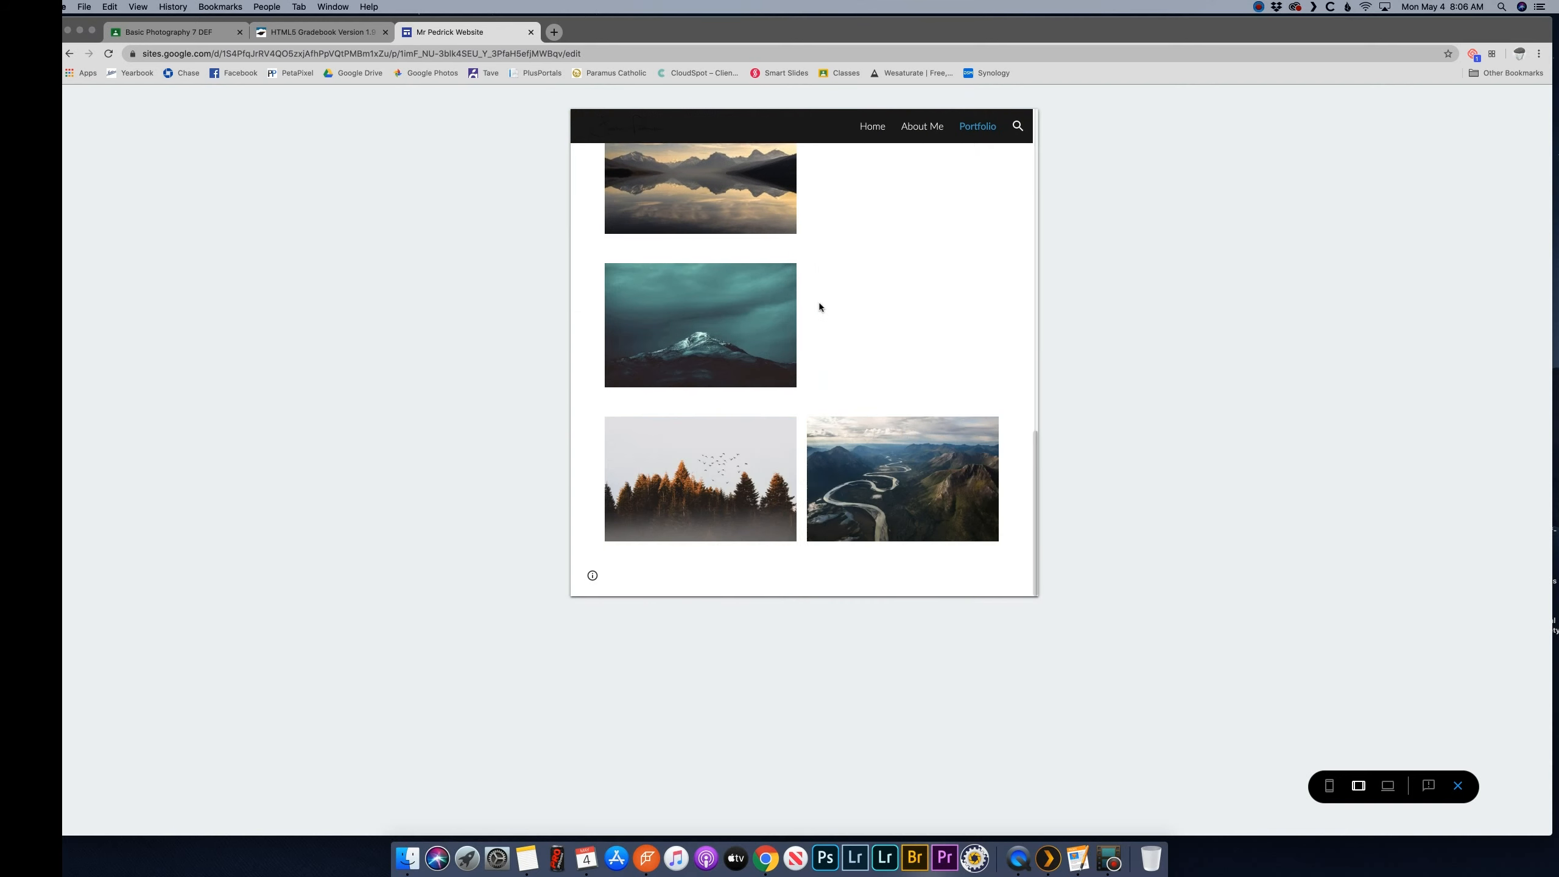
scroll(821, 306, up, 5)
scroll(821, 305, down, 5)
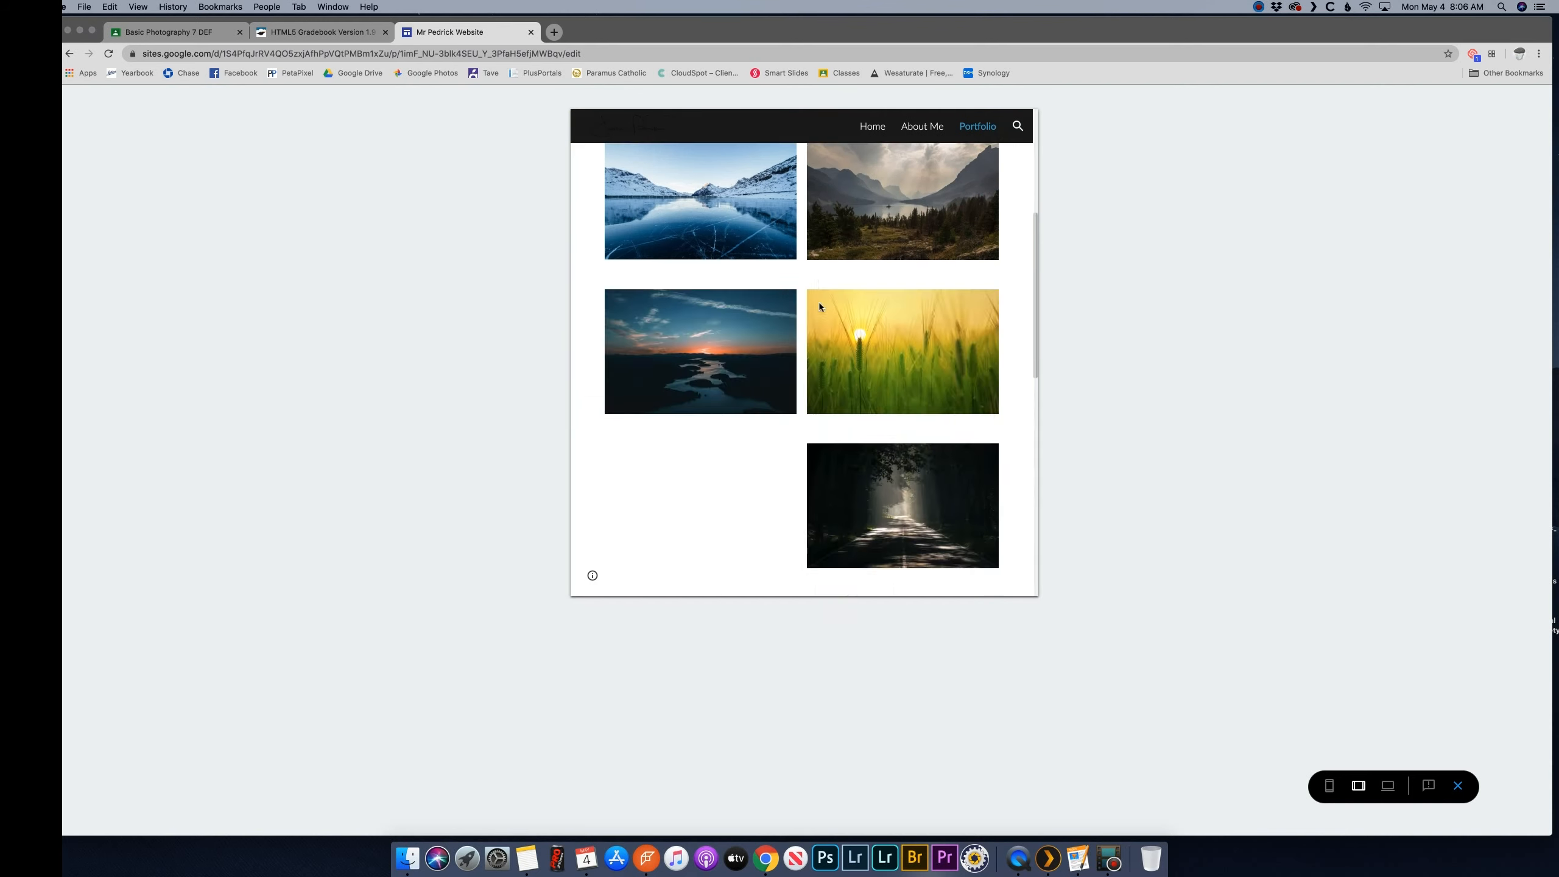
scroll(821, 305, up, 5)
scroll(821, 305, down, 10)
scroll(823, 307, up, 10)
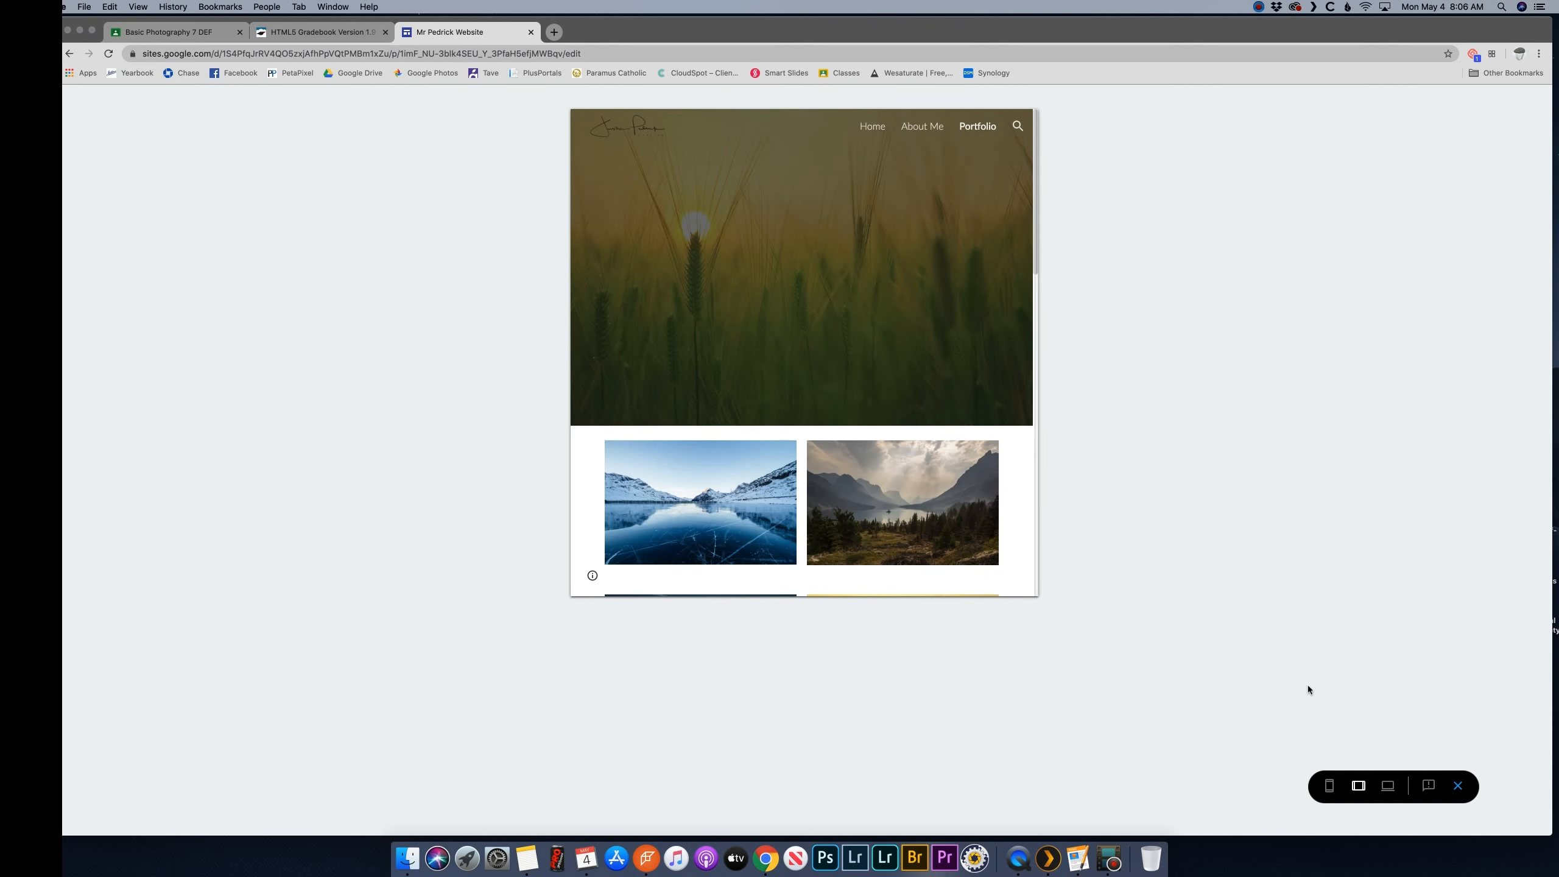
Switch the preview to phone size and look through the whole Portfolio gallery
click(1328, 787)
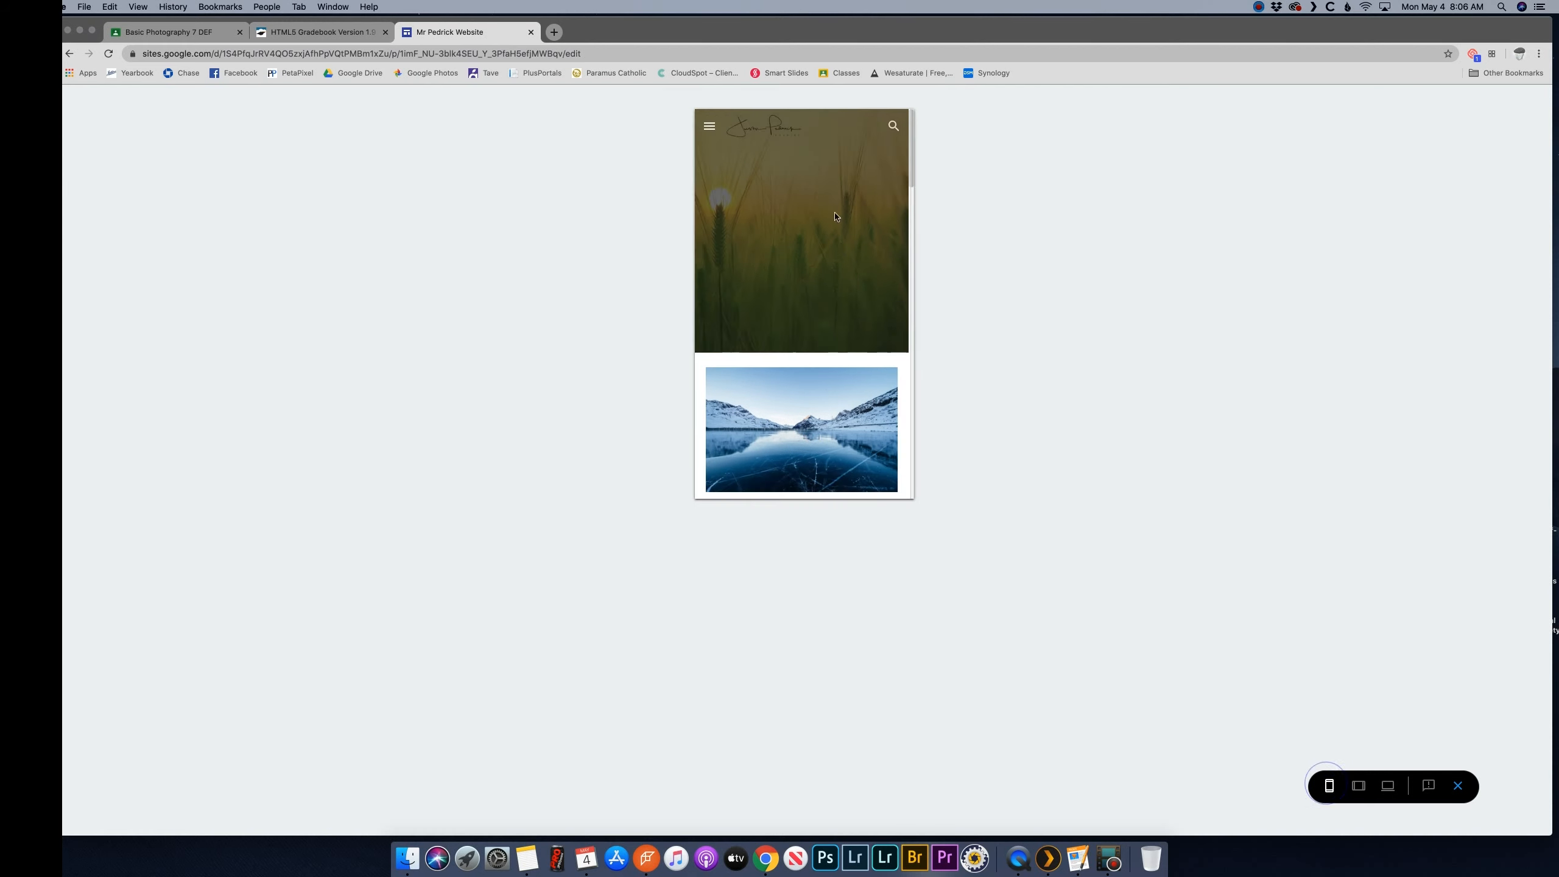
scroll(823, 207, down, 15)
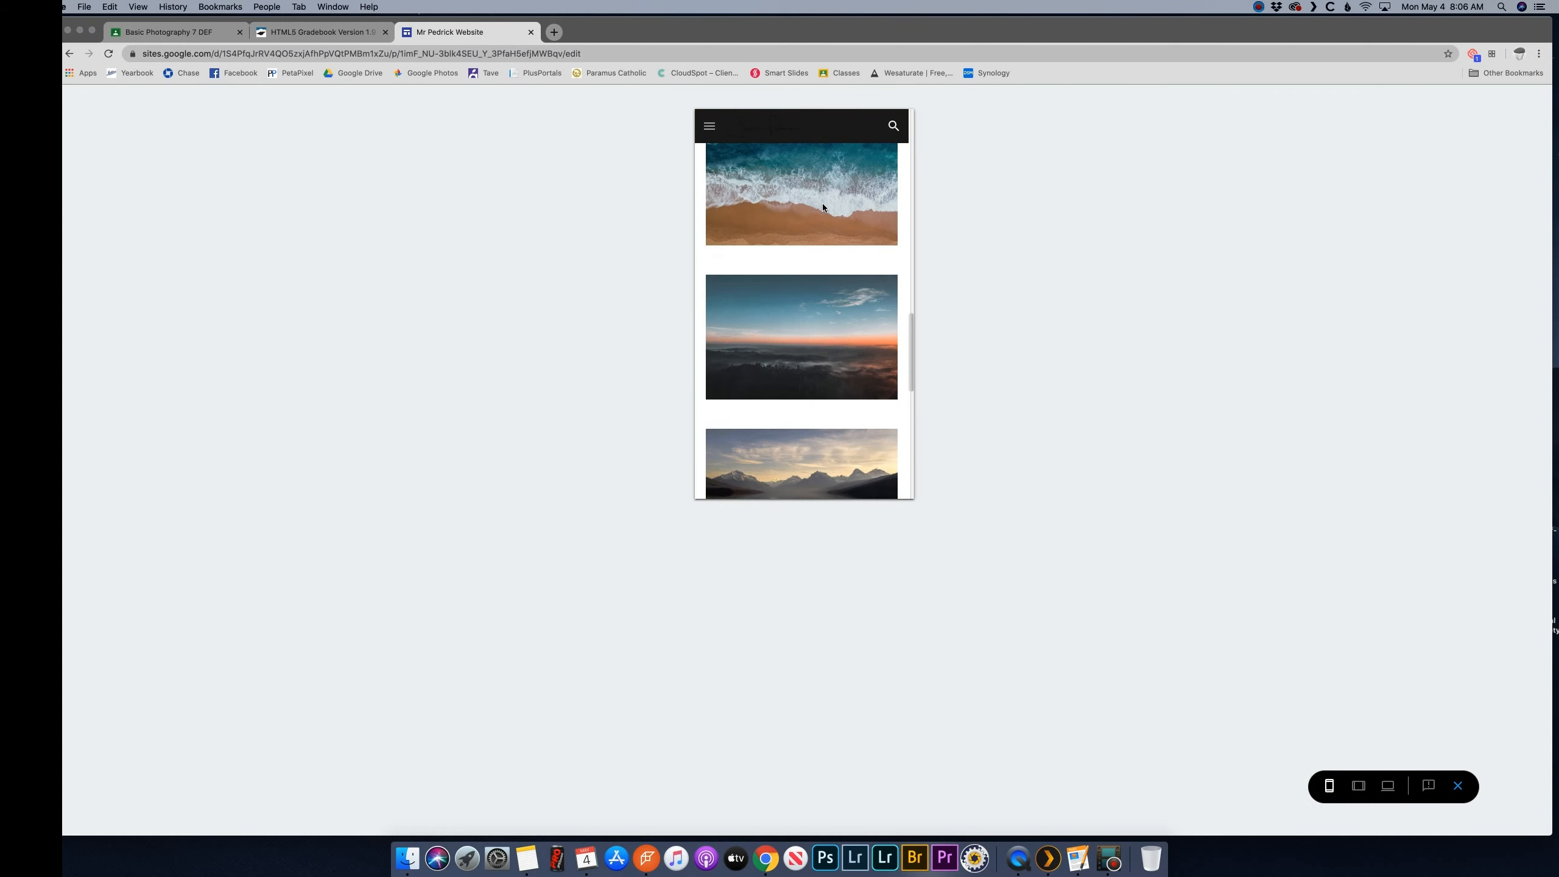
scroll(823, 208, down, 5)
scroll(823, 208, up, 20)
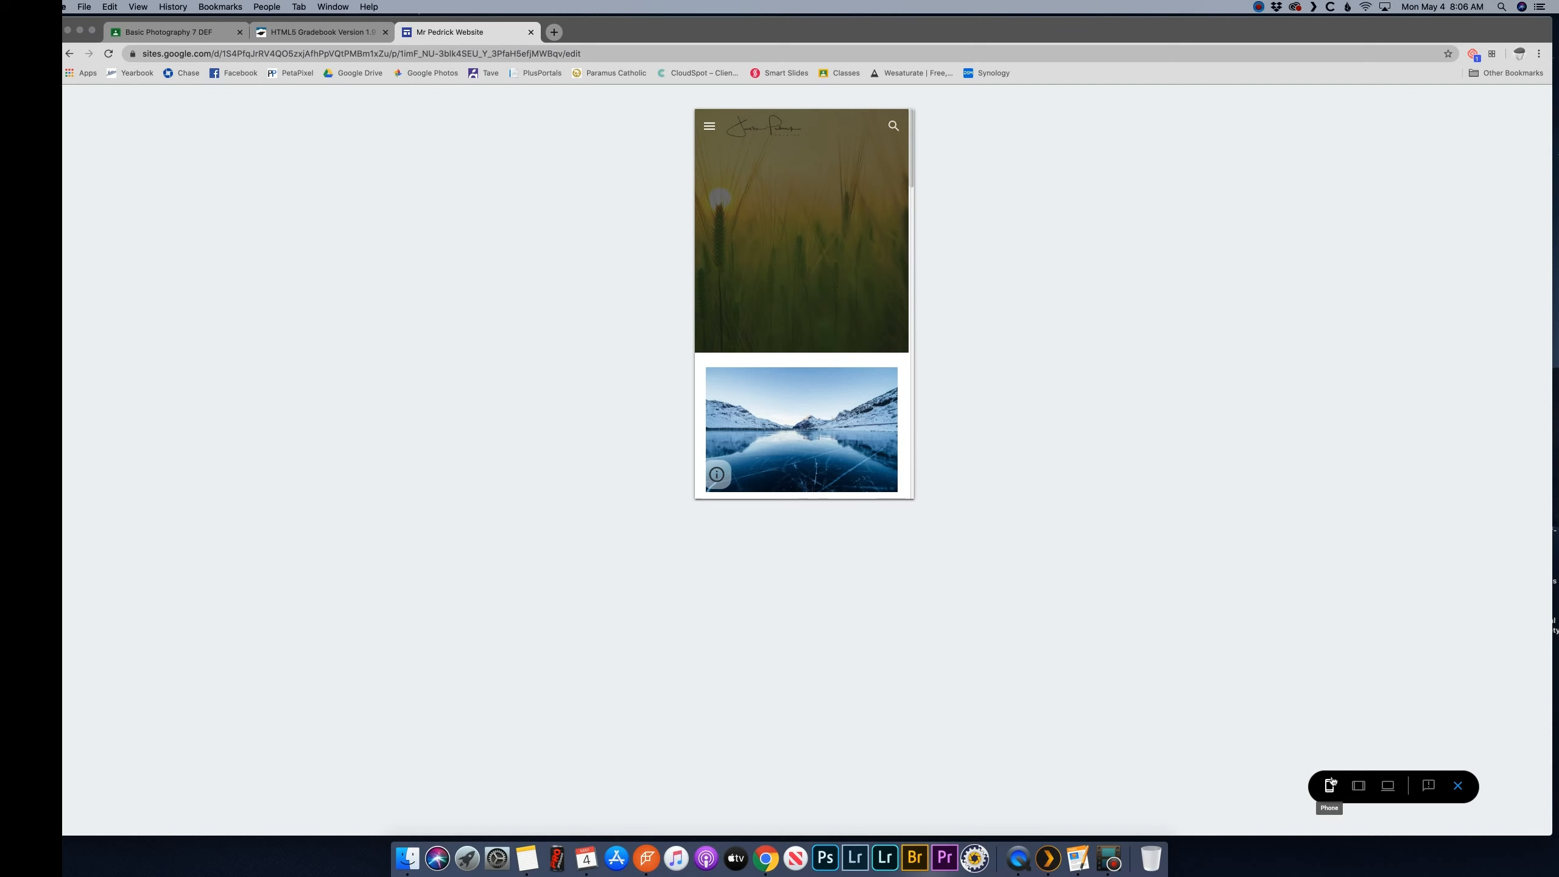
Compare the Portfolio gallery's layout in the large-screen preview with its layout in the phone preview
click(1389, 788)
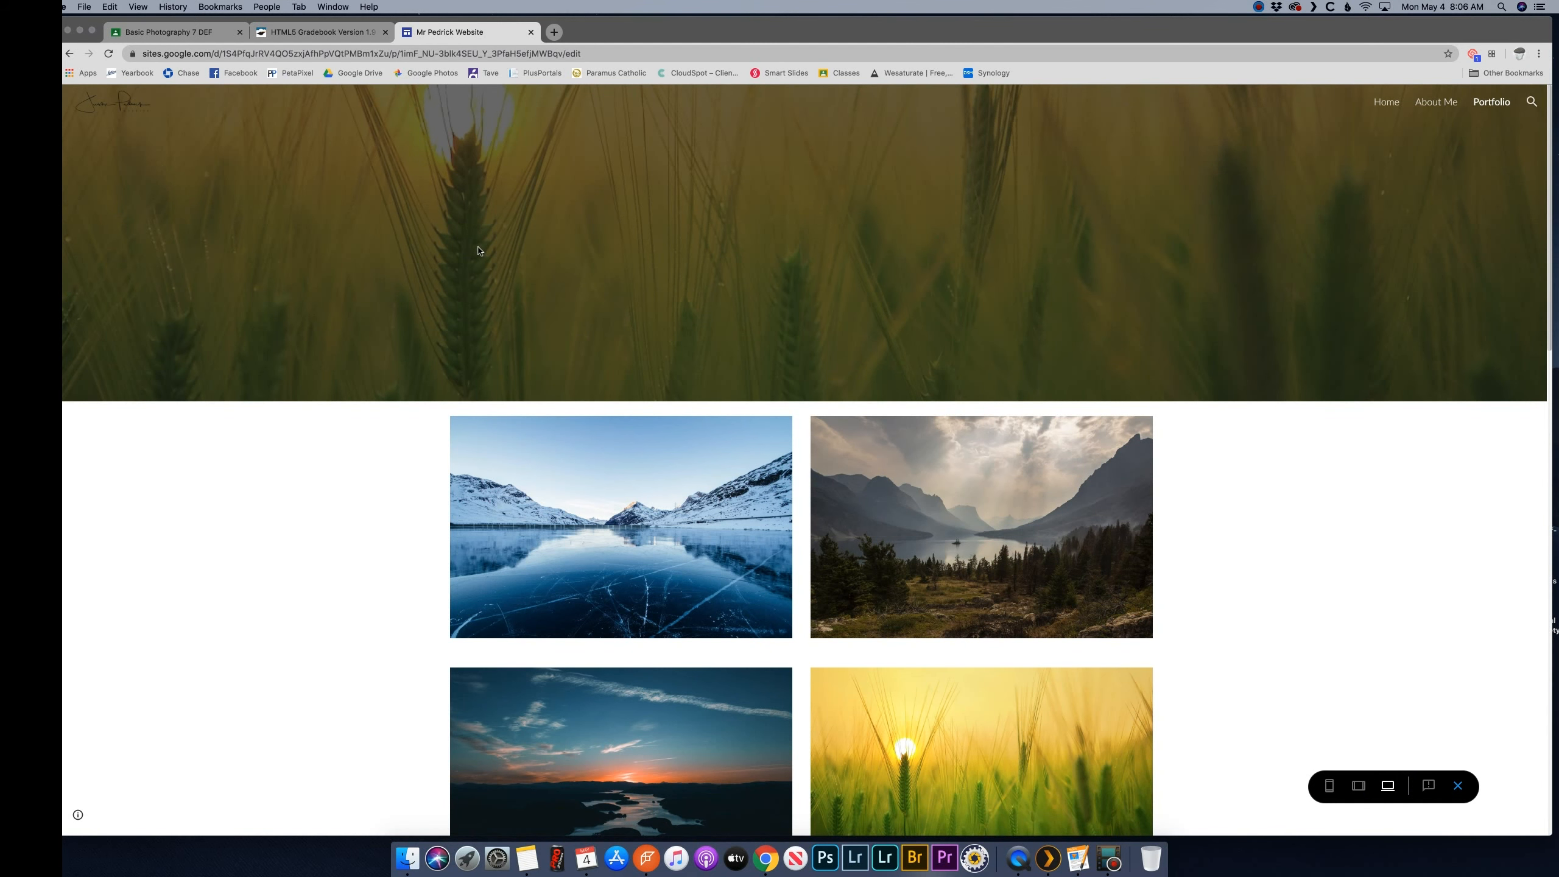
scroll(952, 313, down, 15)
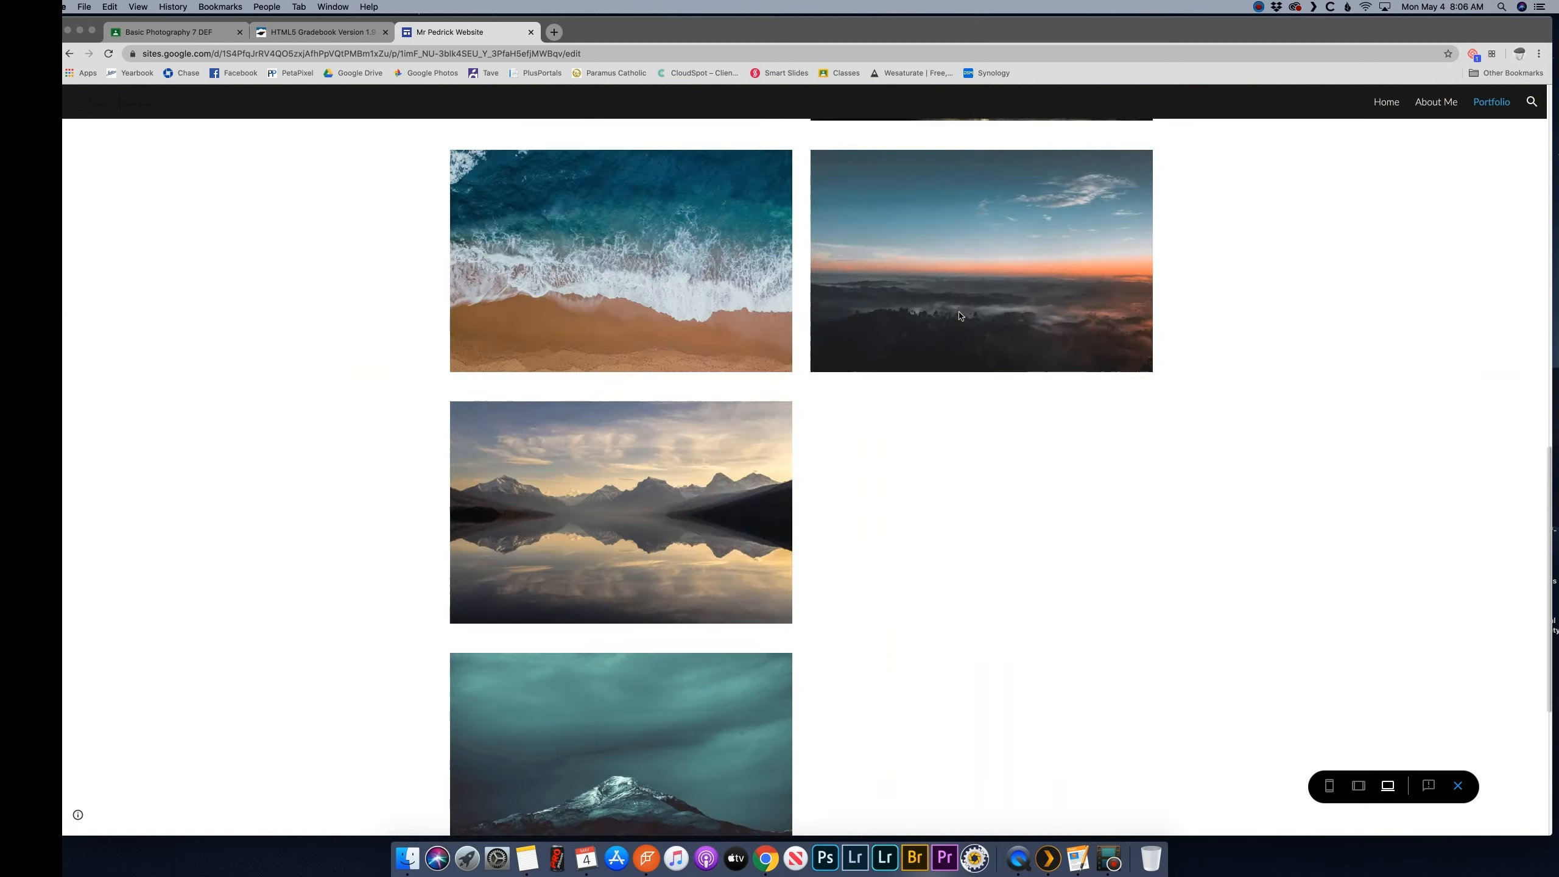
scroll(961, 318, up, 10)
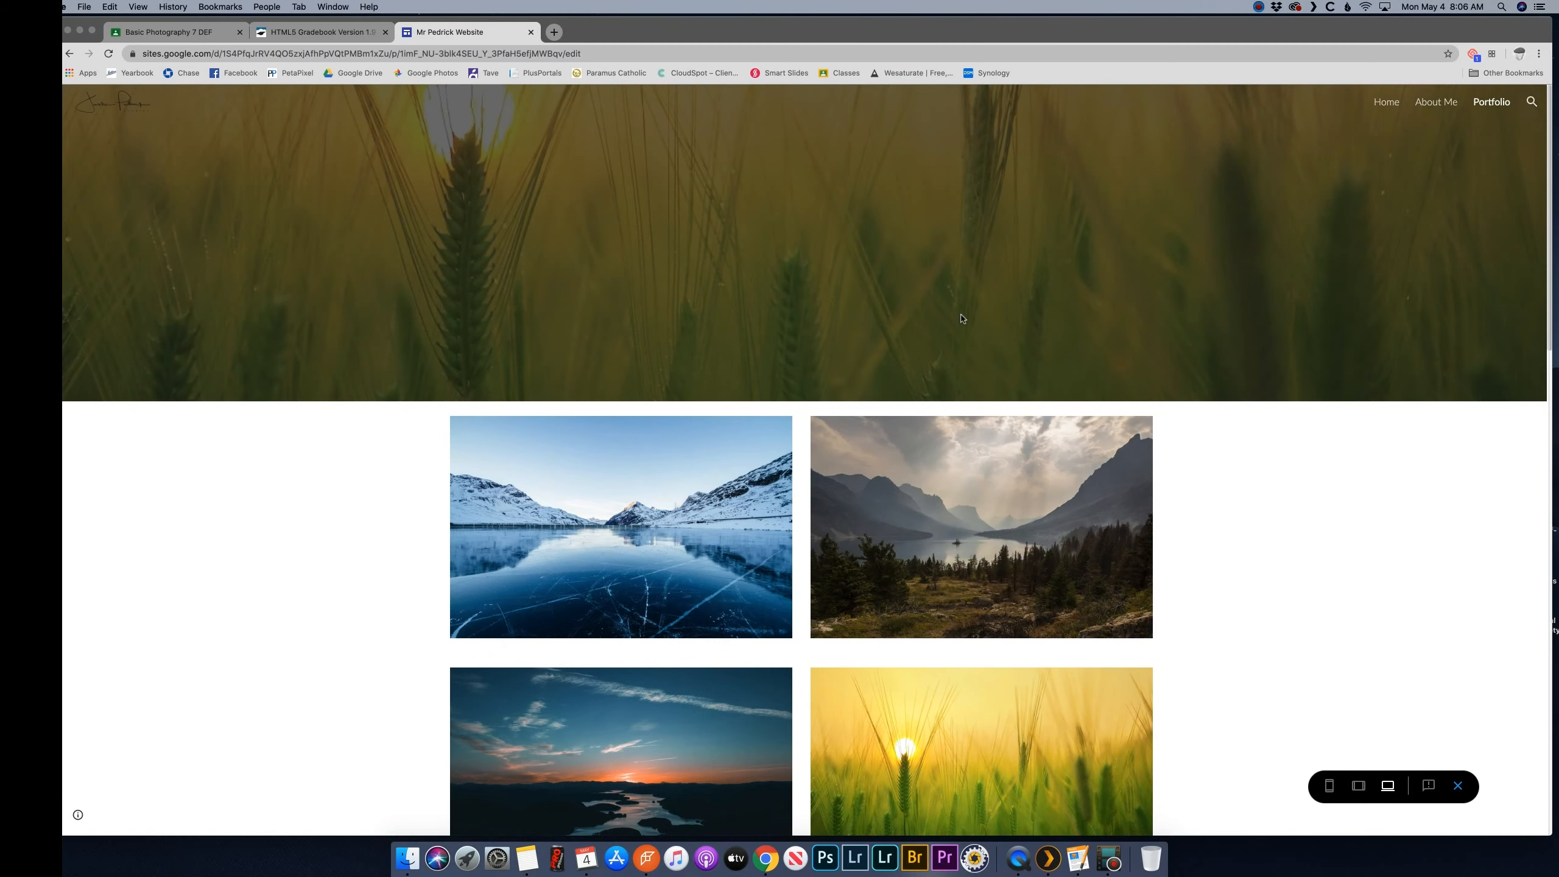
click(1333, 793)
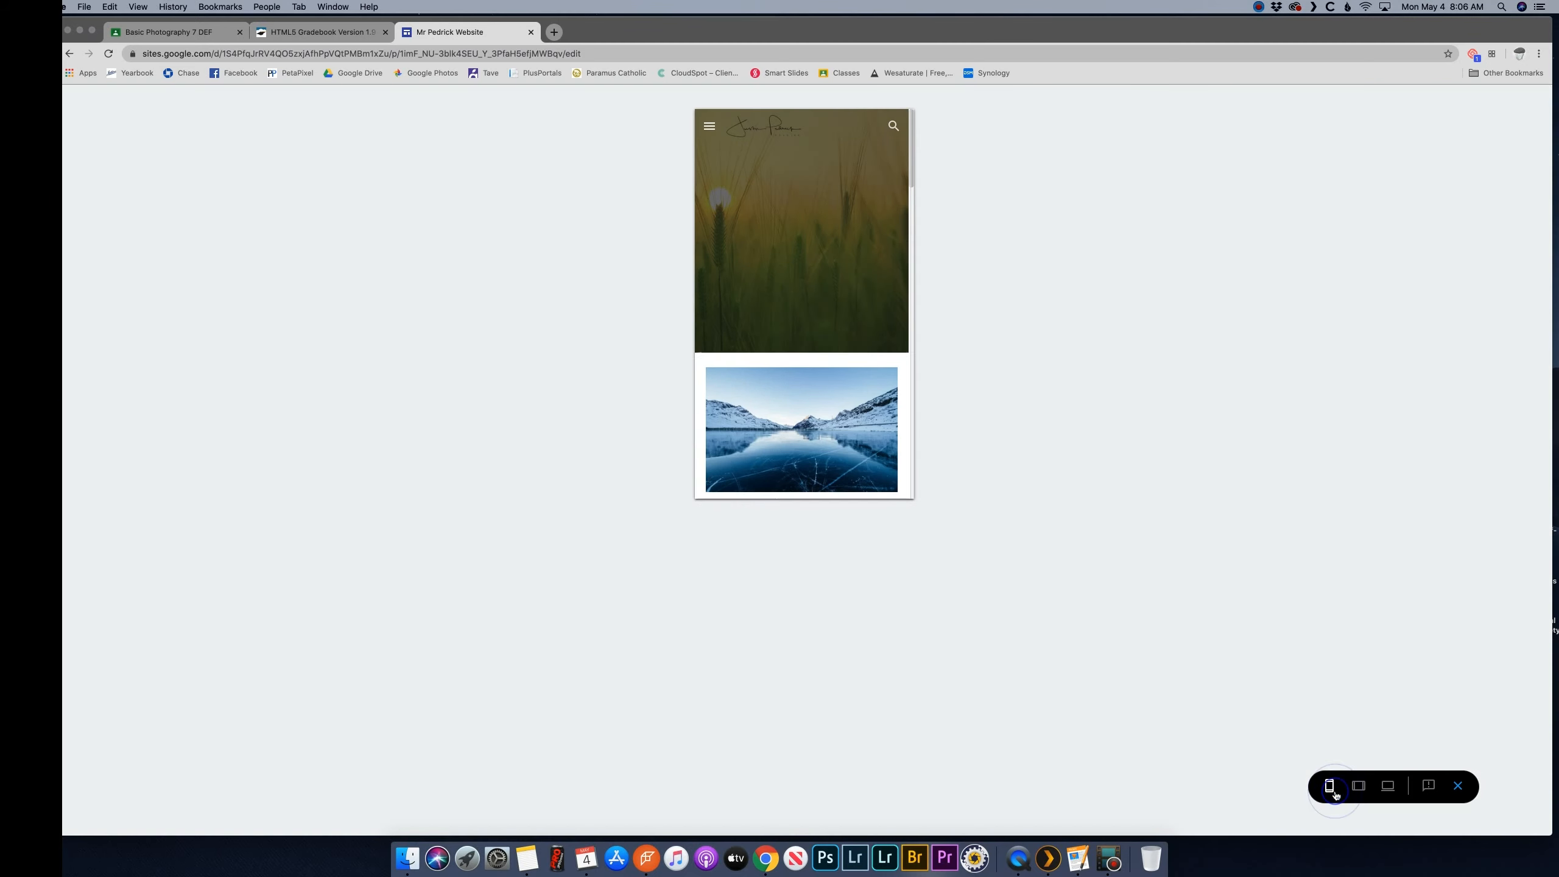
scroll(795, 262, down, 10)
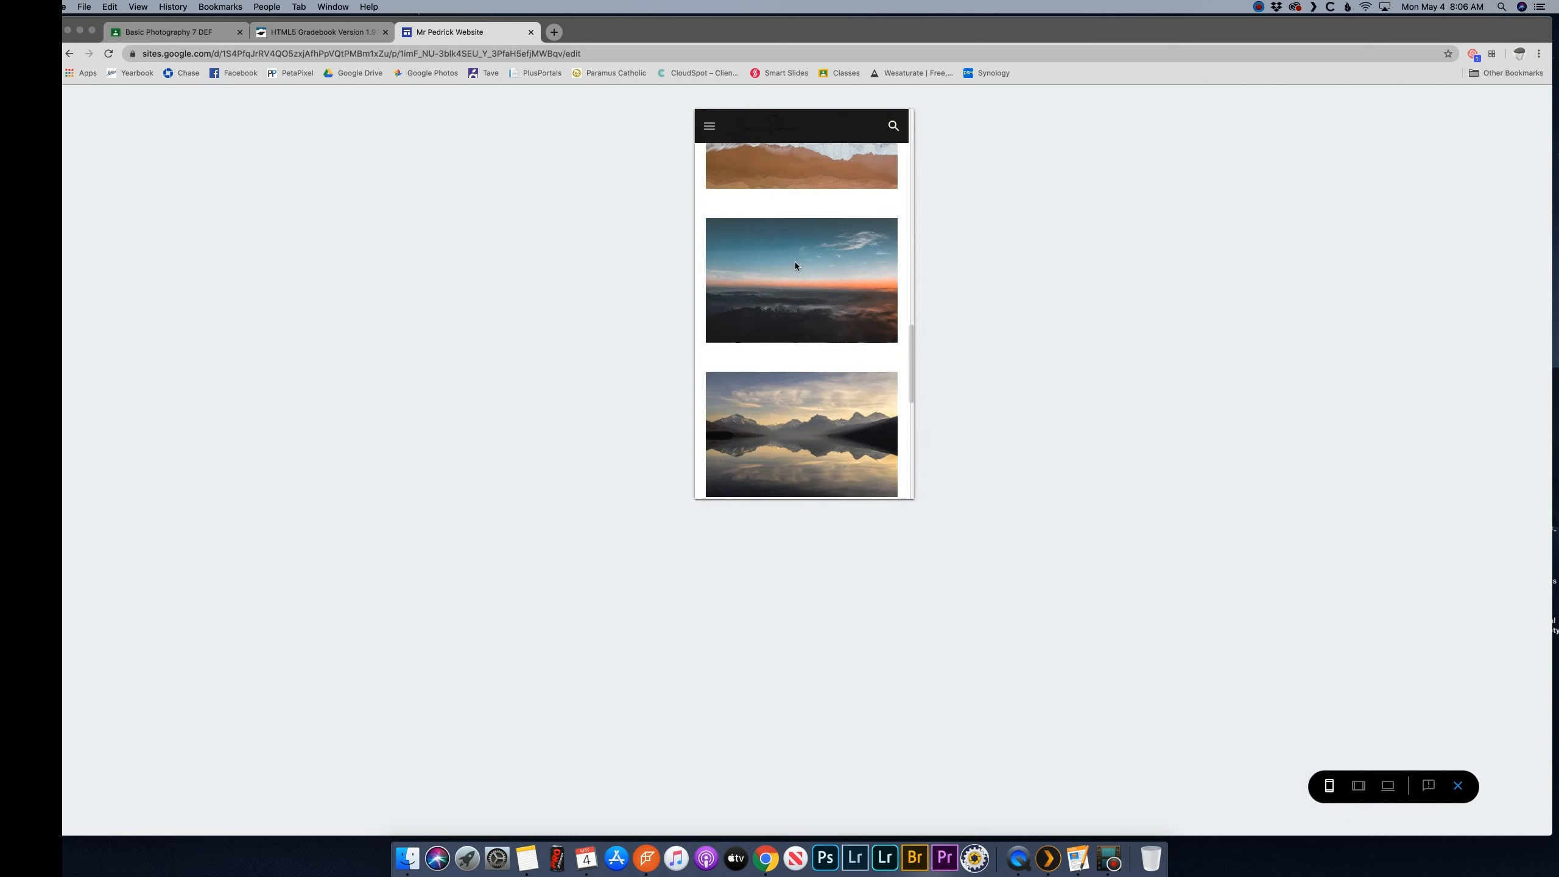
scroll(795, 261, up, 10)
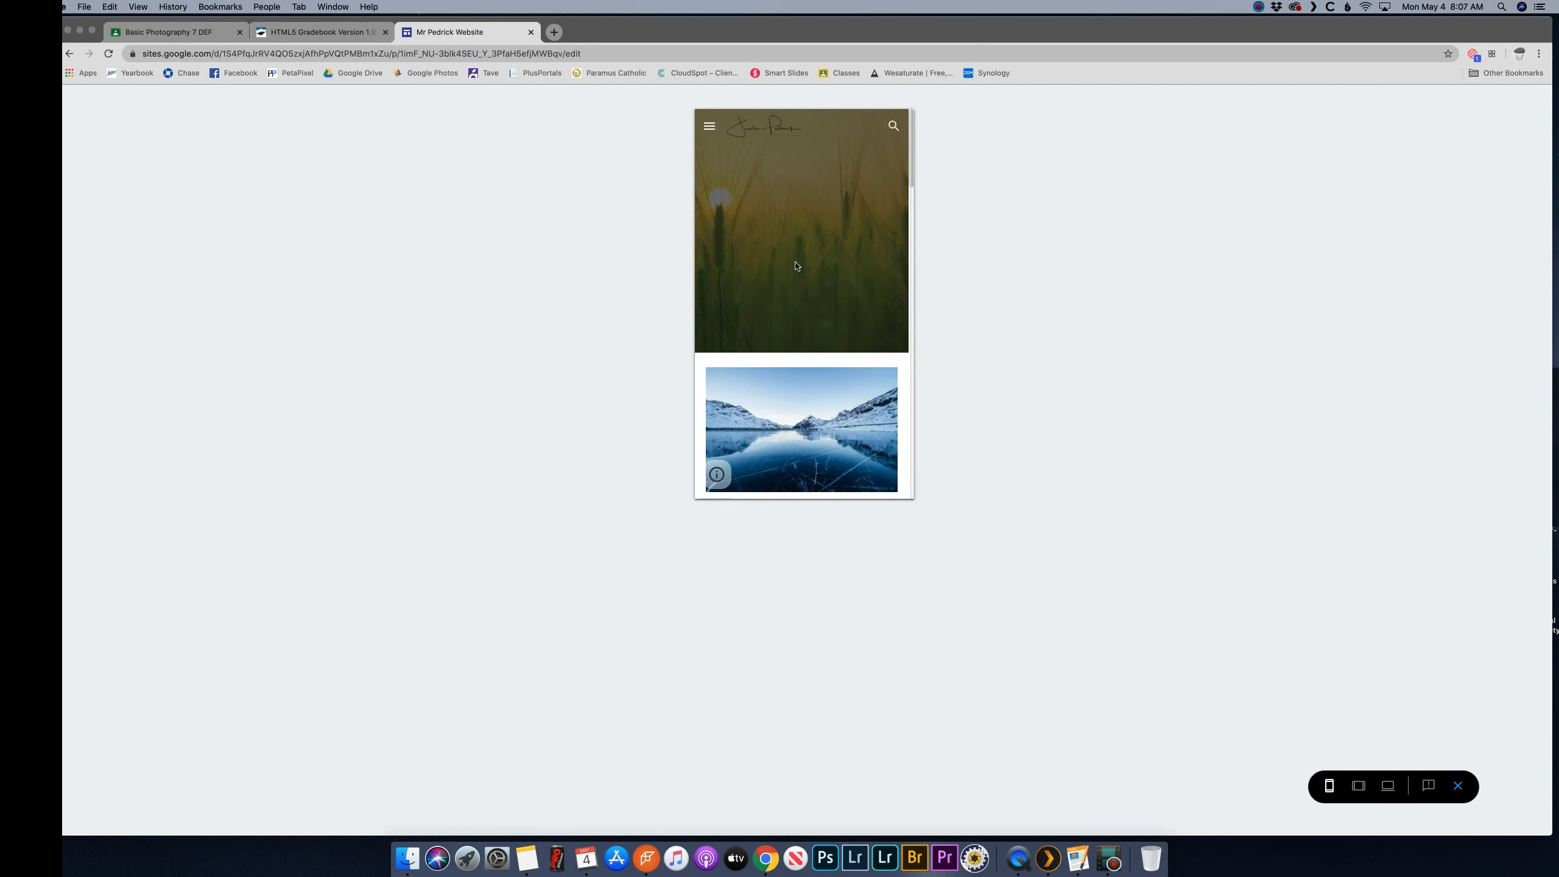